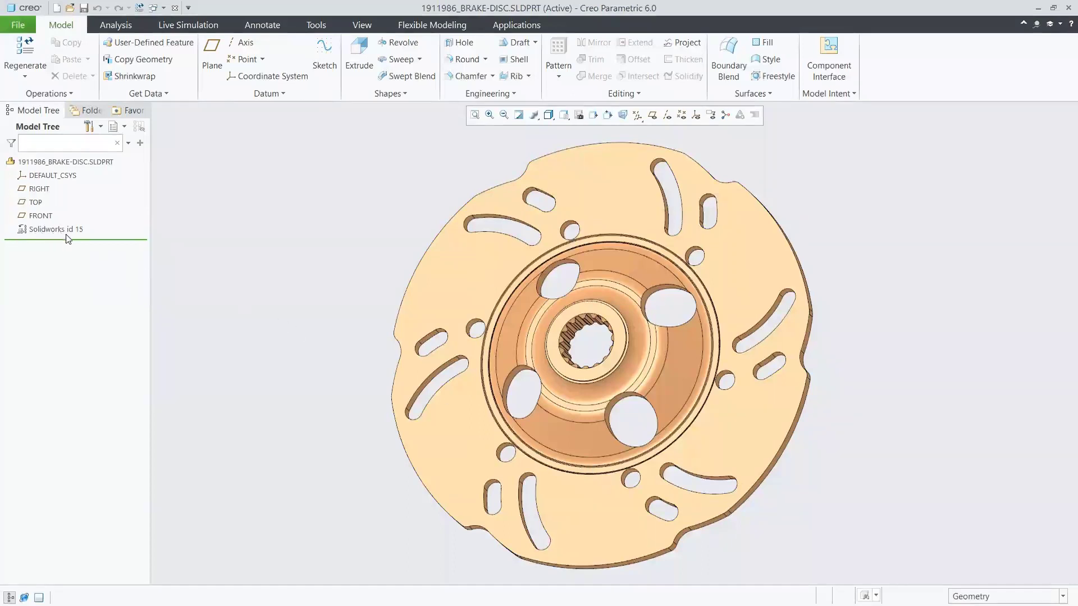
Step: Start a Flexible Modeling Move on the splined bore's chamfer cut and the hub's annular end face, accepting design changes to the model
{"action": "left_click", "coordinate": [418, 27]}
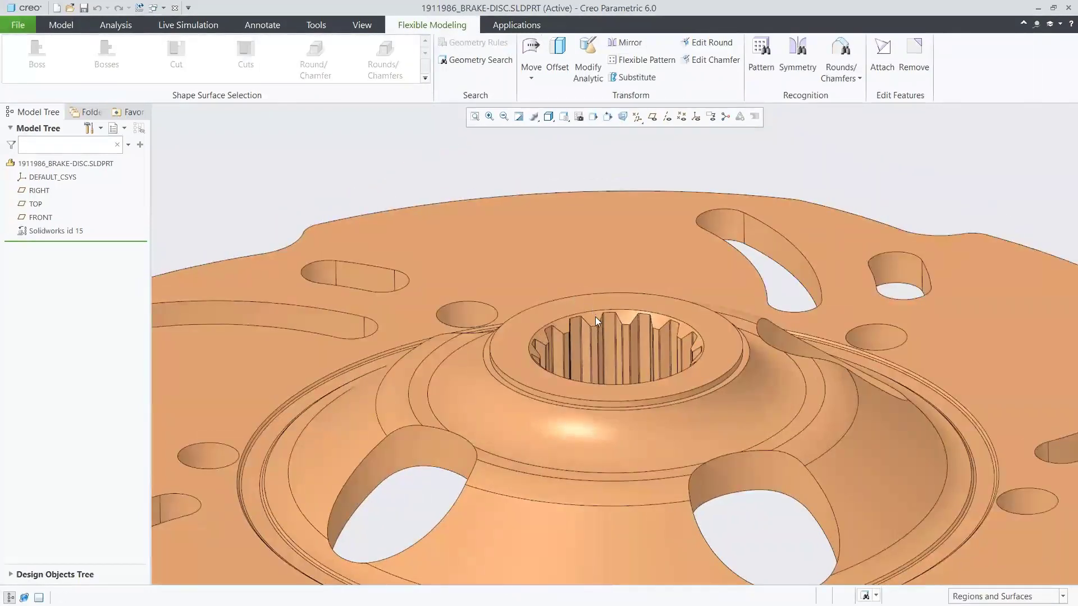
{"action": "left_click", "coordinate": [596, 320]}
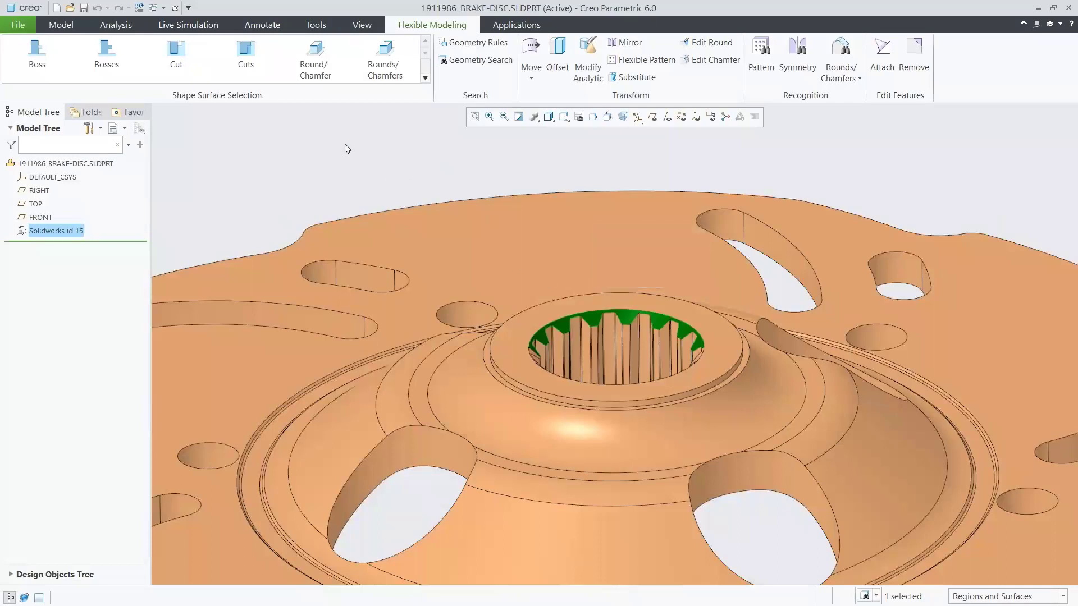
{"action": "left_click", "coordinate": [181, 55]}
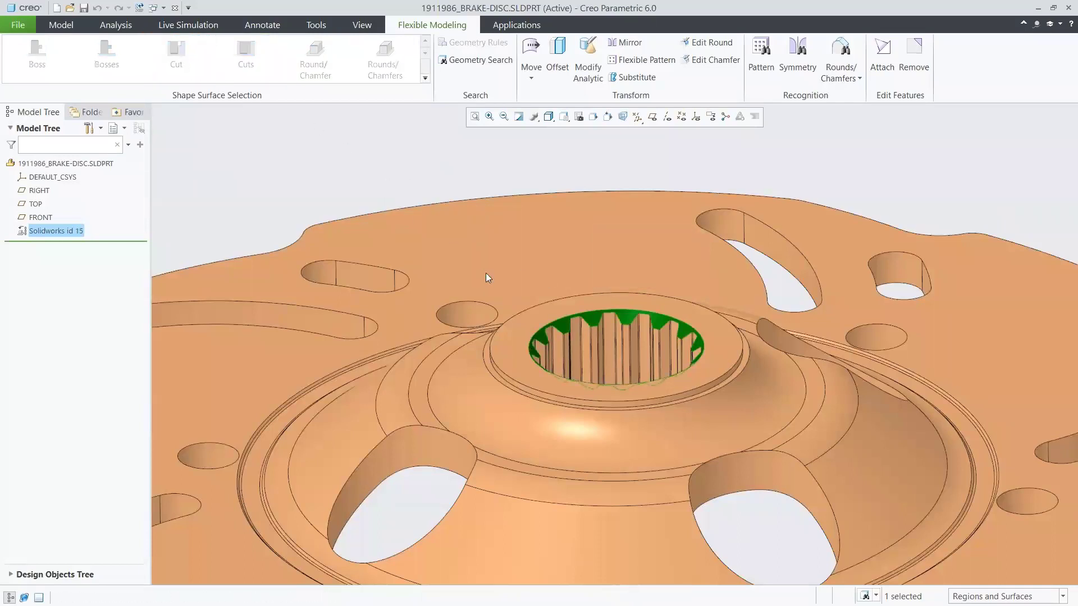
{"action": "left_click", "coordinate": [552, 309], "text": "ctrl"}
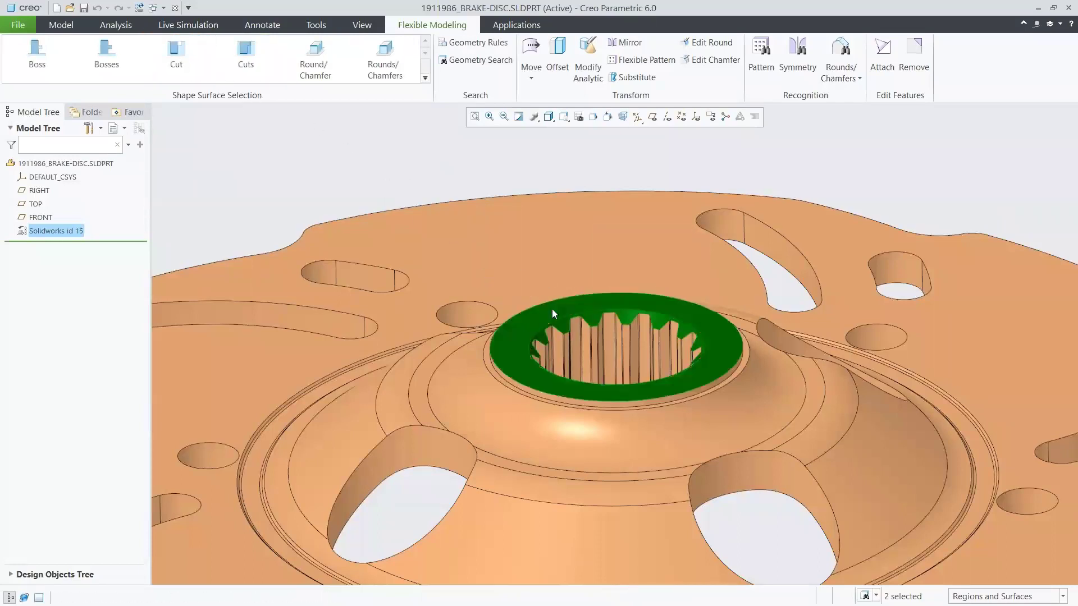
{"action": "left_click", "coordinate": [525, 53]}
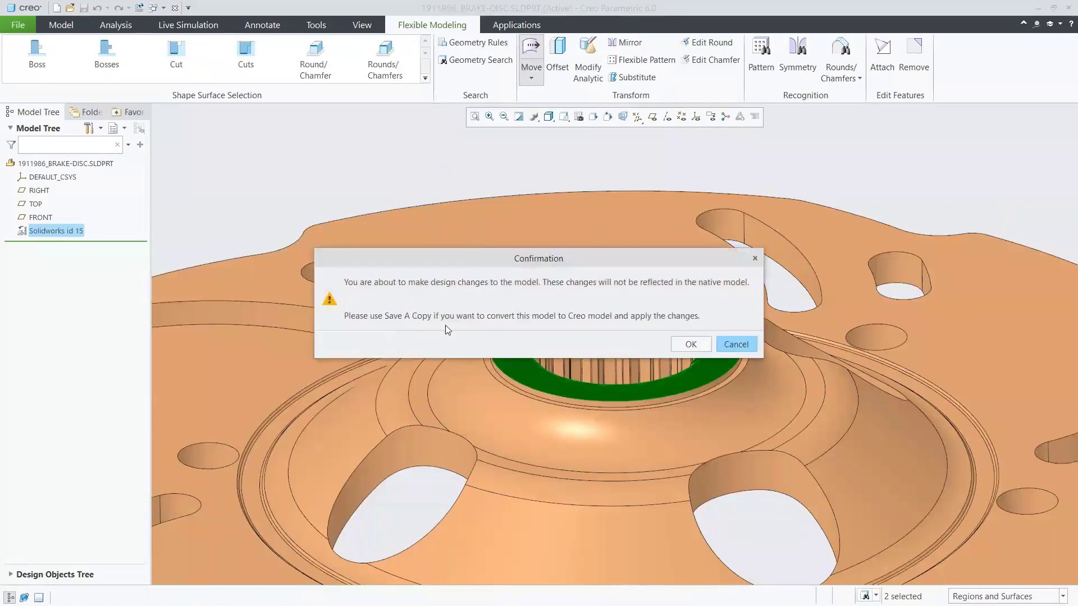
{"action": "left_click", "coordinate": [689, 345]}
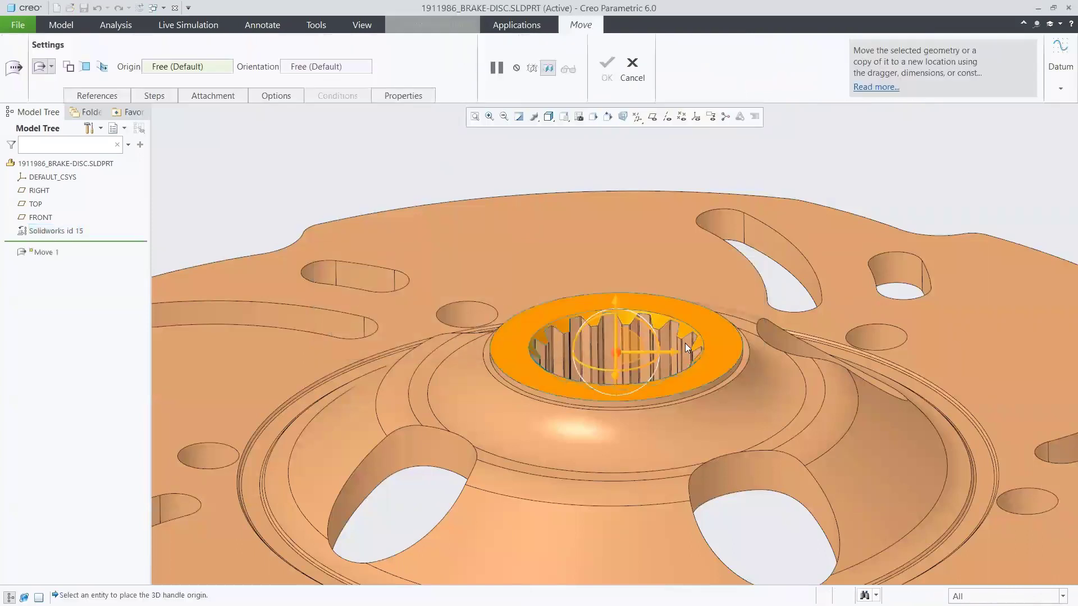
Step: Try raising and tilting the selected hub surfaces with a free move, and delete that move step
{"action": "left_click_drag", "start_coordinate": [618, 301], "coordinate": [659, 260]}
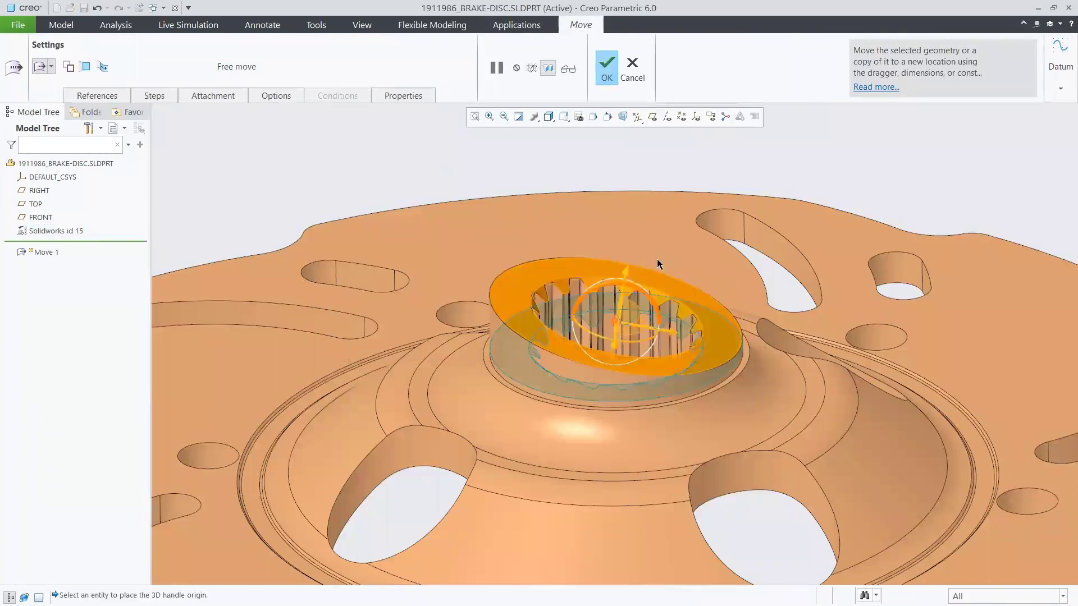
{"action": "left_click", "coordinate": [567, 70]}
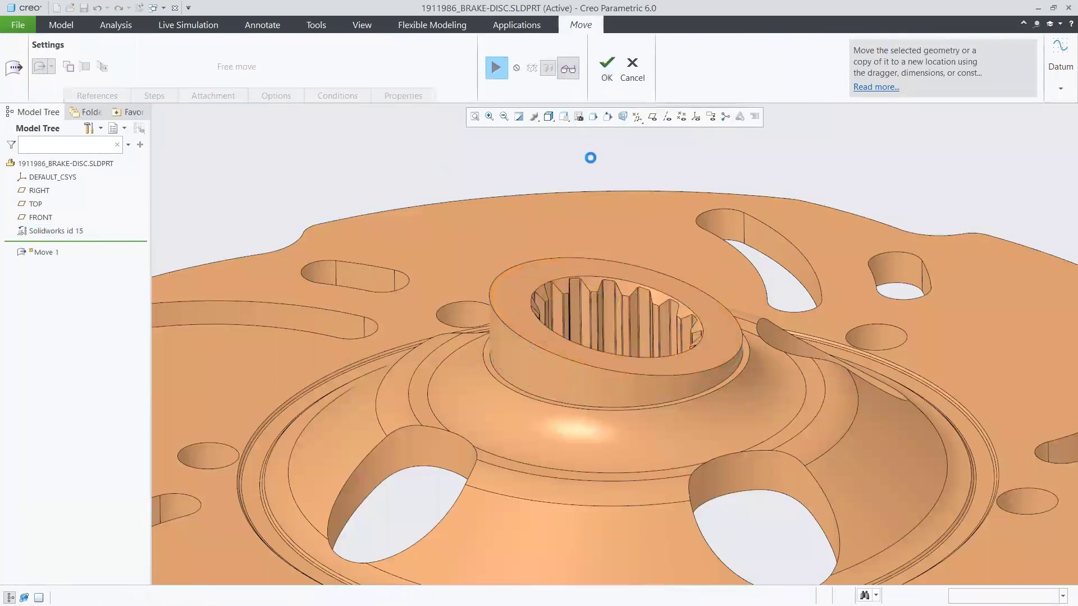
{"action": "left_click", "coordinate": [568, 69]}
{"action": "left_click", "coordinate": [161, 97]}
{"action": "right_click", "coordinate": [198, 147]}
{"action": "left_click", "coordinate": [226, 152]}
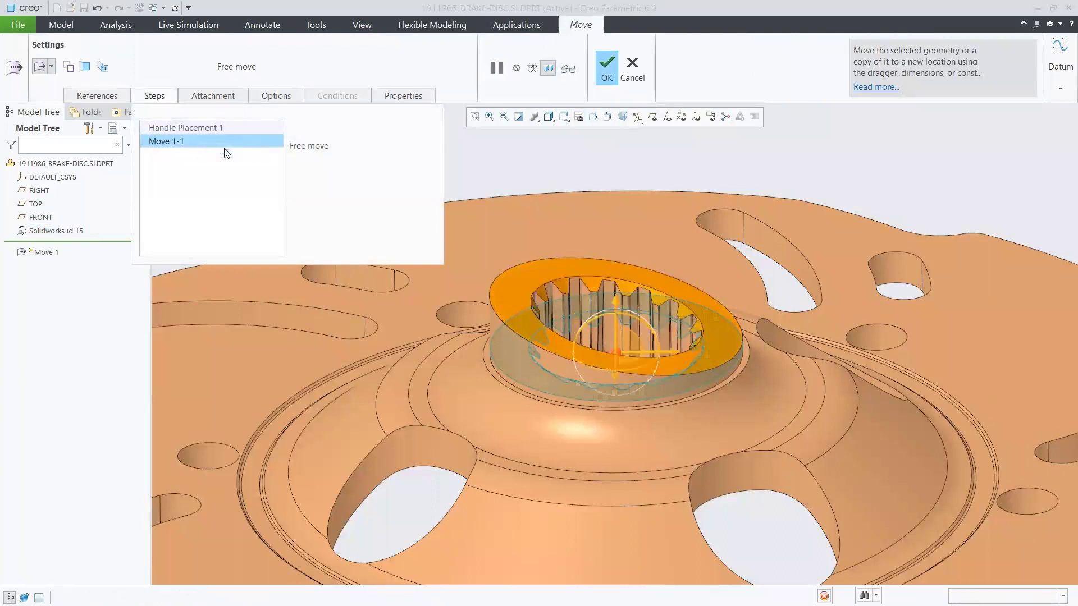
Step: Move the hub surfaces by dimension, raising the annular face to about 6.1 above the narrow ledge around the hub
{"action": "left_click", "coordinate": [52, 66]}
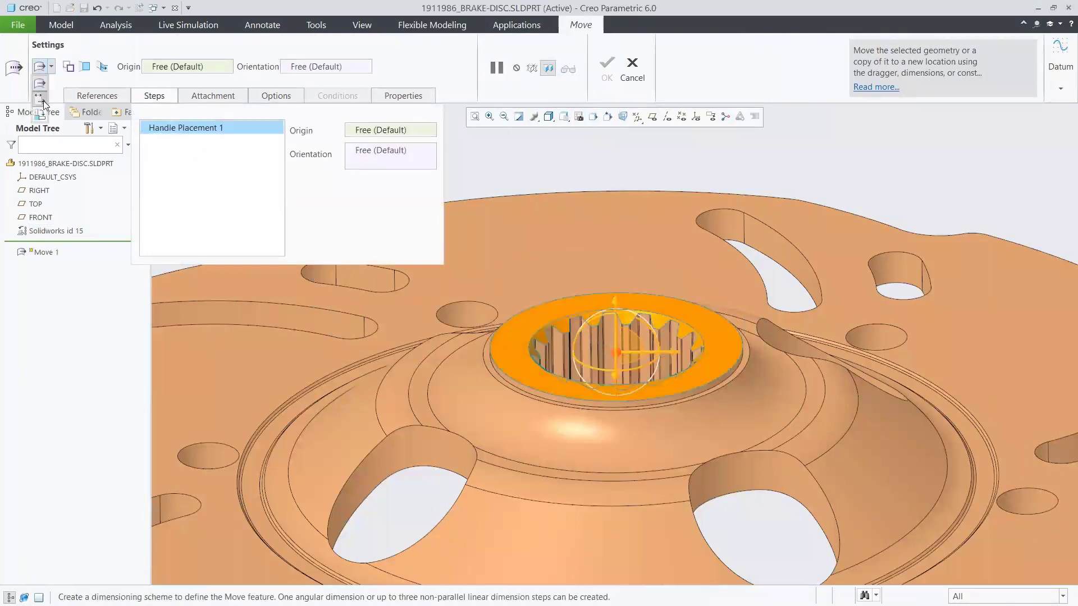
{"action": "left_click", "coordinate": [42, 99]}
{"action": "left_click", "coordinate": [488, 360]}
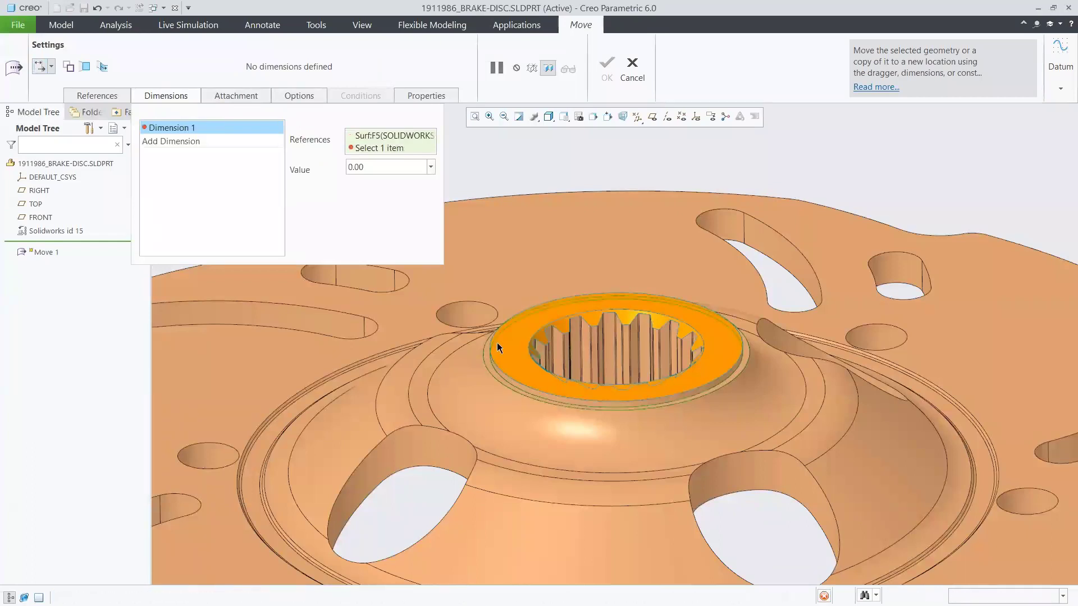
{"action": "left_click", "coordinate": [486, 355]}
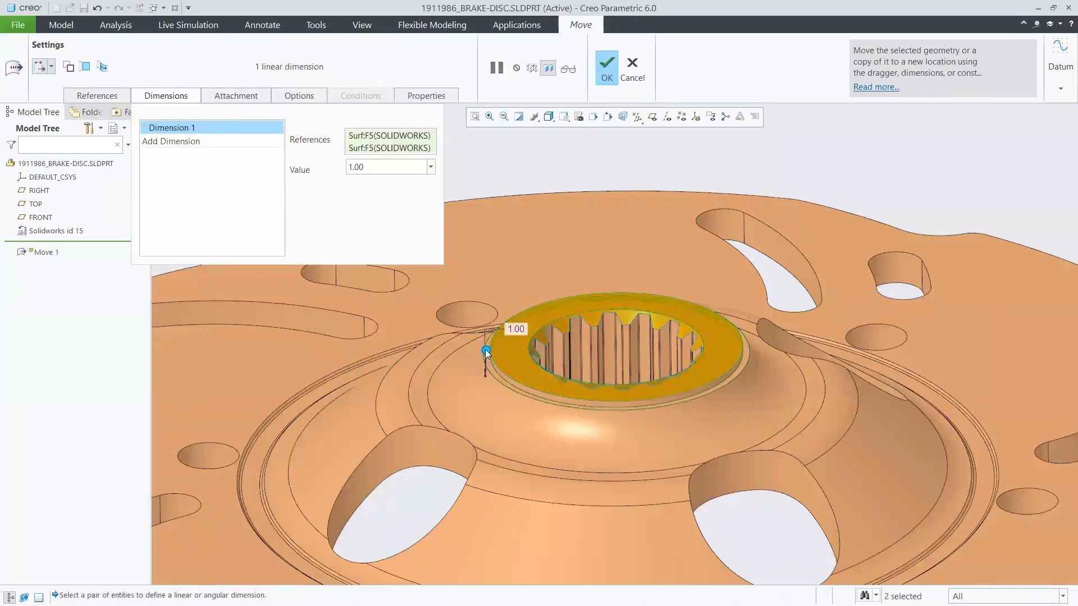
{"action": "left_click_drag", "start_coordinate": [486, 354], "coordinate": [486, 319]}
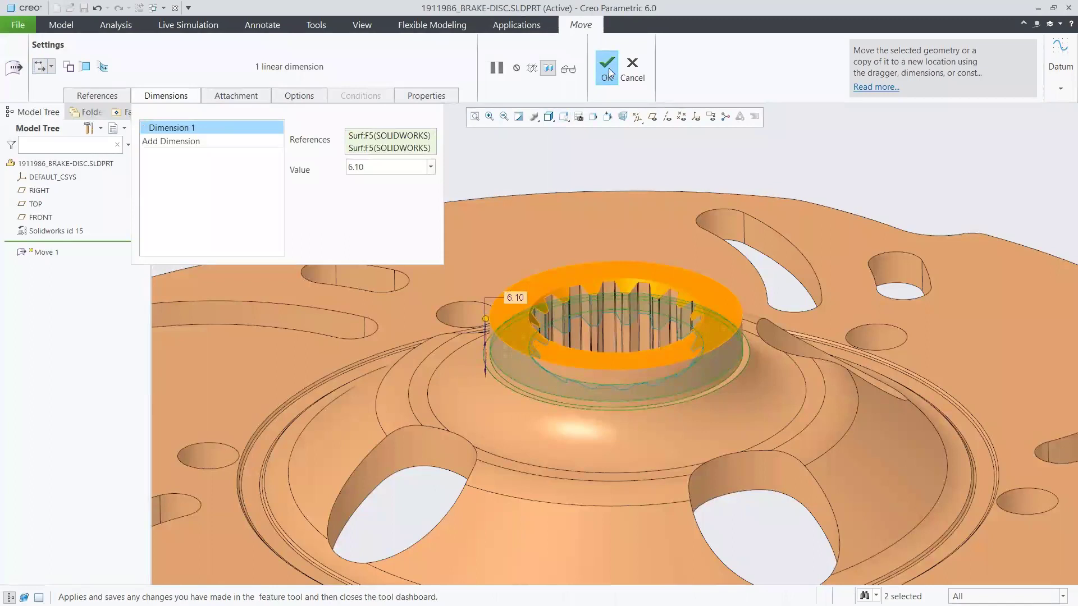
{"action": "left_click", "coordinate": [608, 70]}
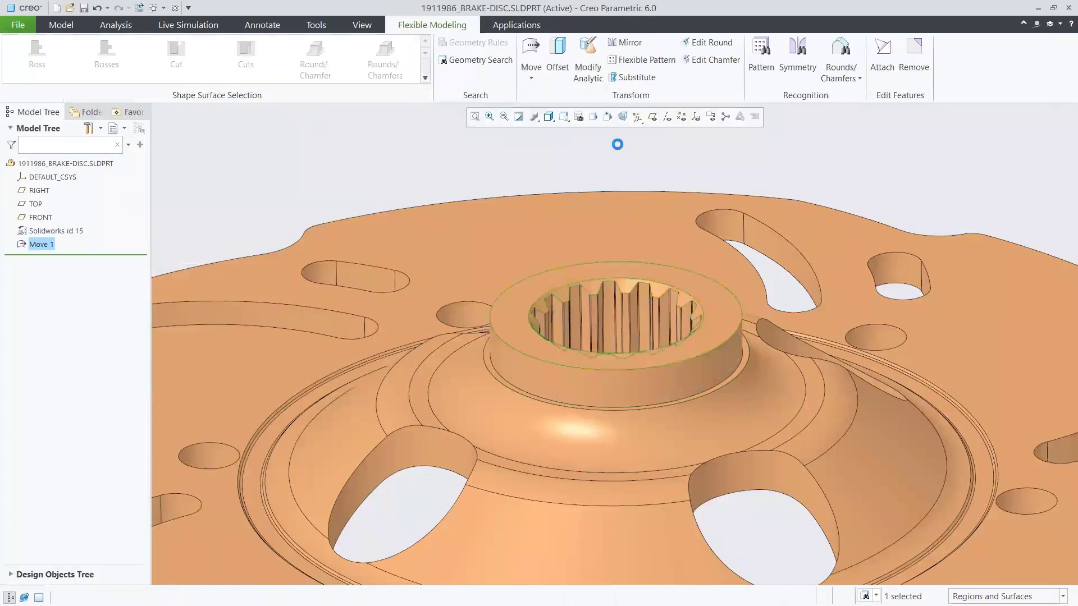
Step: Edit the Move 1 feature's linear dimension to 5 and regenerate the brake disc
{"action": "left_click", "coordinate": [45, 246]}
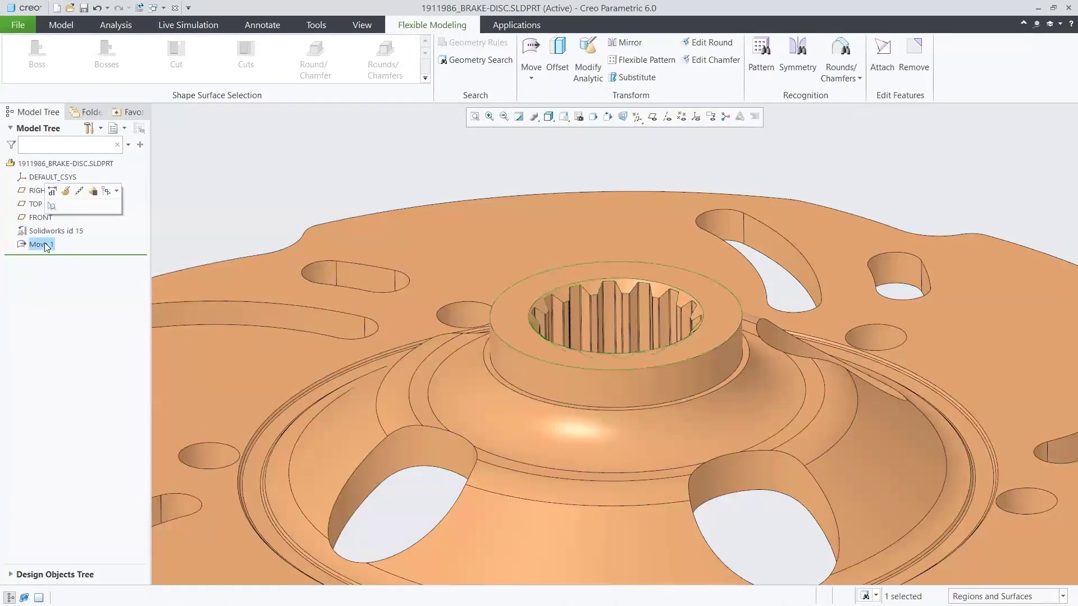
{"action": "left_click", "coordinate": [52, 191]}
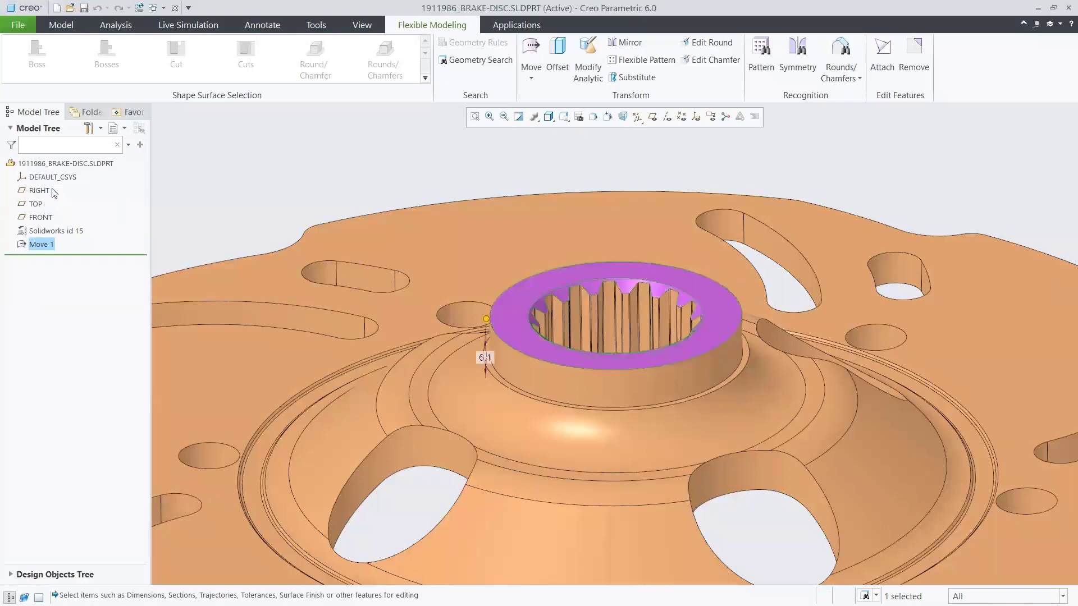
{"action": "double_click", "coordinate": [484, 359]}
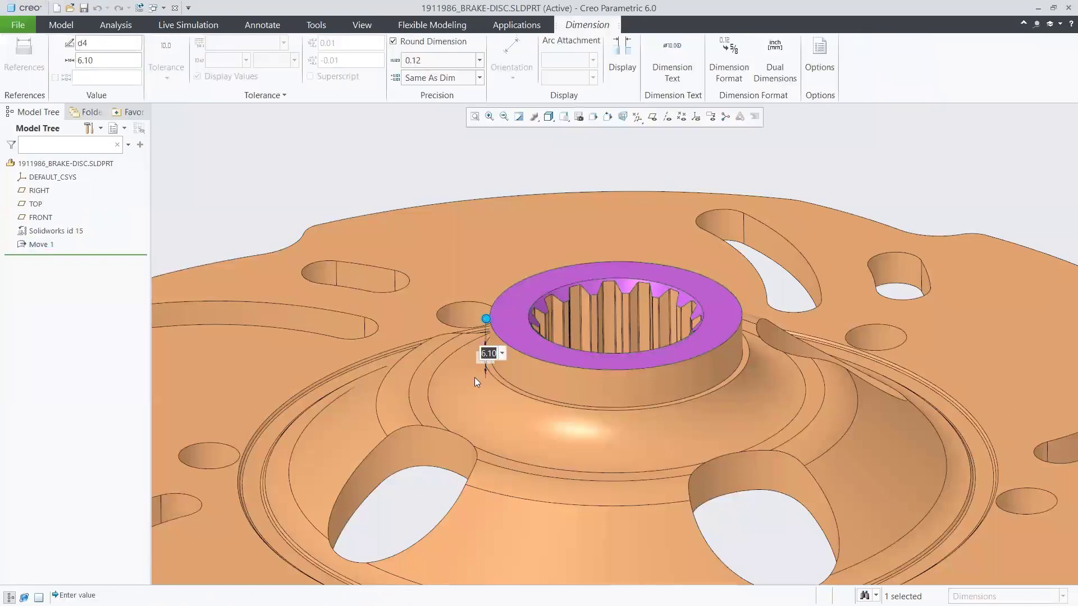
{"action": "type", "text": "5"}
{"action": "key", "text": "Return"}
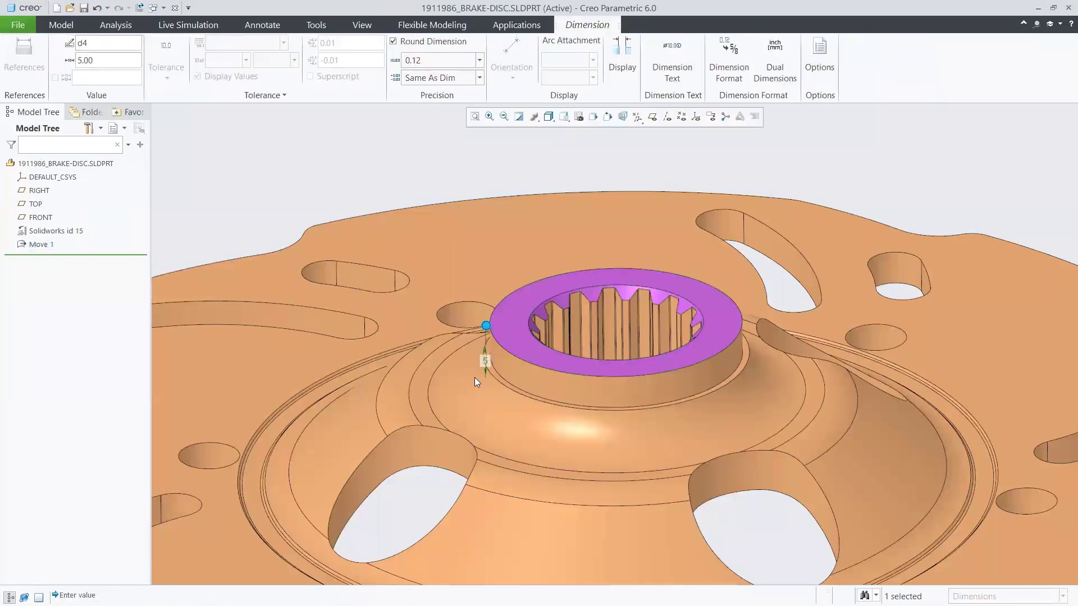
{"action": "left_click", "coordinate": [62, 26]}
{"action": "left_click", "coordinate": [28, 43]}
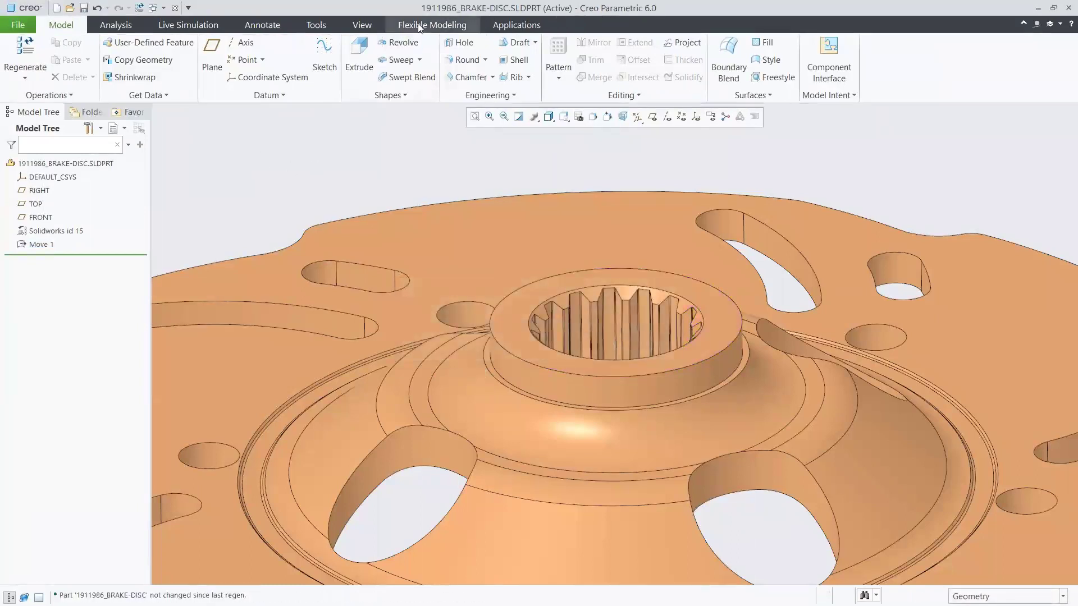
Step: Run Pattern Recognition on one of the large holes around the hub, selected as a cut, and allow editing of the recognized pattern
{"action": "left_click", "coordinate": [432, 25]}
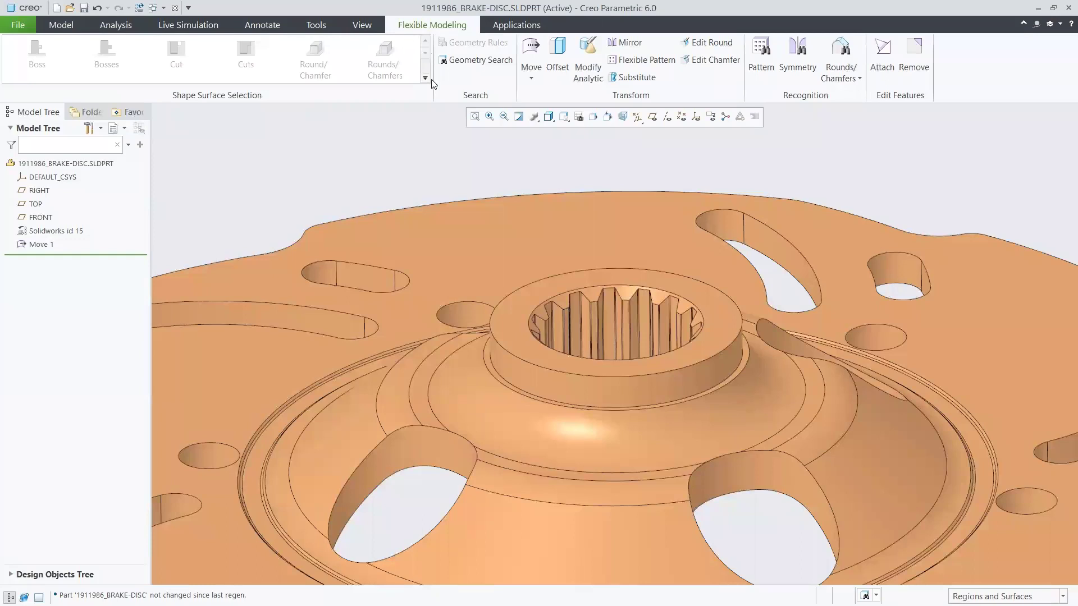
{"action": "key", "text": "ctrl+d"}
{"action": "key", "text": "ctrl+g"}
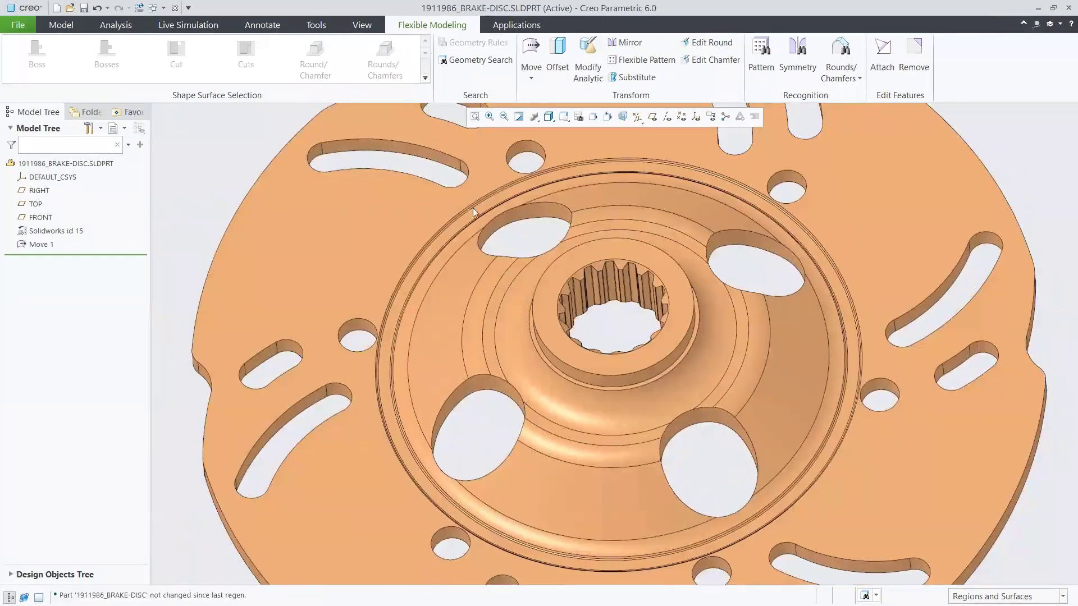
{"action": "left_click", "coordinate": [528, 210]}
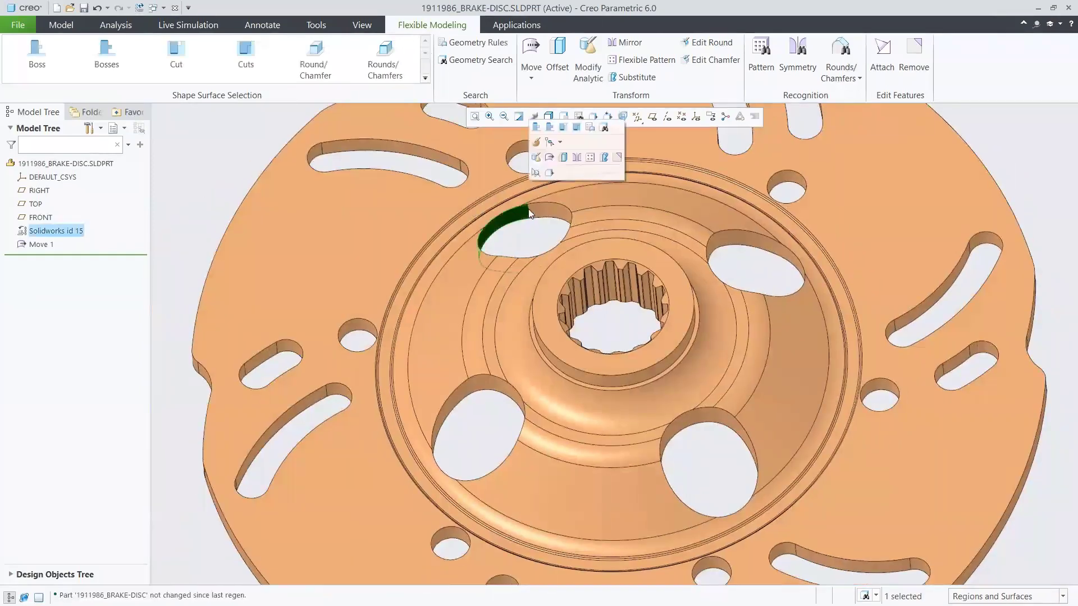
{"action": "left_click", "coordinate": [178, 63]}
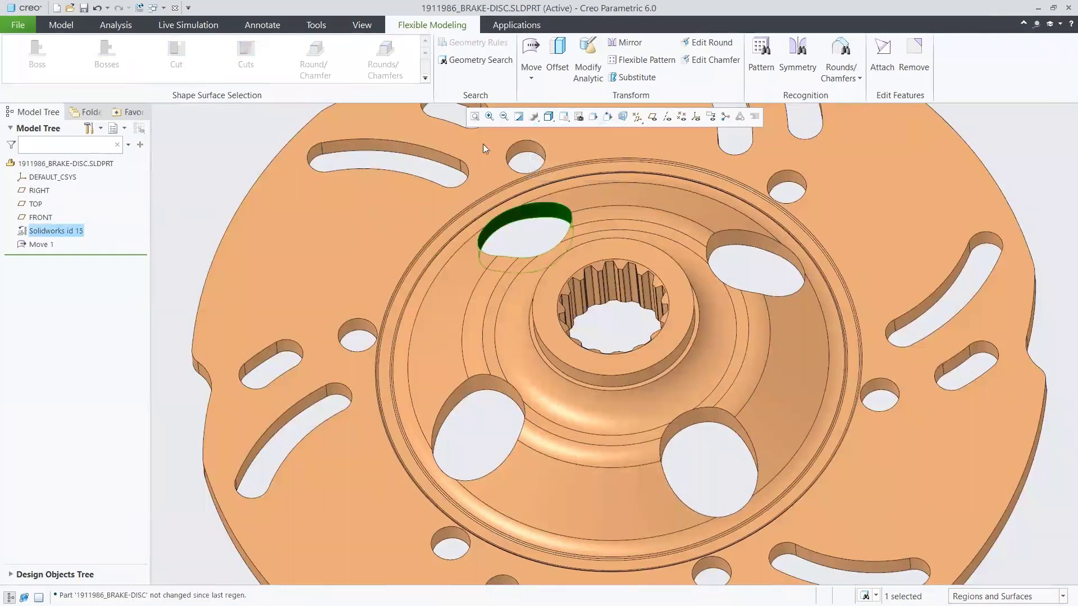
{"action": "left_click", "coordinate": [761, 54]}
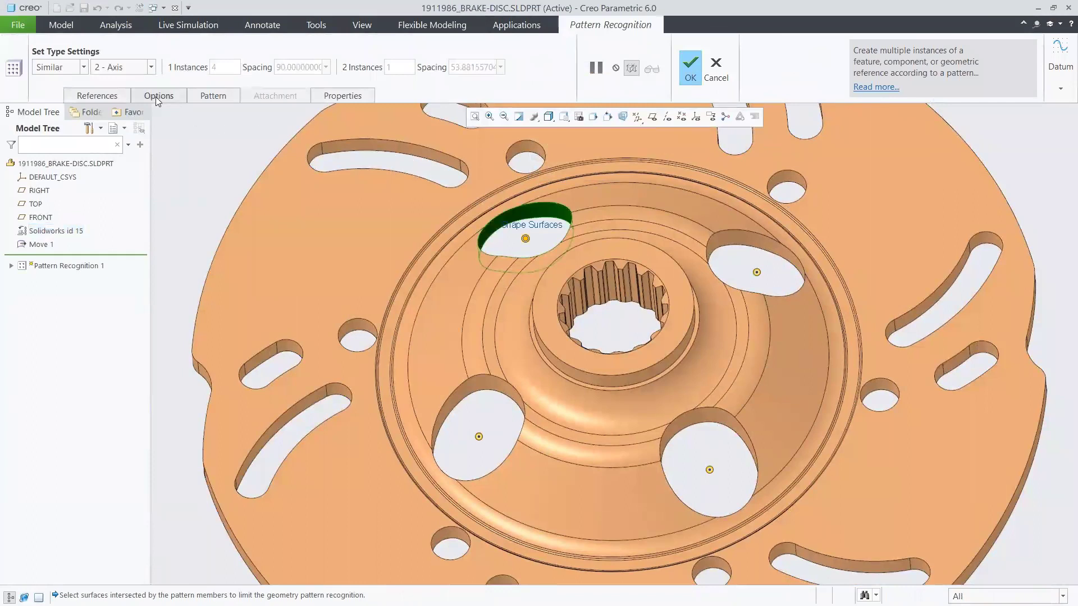
{"action": "left_click", "coordinate": [156, 96]}
{"action": "left_click", "coordinate": [162, 146]}
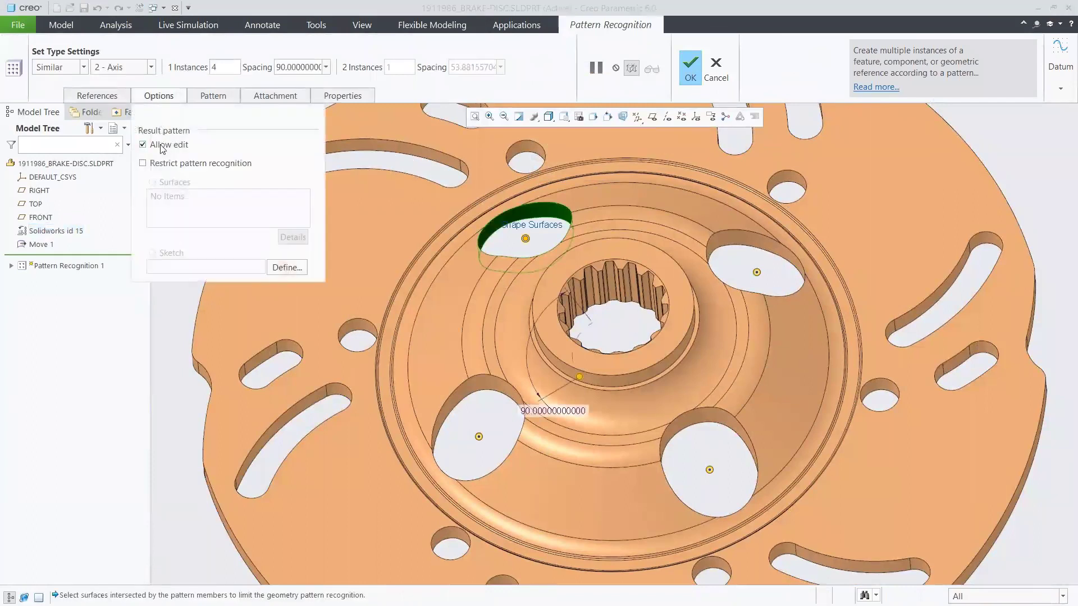
Step: Set the recognized hole pattern to 6 instances with 60-degree spacing and apply it
{"action": "left_click", "coordinate": [219, 71]}
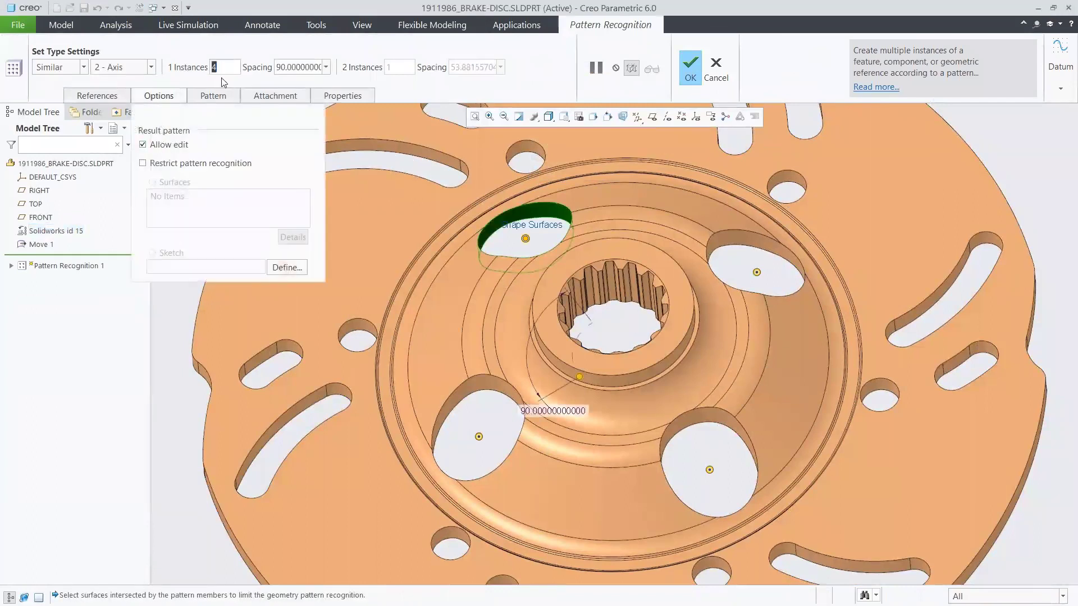
{"action": "type", "text": "6"}
{"action": "left_click", "coordinate": [295, 65]}
{"action": "type", "text": "60"}
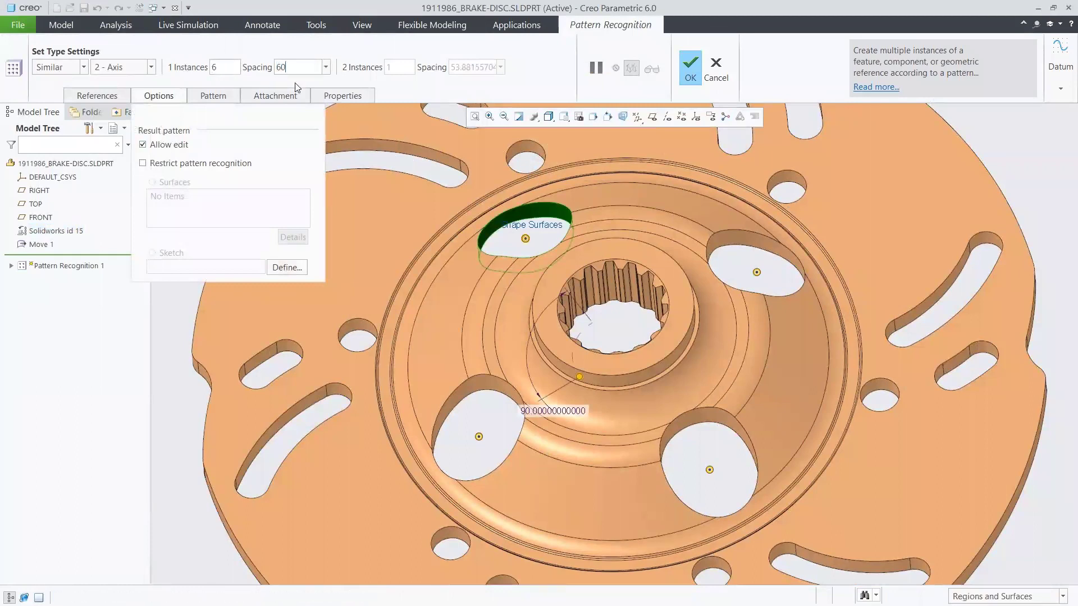
{"action": "key", "text": "Return"}
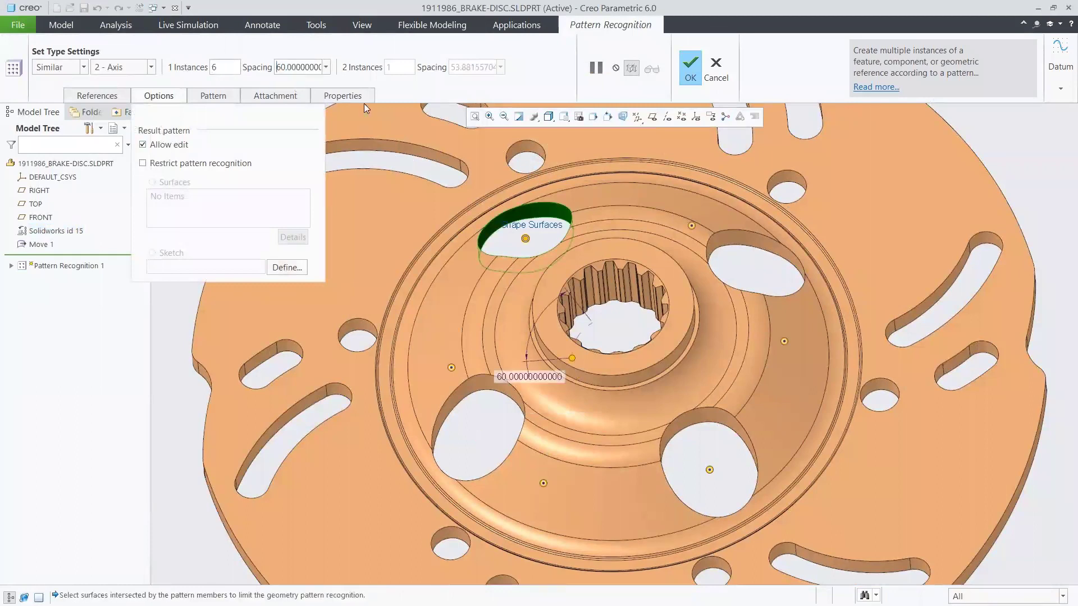
{"action": "left_click", "coordinate": [698, 63]}
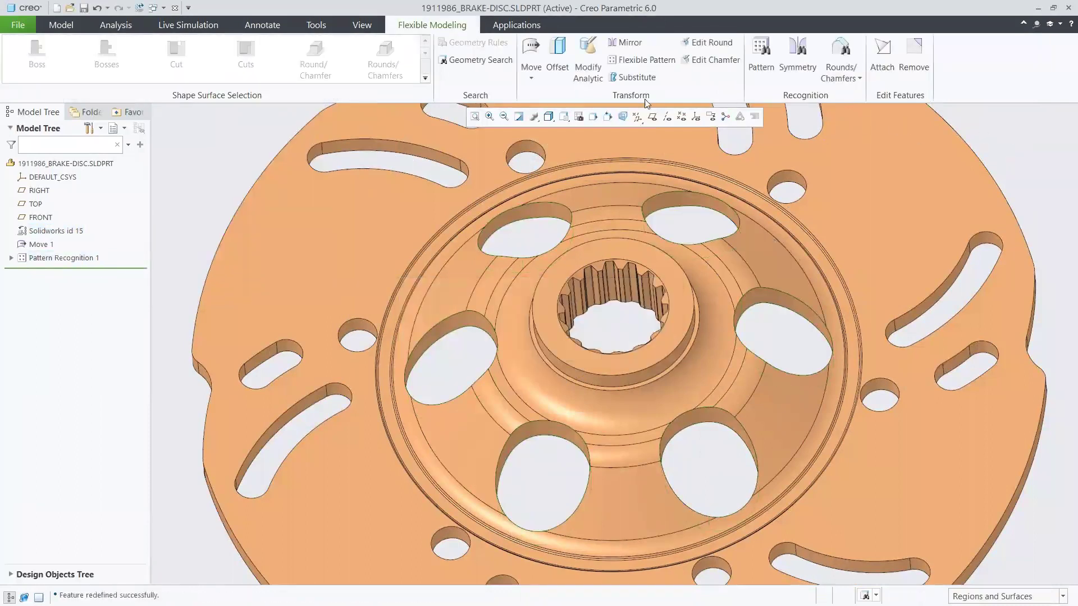
Step: Use Modify Analytic on the cylindrical wall of the original patterned hole and set its radius to 9
{"action": "left_click", "coordinate": [587, 56]}
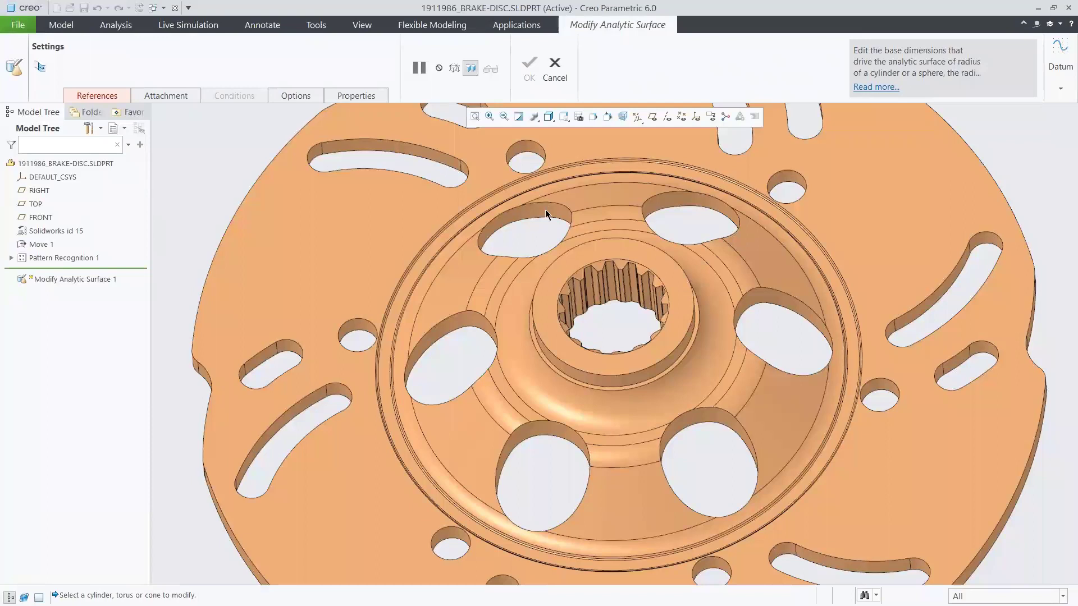
{"action": "left_click", "coordinate": [545, 210]}
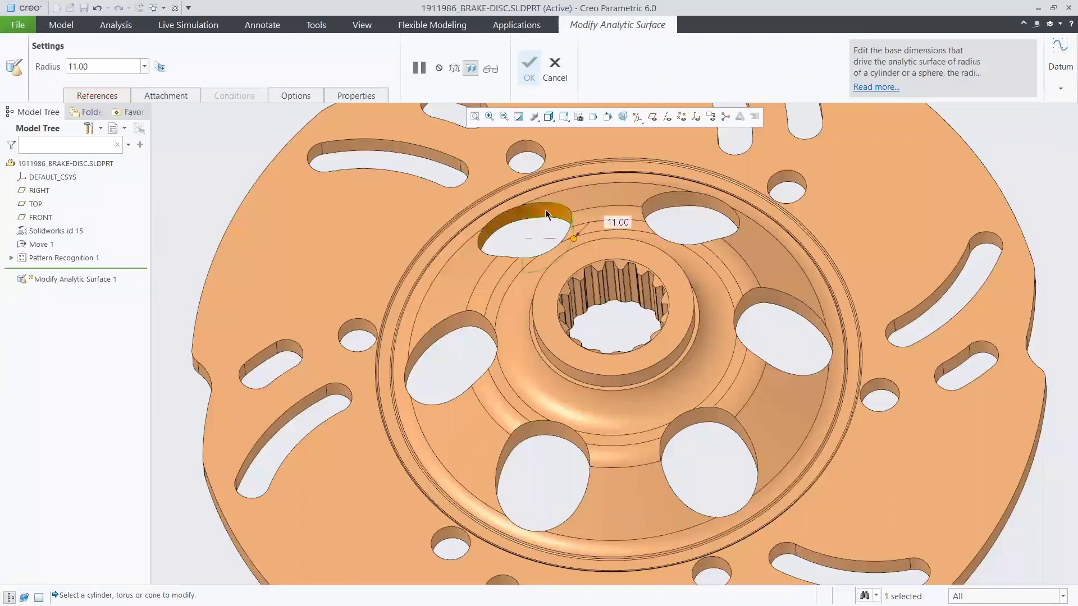
{"action": "left_click_drag", "start_coordinate": [574, 241], "coordinate": [565, 242]}
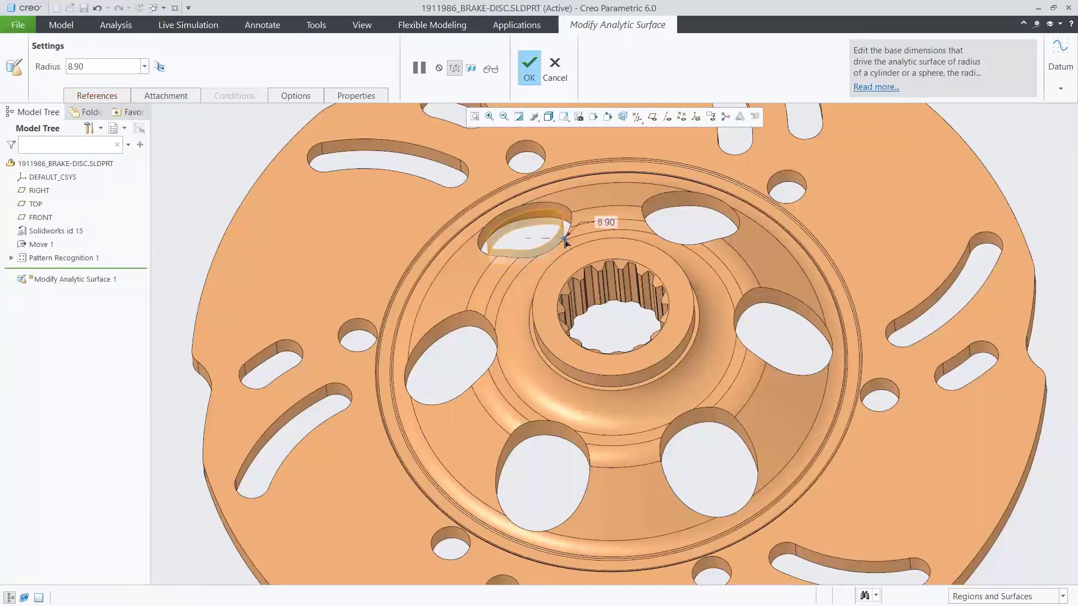
{"action": "double_click", "coordinate": [607, 222]}
{"action": "type", "text": "9"}
{"action": "key", "text": "Return"}
Step: Propagate the radius modification to all holes of Pattern Recognition 1 and apply it
{"action": "left_click", "coordinate": [294, 96]}
{"action": "left_click", "coordinate": [302, 158]}
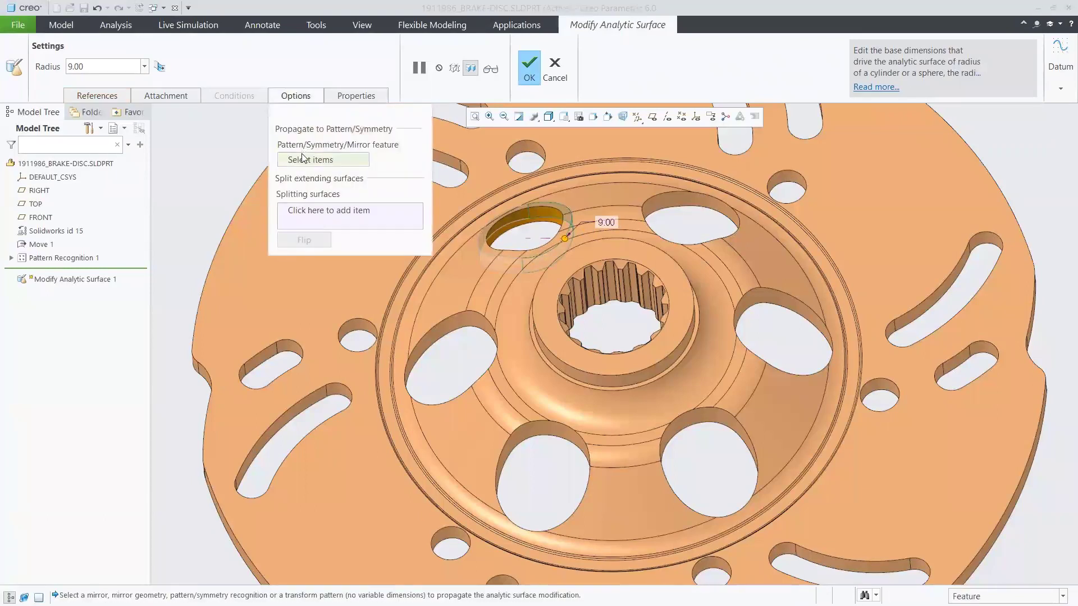
{"action": "left_click", "coordinate": [82, 259]}
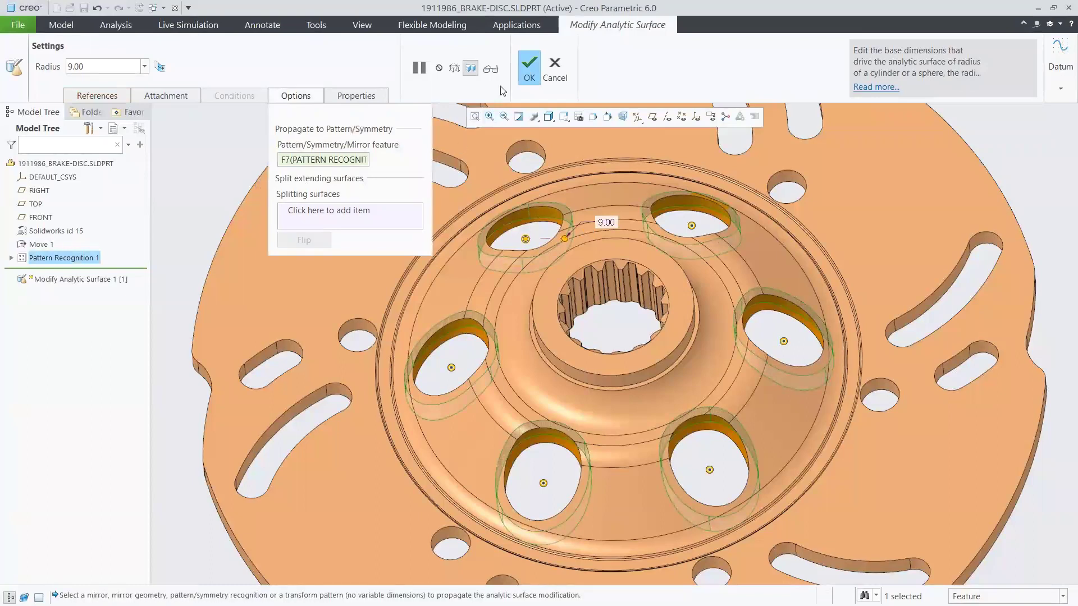
{"action": "left_click", "coordinate": [529, 64]}
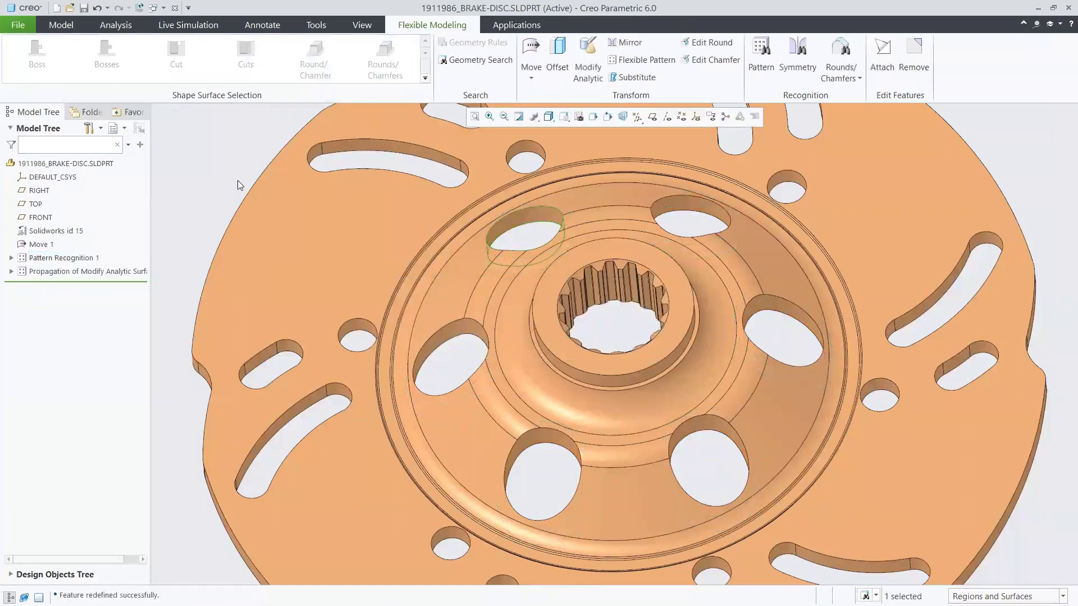
Step: Select the long curved slot, the short slot, the small round hole and the adjacent outer-edge notch together as cut shapes
{"action": "type", "text": "03pd"}
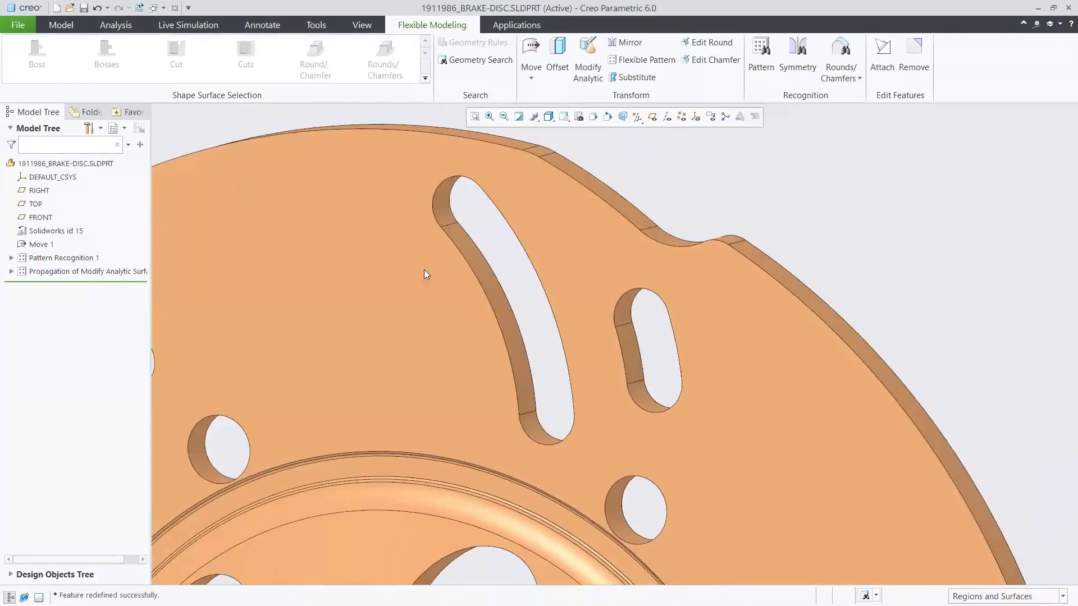
{"action": "left_click", "coordinate": [483, 278]}
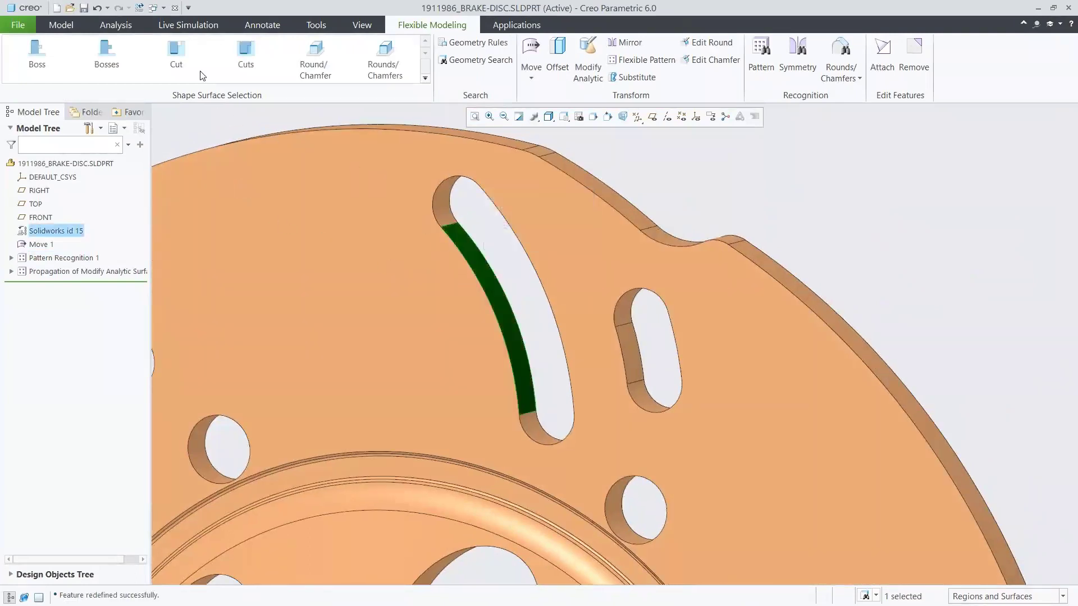
{"action": "left_click", "coordinate": [189, 62]}
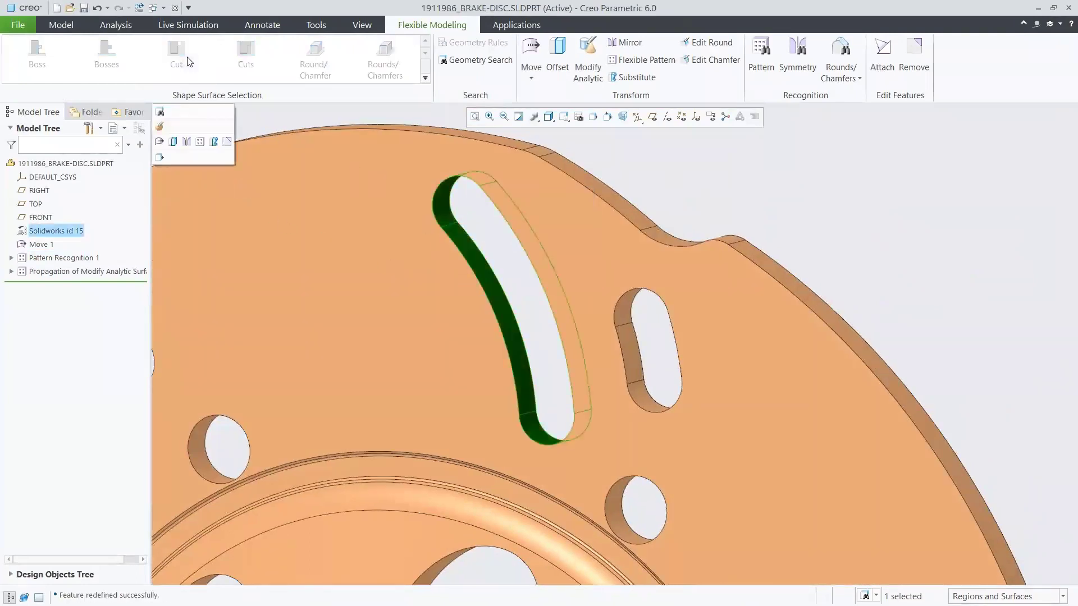
{"action": "left_click", "coordinate": [625, 351], "text": "ctrl"}
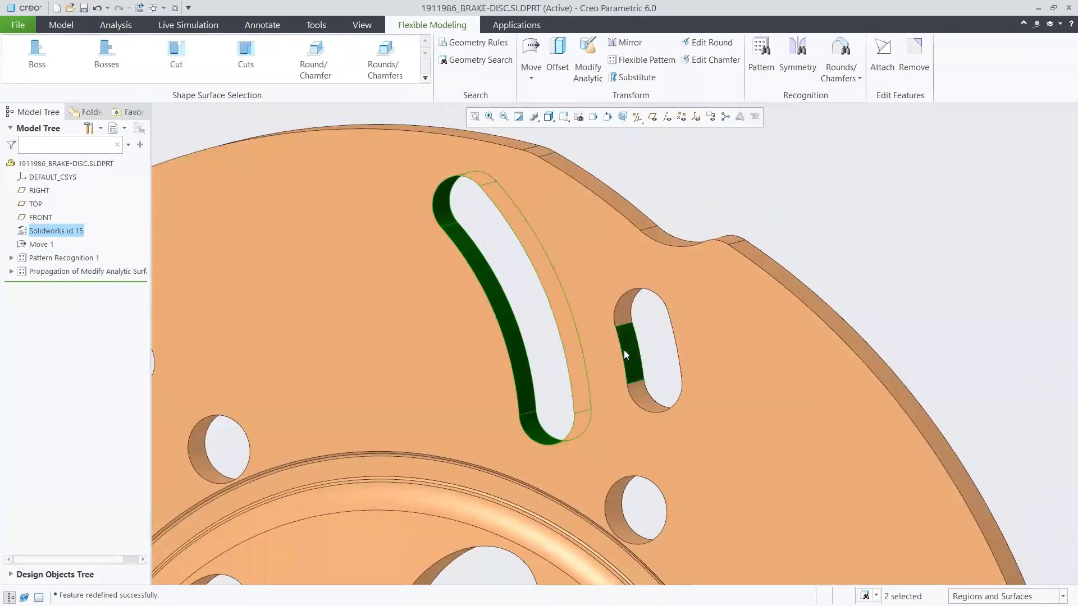
{"action": "left_click", "coordinate": [183, 57]}
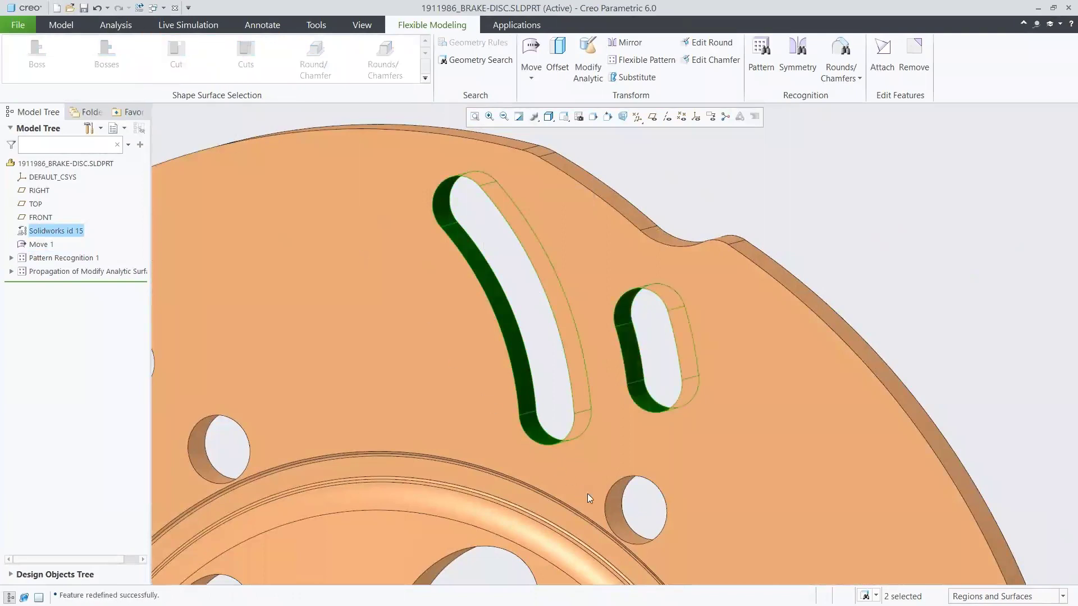
{"action": "left_click", "coordinate": [614, 509], "text": "ctrl"}
{"action": "left_click", "coordinate": [190, 53]}
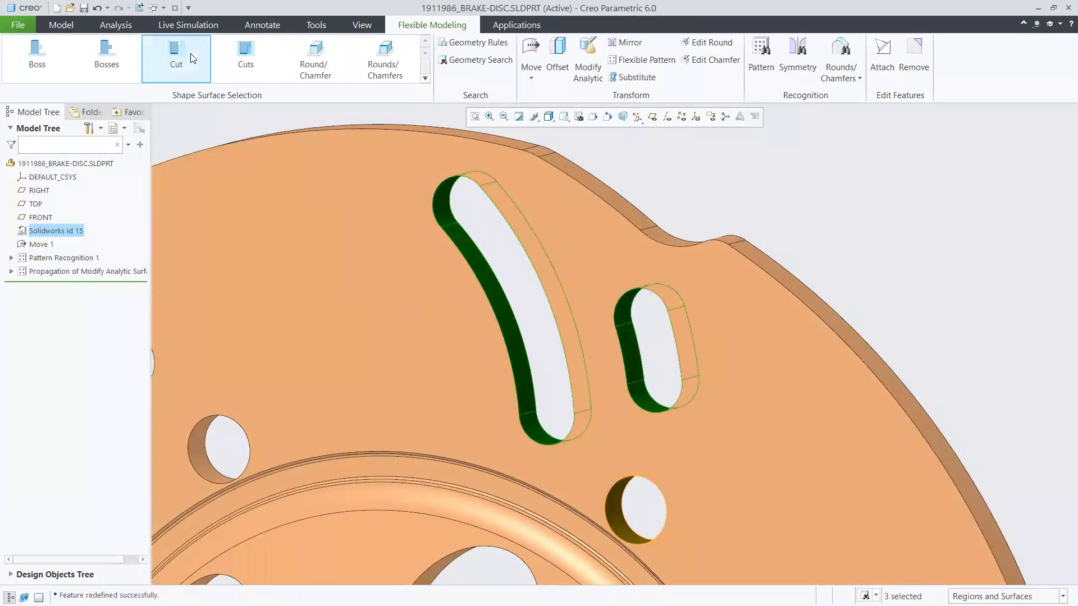
{"action": "left_click", "coordinate": [592, 185], "text": "ctrl"}
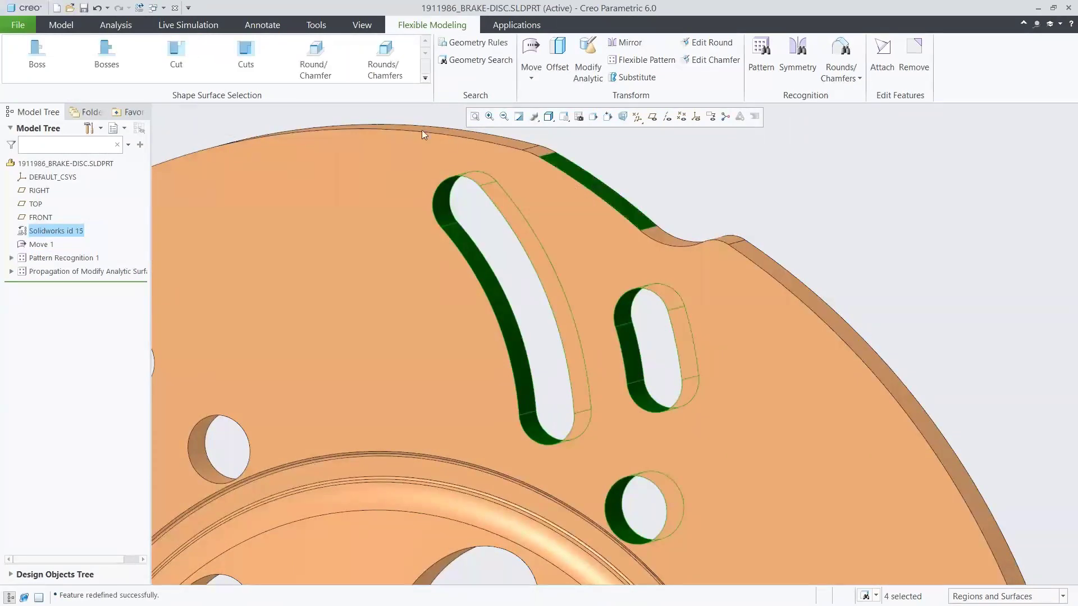
{"action": "left_click", "coordinate": [185, 56]}
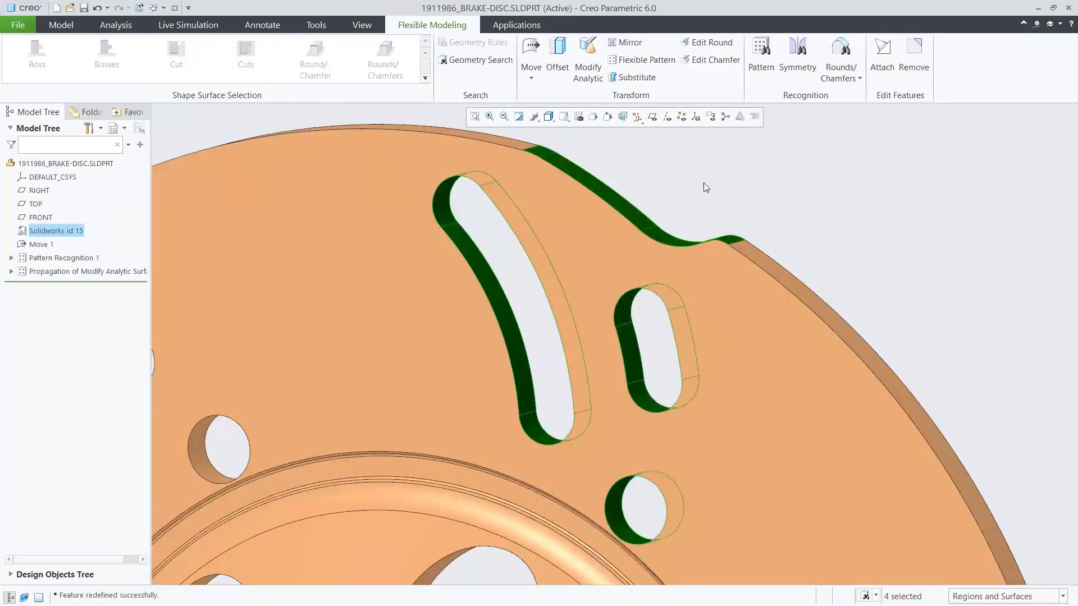
{"action": "scroll", "coordinate": [730, 174], "scroll_direction": "down", "scroll_amount": 5}
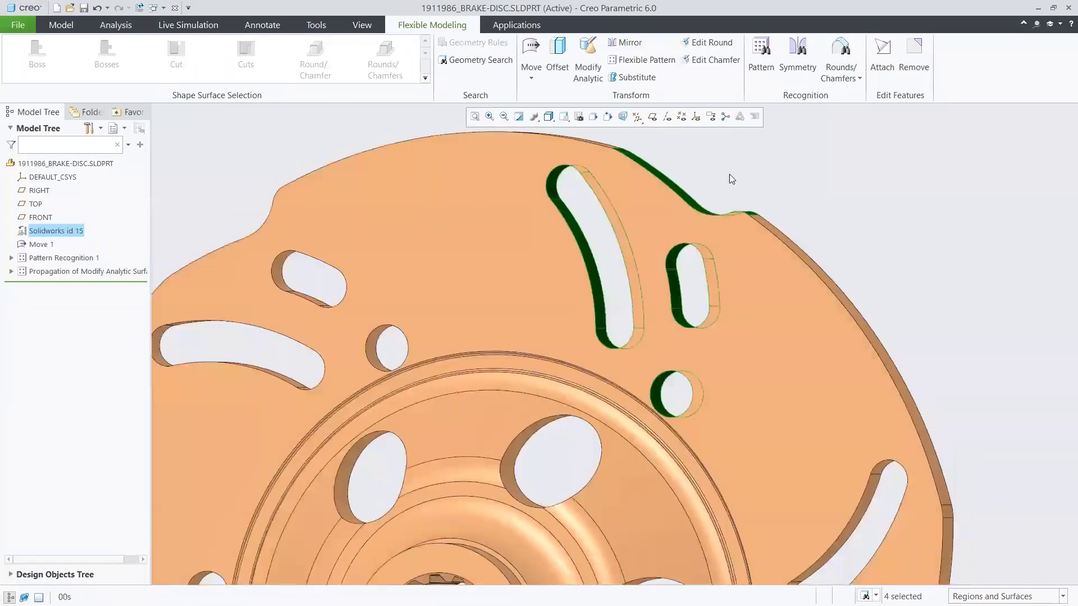
Step: Run Pattern Recognition on the selected cuts and allow editing of the recognized pattern
{"action": "left_click", "coordinate": [761, 54]}
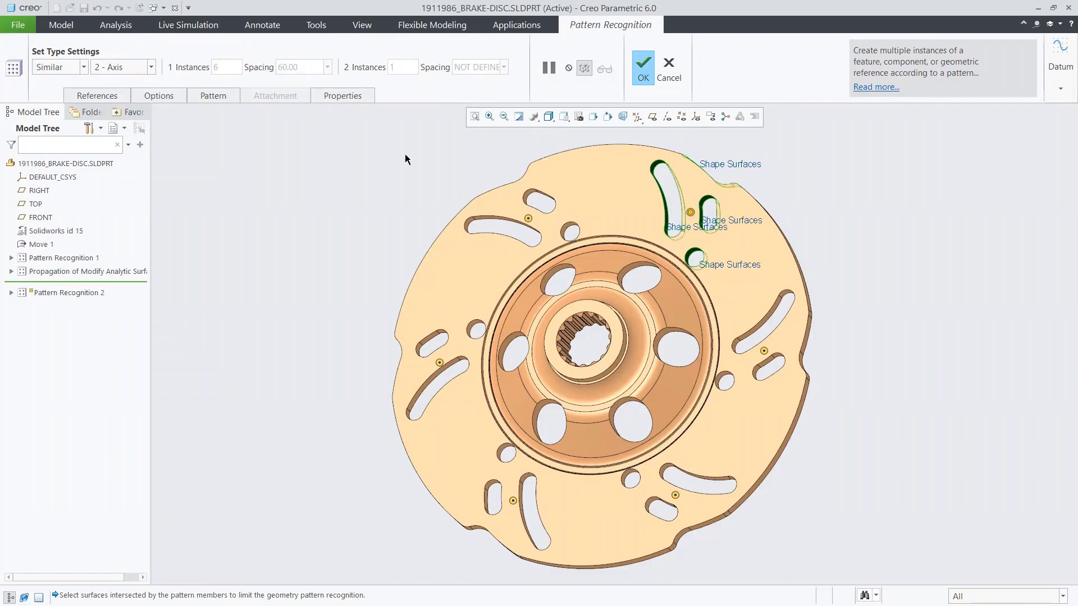
{"action": "left_click", "coordinate": [160, 97]}
{"action": "left_click", "coordinate": [172, 147]}
Step: Set the recognized slot, hole and notch pattern to 10 instances with 36-degree spacing and apply it
{"action": "left_click", "coordinate": [226, 72]}
{"action": "key", "text": "BackSpace"}
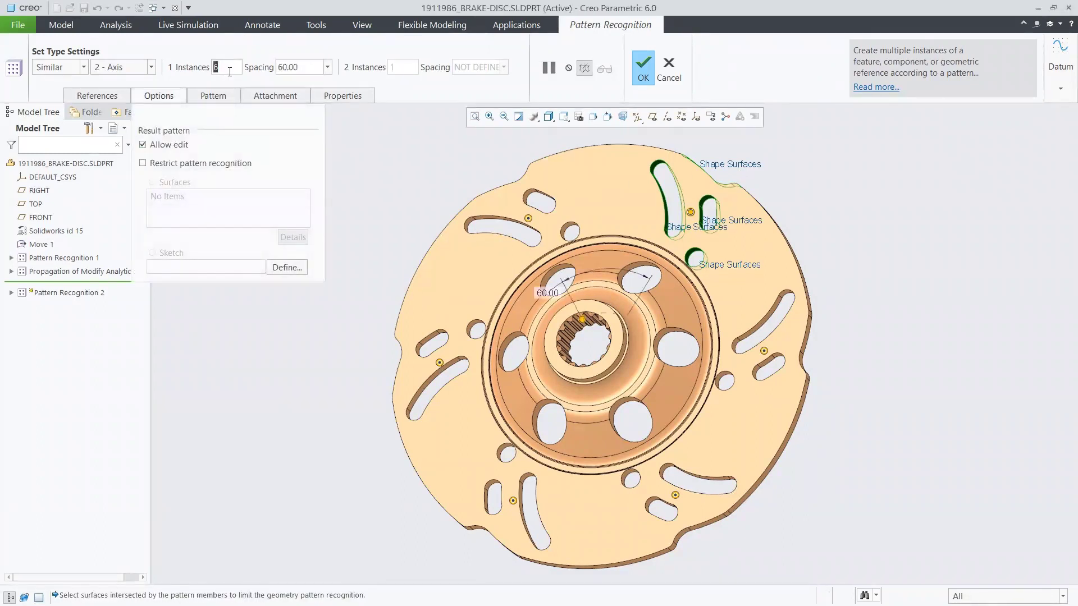
{"action": "type", "text": "10"}
{"action": "key", "text": "Tab"}
{"action": "key", "text": "BackSpace"}
{"action": "type", "text": "36"}
{"action": "key", "text": "Return"}
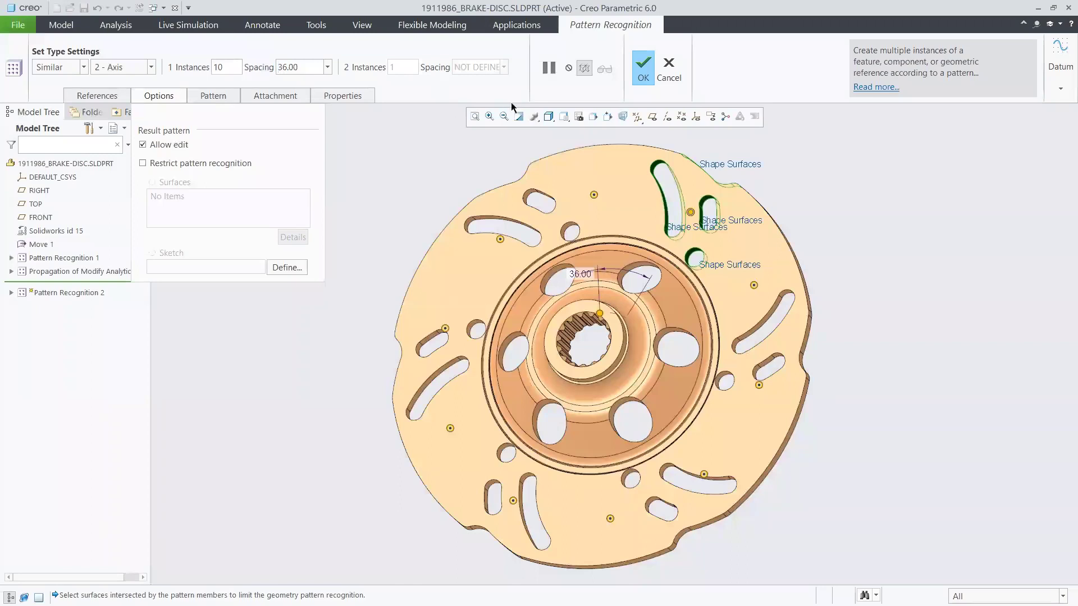
{"action": "left_click", "coordinate": [641, 62]}
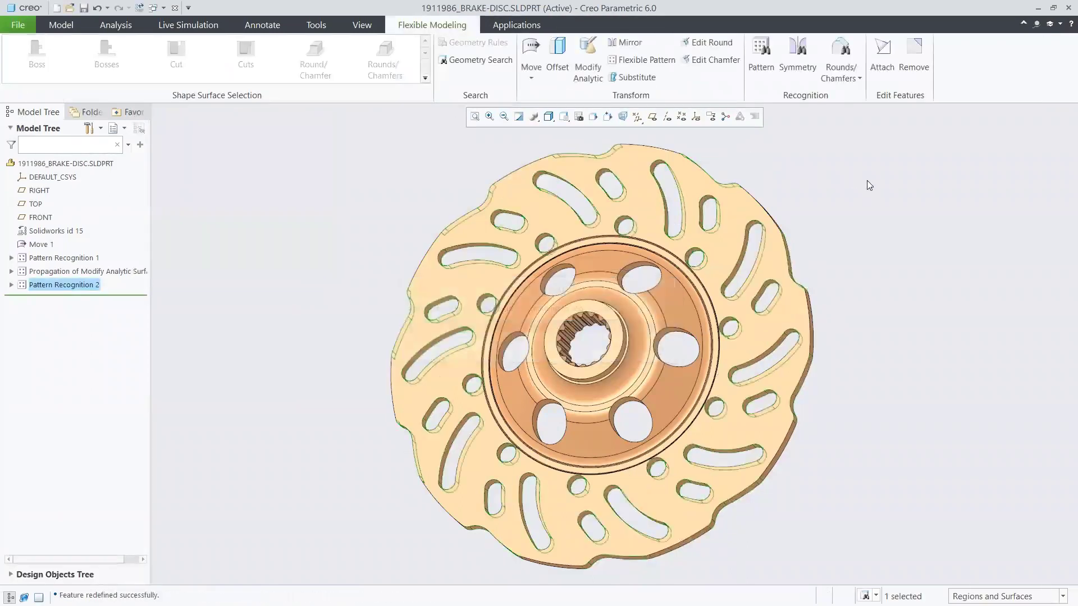
Step: Use Modify Analytic on the disc's outer cylindrical edge to set its radius to 101.5 and apply it
{"action": "left_click", "coordinate": [599, 63]}
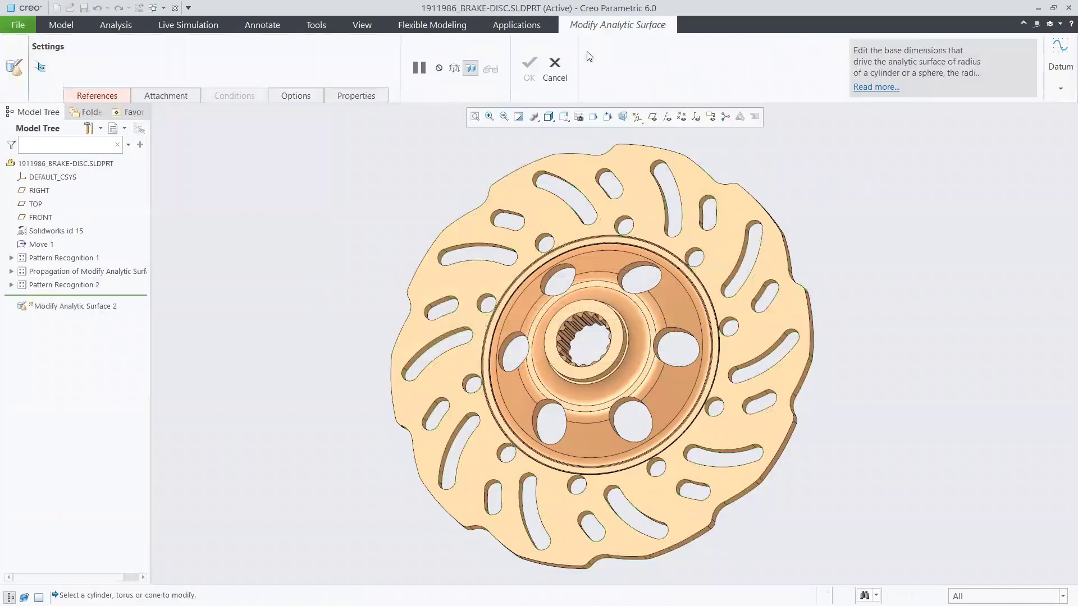
{"action": "left_click", "coordinate": [809, 313]}
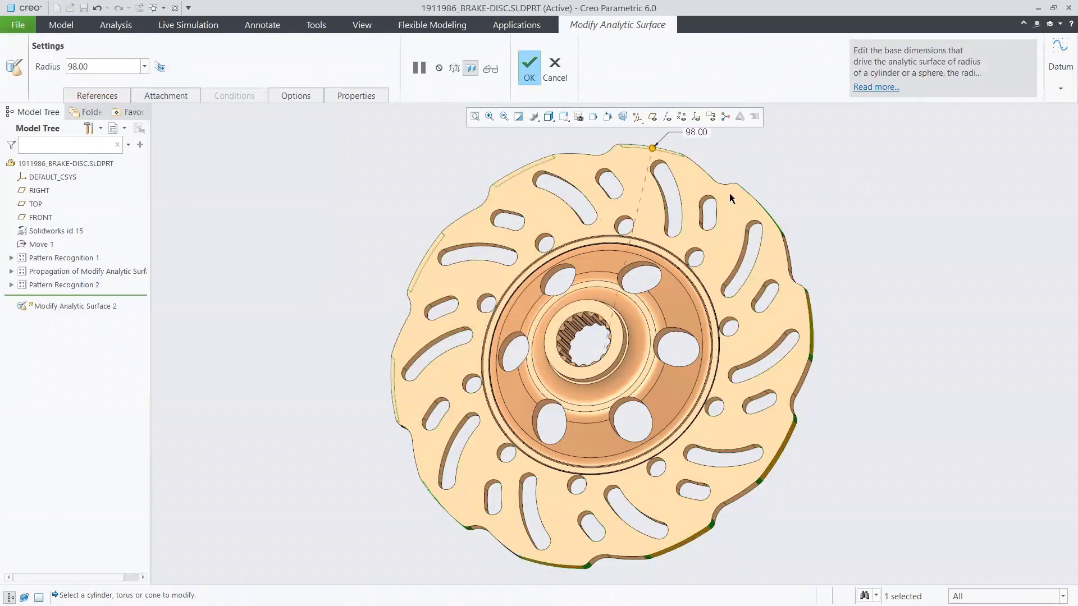
{"action": "double_click", "coordinate": [704, 135]}
{"action": "type", "text": "101.5"}
{"action": "key", "text": "Return"}
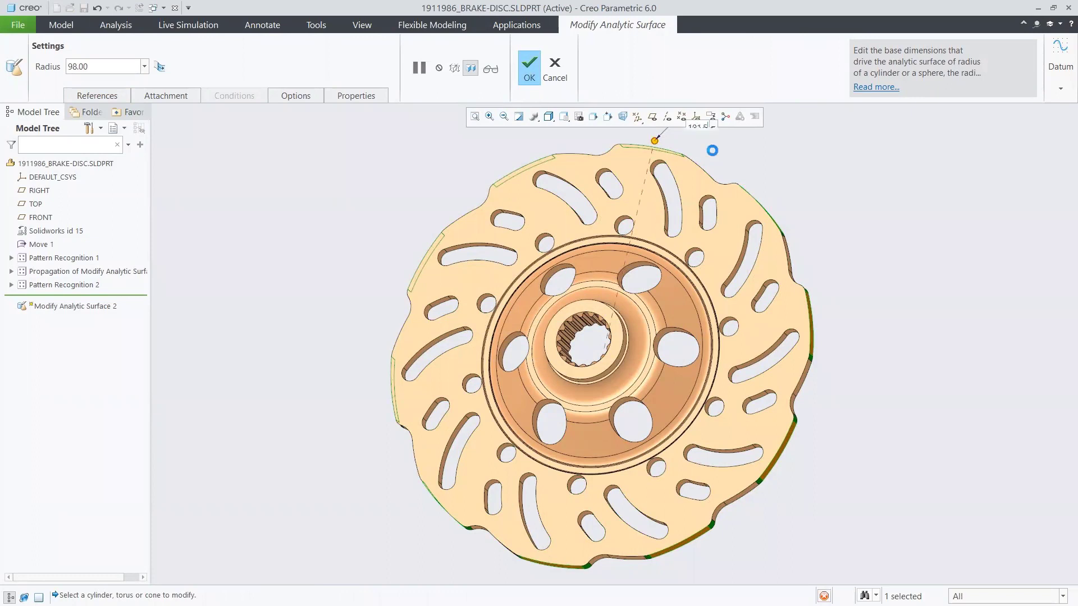
{"action": "left_click", "coordinate": [529, 68]}
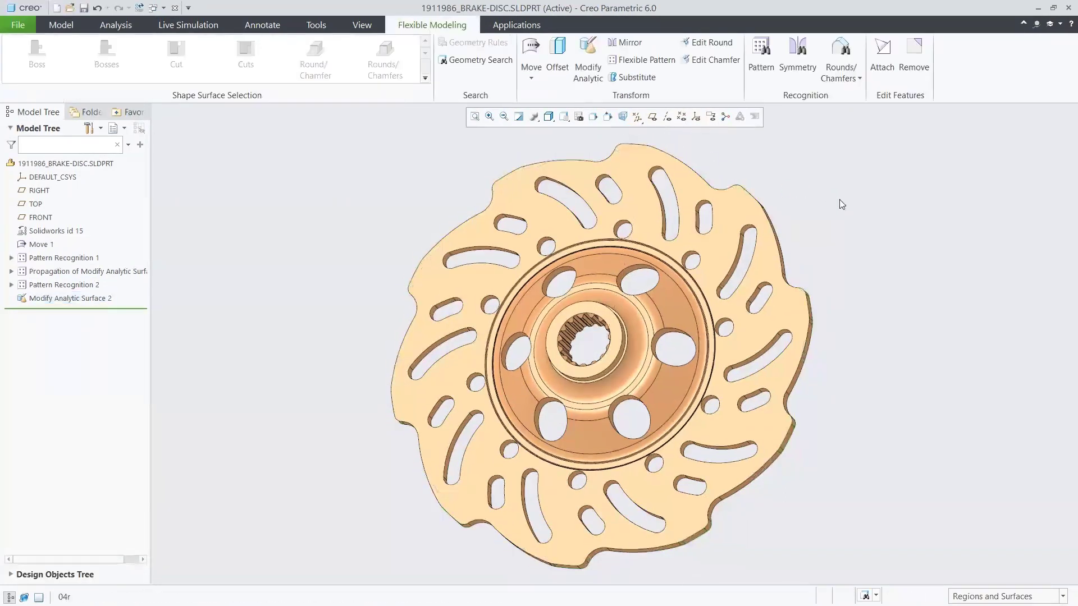
Step: Select the circular groove around the hub area as a cut, remove its surfaces, and restore the default view
{"action": "scroll", "coordinate": [840, 200], "scroll_direction": "down", "scroll_amount": 4}
{"action": "scroll", "coordinate": [840, 200], "scroll_direction": "down", "scroll_amount": 2}
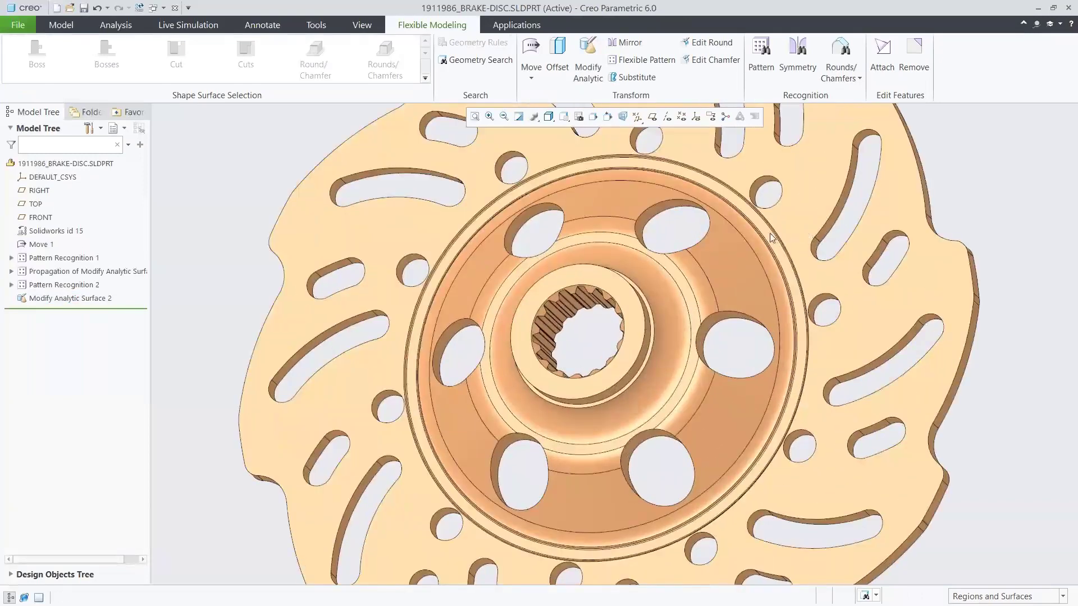
{"action": "left_click", "coordinate": [772, 238]}
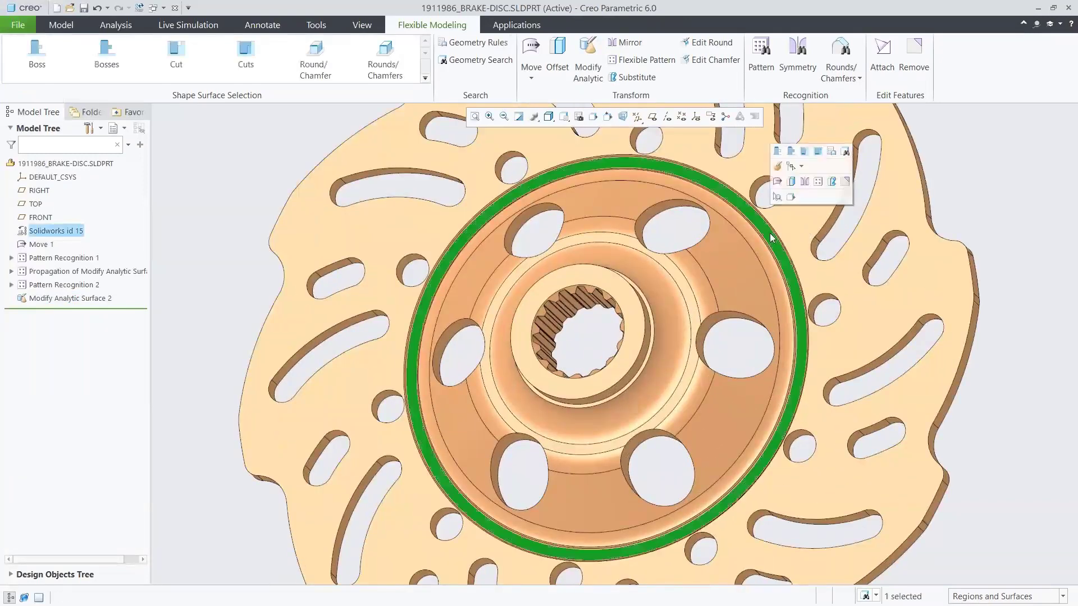
{"action": "left_click", "coordinate": [189, 62]}
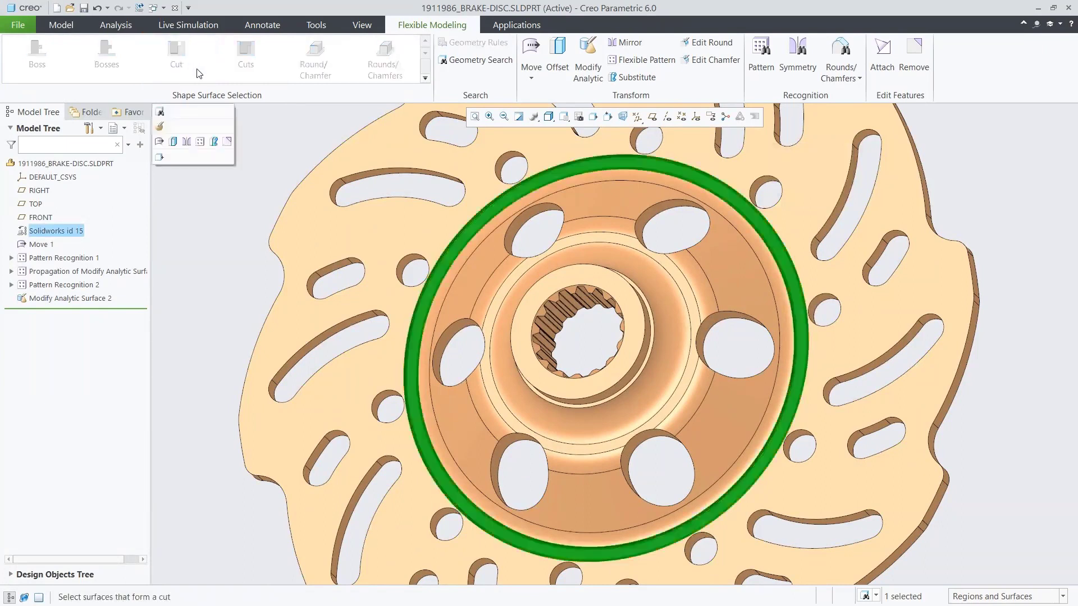
{"action": "left_click", "coordinate": [914, 51]}
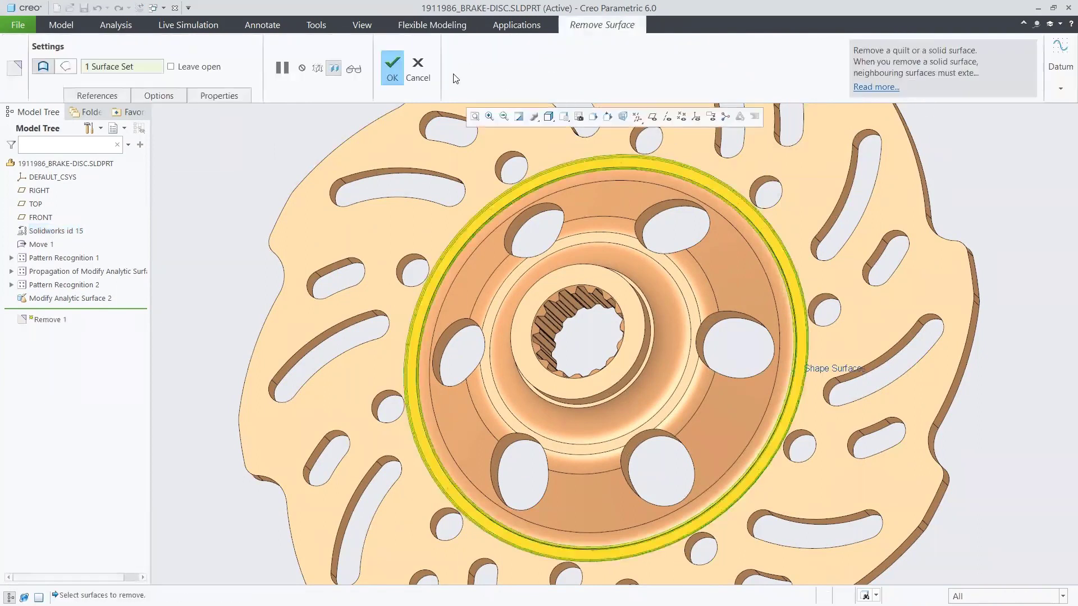
{"action": "left_click", "coordinate": [394, 66]}
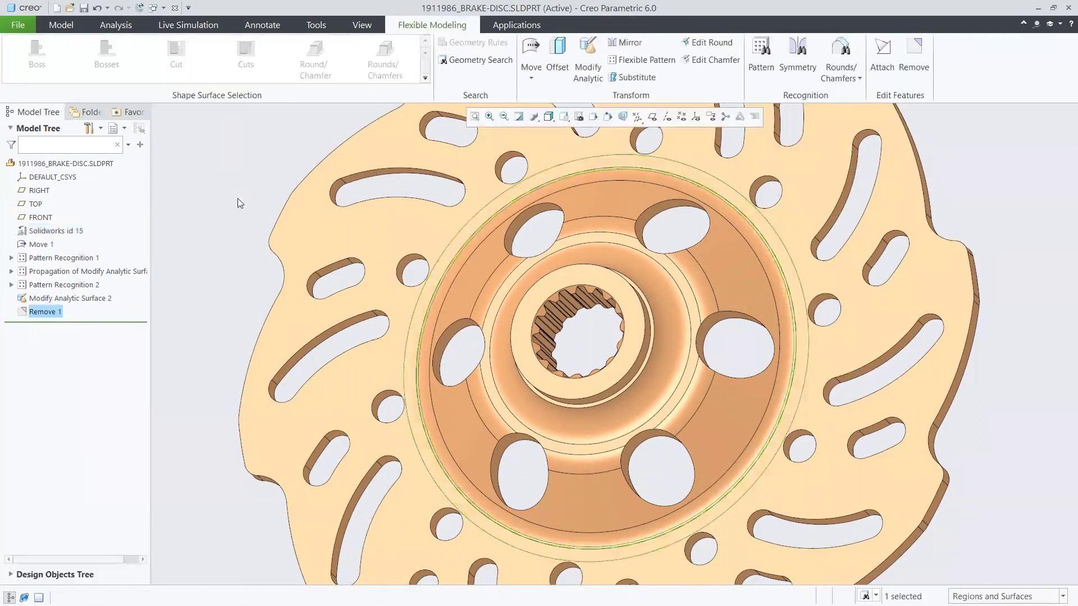
{"action": "left_click", "coordinate": [227, 206]}
{"action": "key", "text": "ctrl+d"}
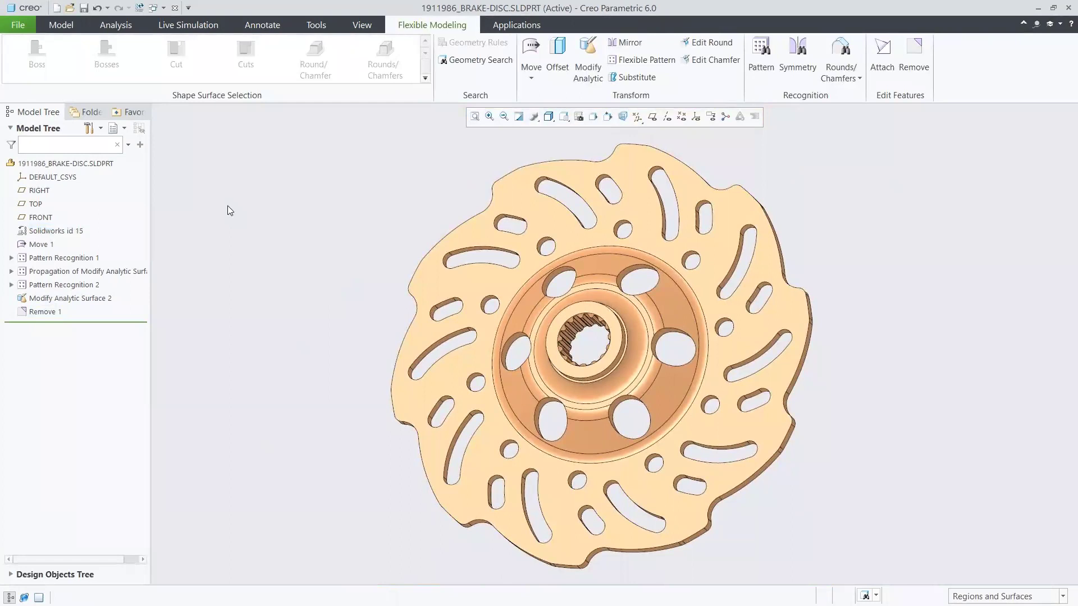
Step: Close the brake disc model and open 5138391_gear-cover.prt from the FMX_Demo folder
{"action": "left_click", "coordinate": [61, 25]}
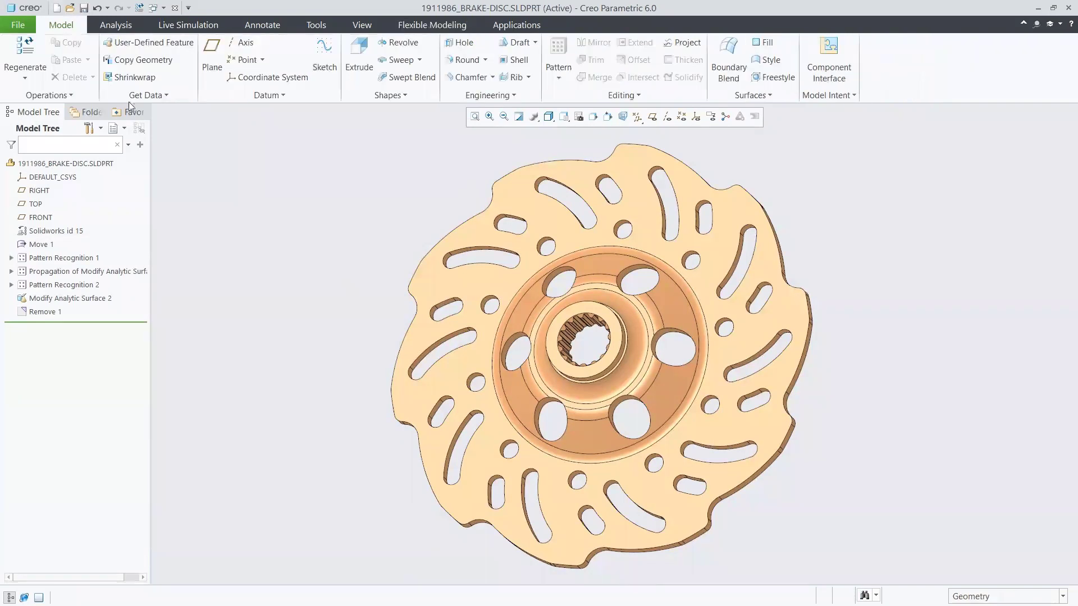
{"action": "left_click", "coordinate": [175, 8]}
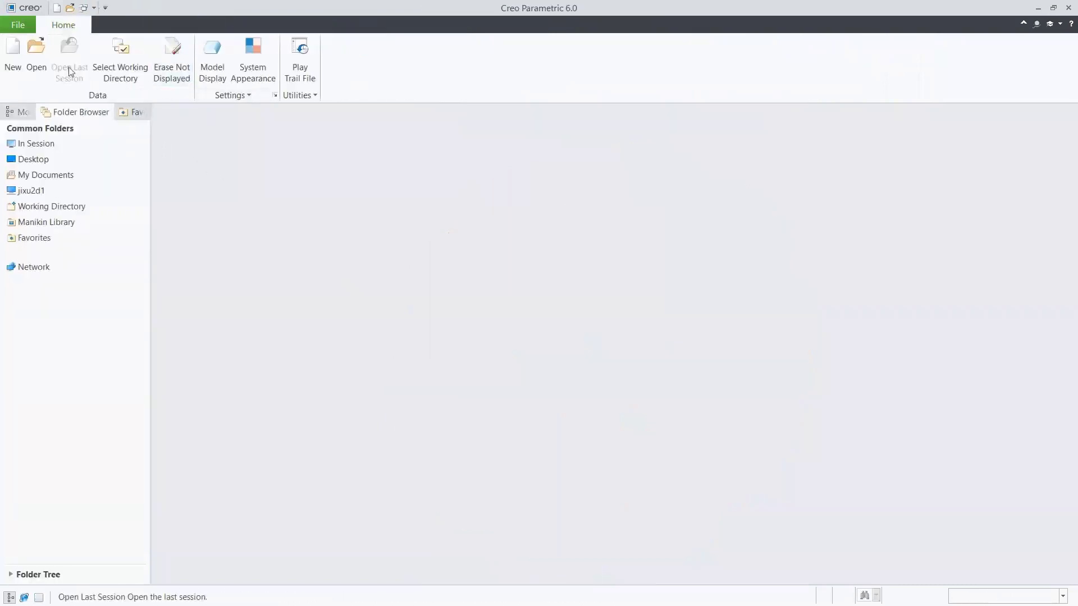
{"action": "left_click", "coordinate": [27, 47]}
{"action": "left_click", "coordinate": [432, 226]}
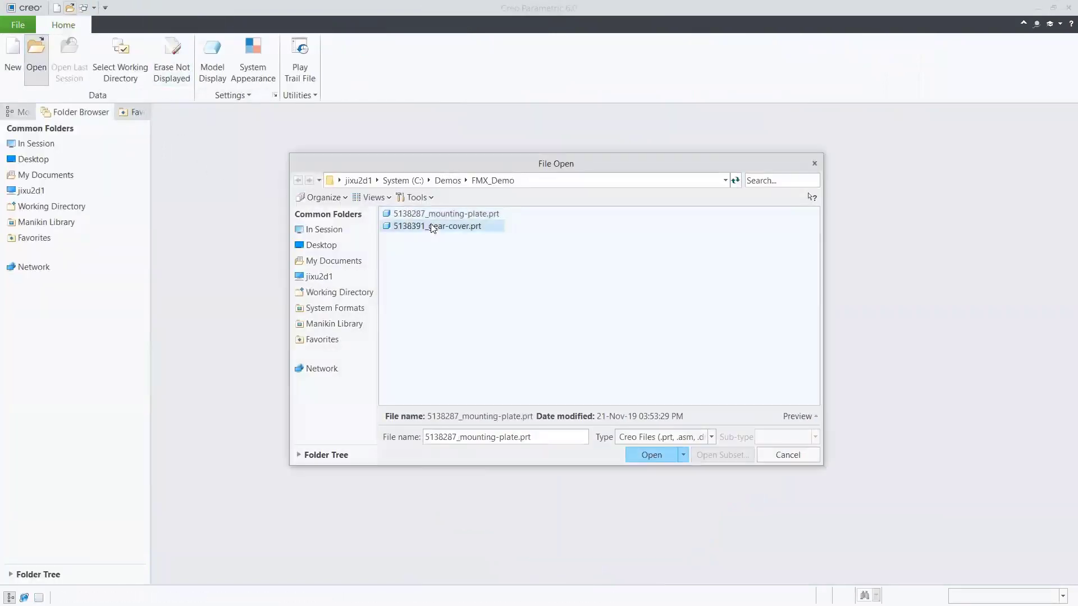
{"action": "left_click", "coordinate": [634, 455]}
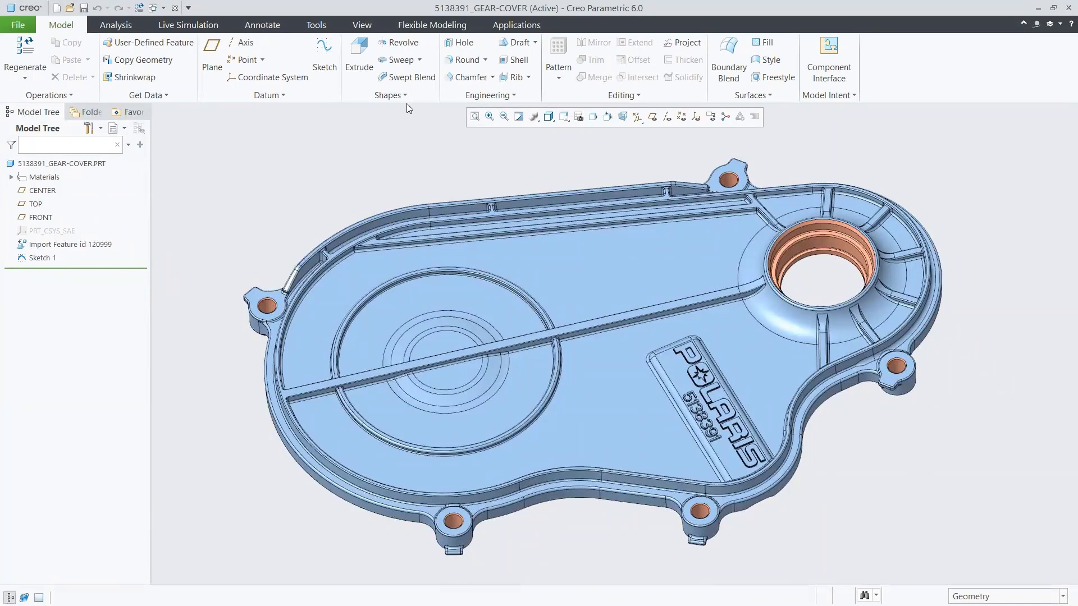
Step: For flexible modeling, select two of the radial ribs around the gear cover's large bore as boss shapes with their intersecting smaller surfaces
{"action": "left_click", "coordinate": [433, 25]}
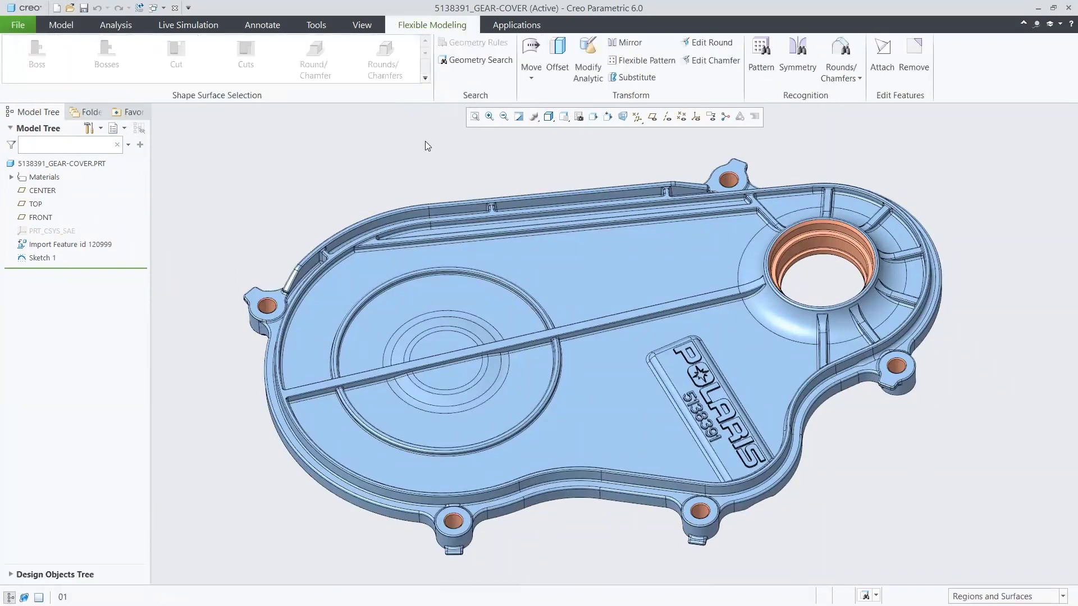
{"action": "left_click", "coordinate": [635, 178]}
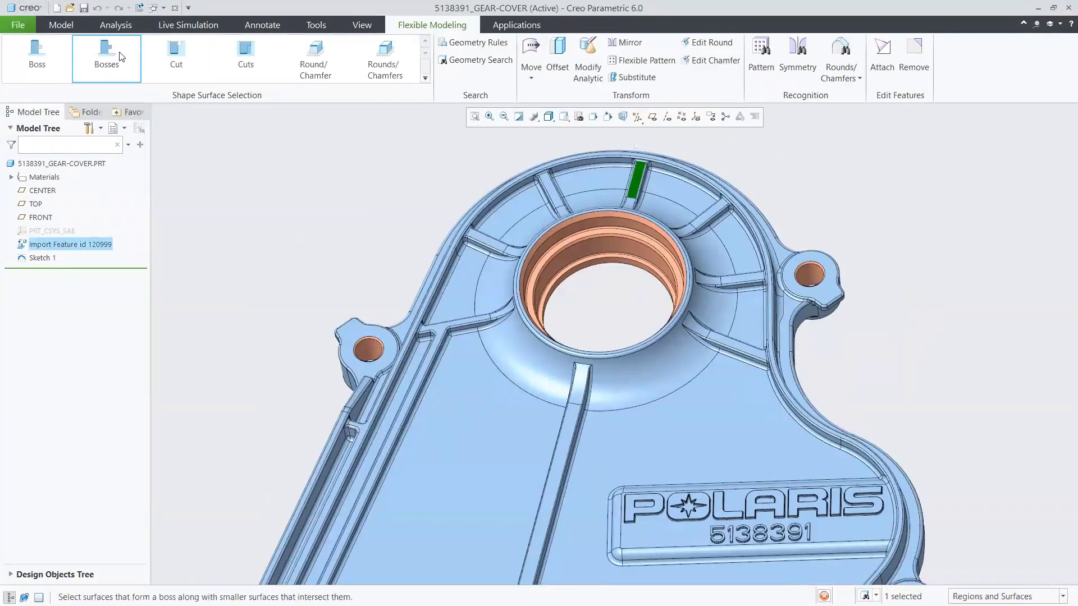
{"action": "left_click", "coordinate": [120, 55]}
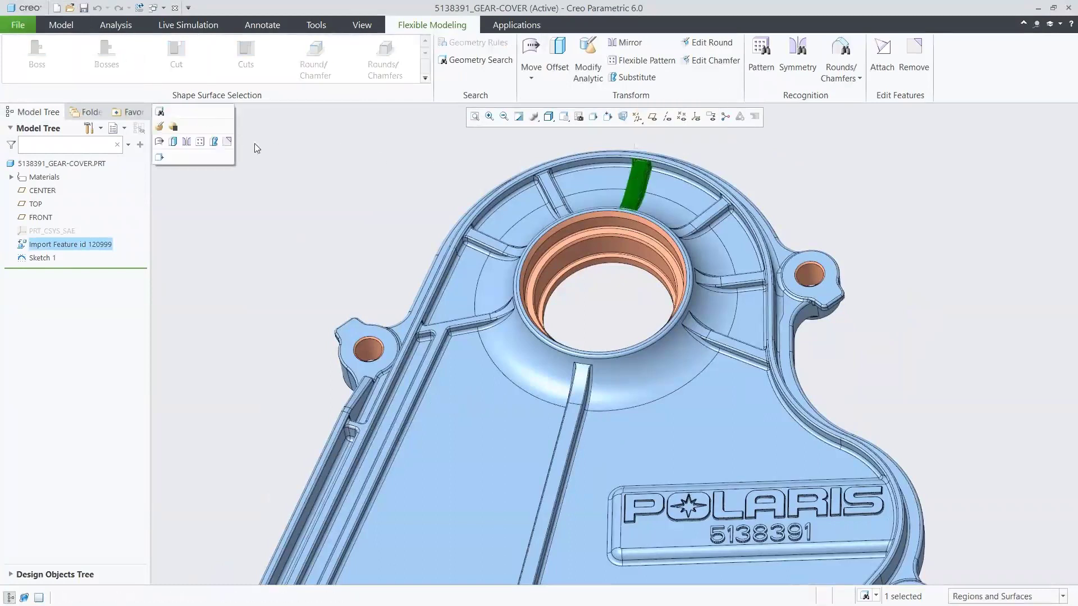
{"action": "left_click", "coordinate": [493, 241], "text": "ctrl"}
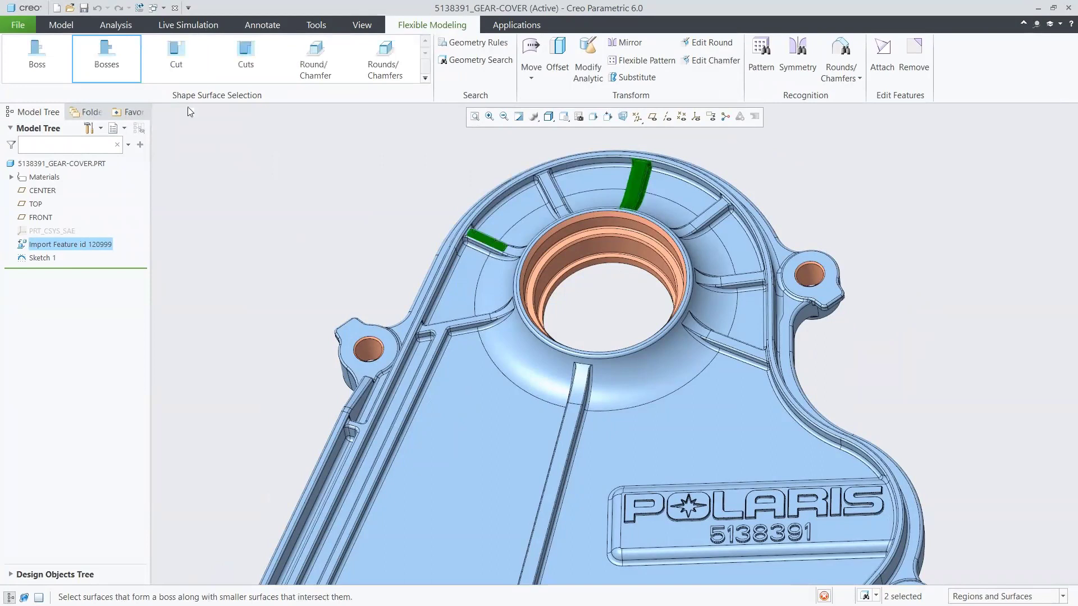
Step: Start moving the two selected ribs and create a datum axis through the inner cylindrical surface of the large bore
{"action": "left_click", "coordinate": [531, 51]}
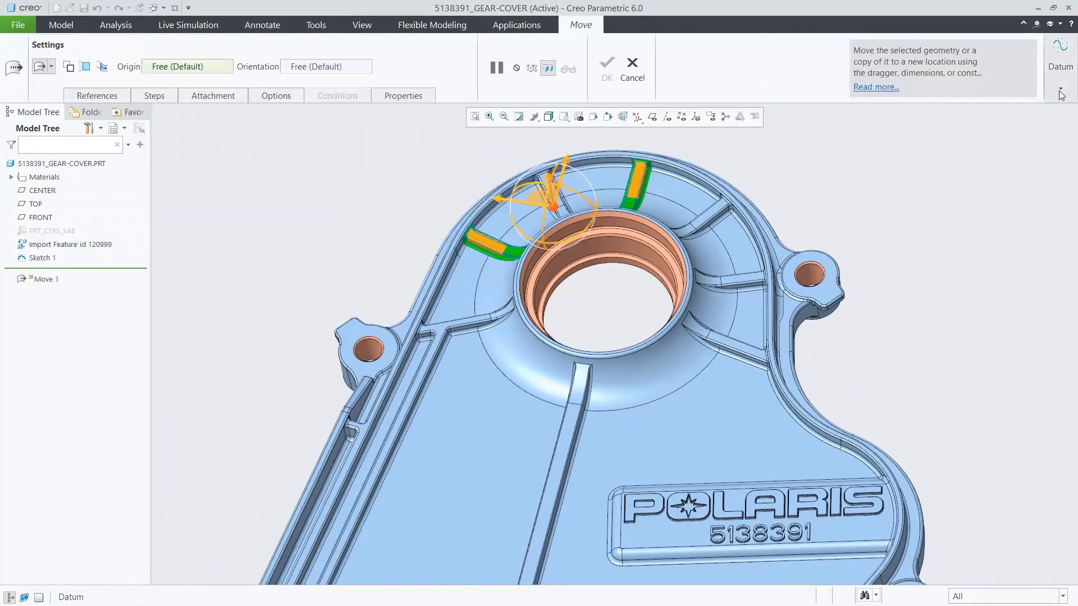
{"action": "left_click", "coordinate": [1060, 84]}
{"action": "left_click", "coordinate": [1035, 144]}
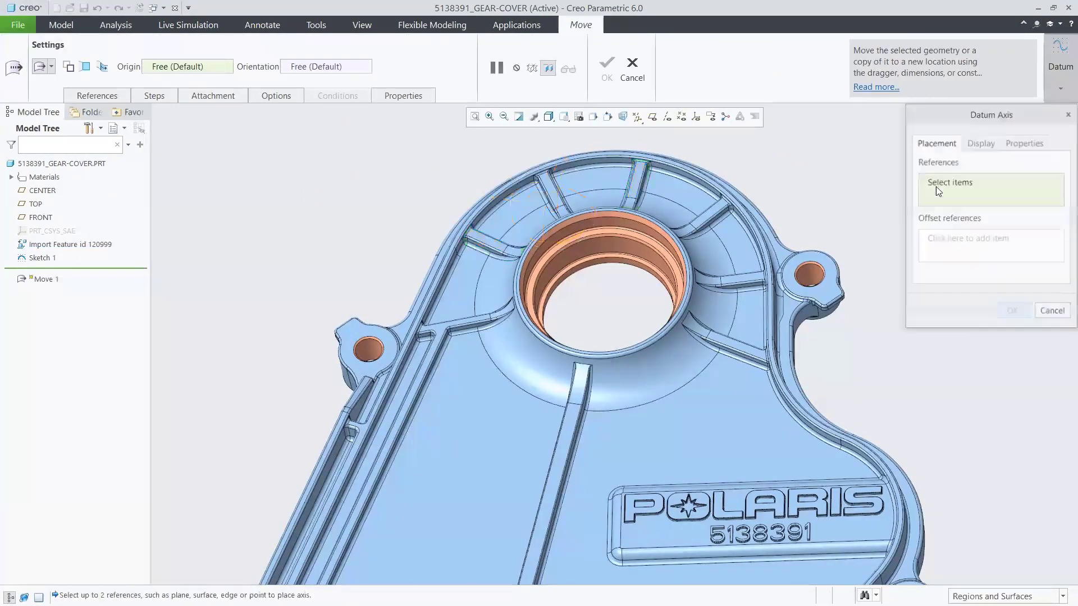
{"action": "left_click", "coordinate": [628, 245]}
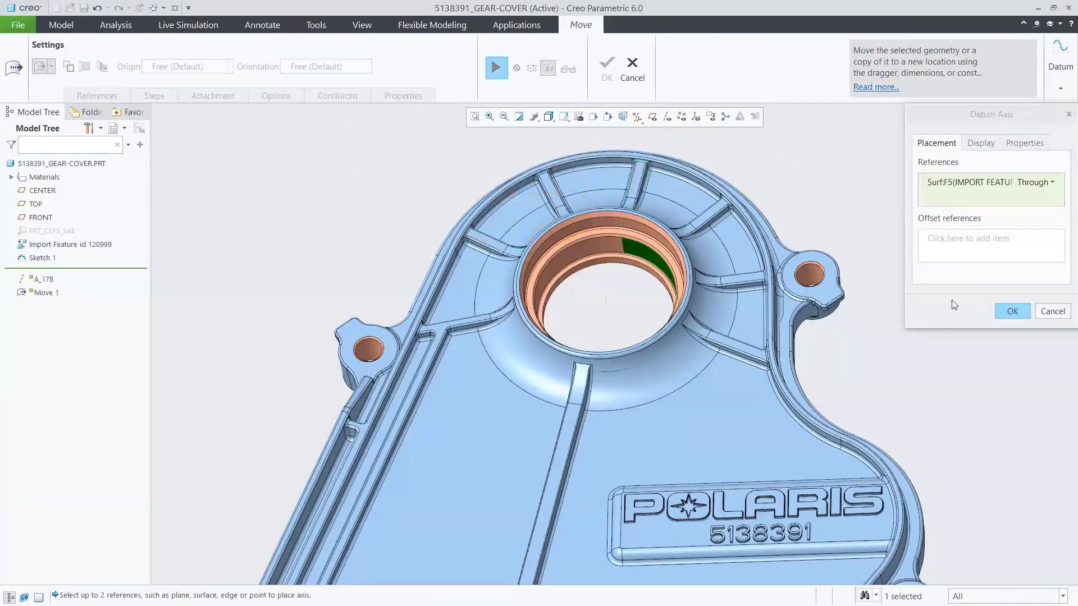
{"action": "left_click", "coordinate": [1011, 310]}
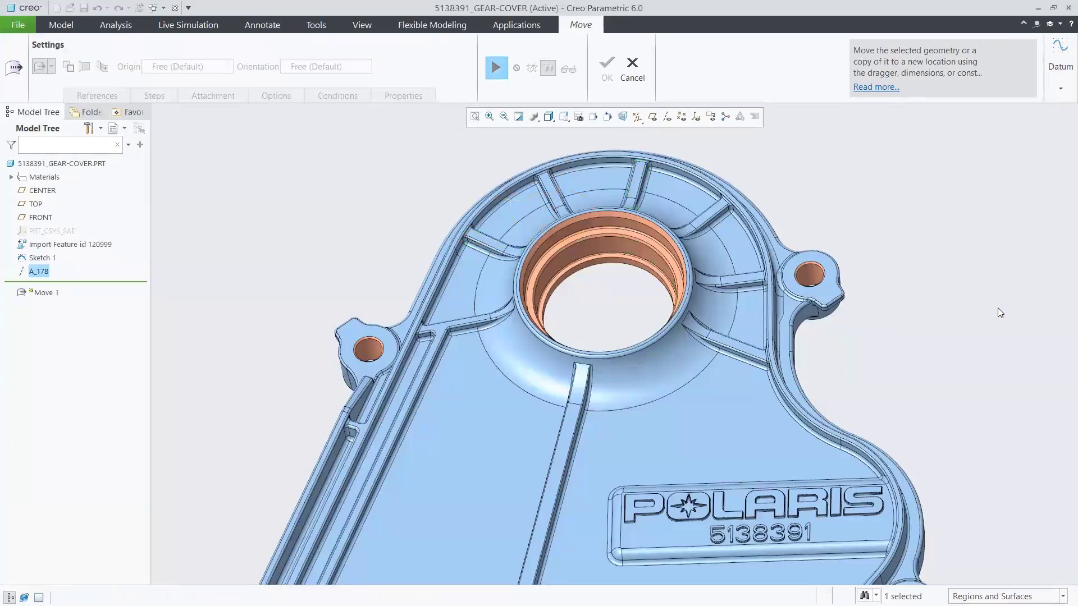
Step: Rotate the two selected ribs 145 degrees about the large bore's axis as a copy that keeps the original ribs
{"action": "left_click", "coordinate": [496, 67]}
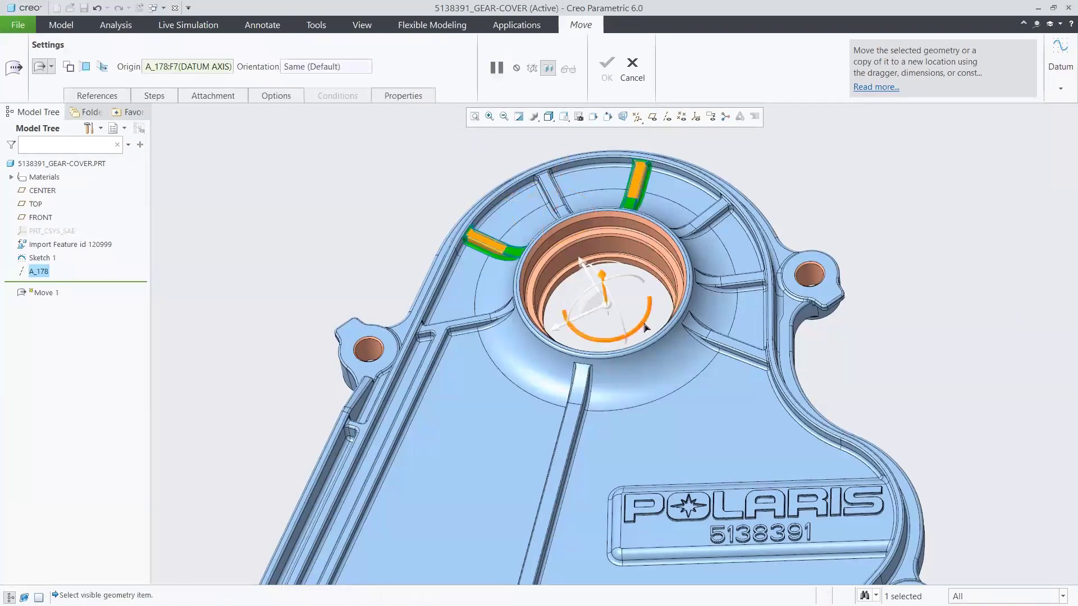
{"action": "left_click_drag", "start_coordinate": [652, 316], "coordinate": [589, 269]}
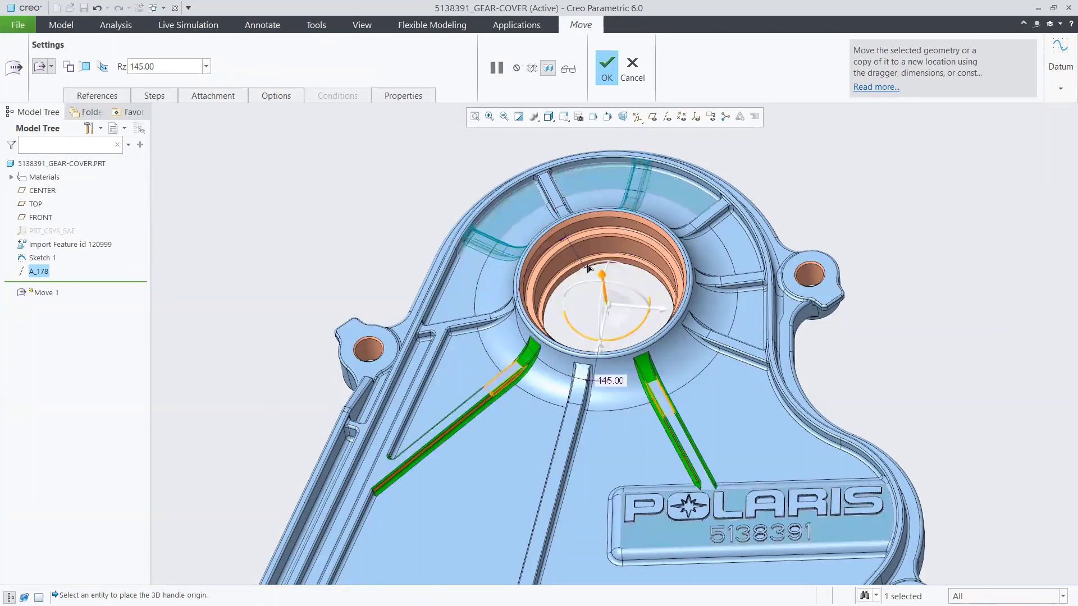
{"action": "left_click", "coordinate": [68, 66]}
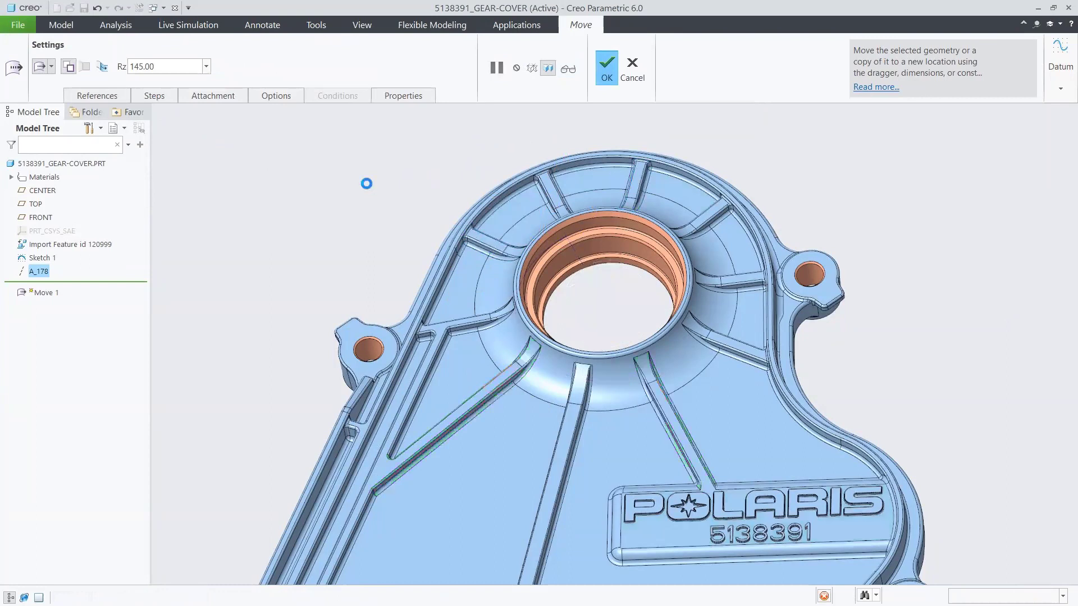
{"action": "left_click", "coordinate": [369, 189]}
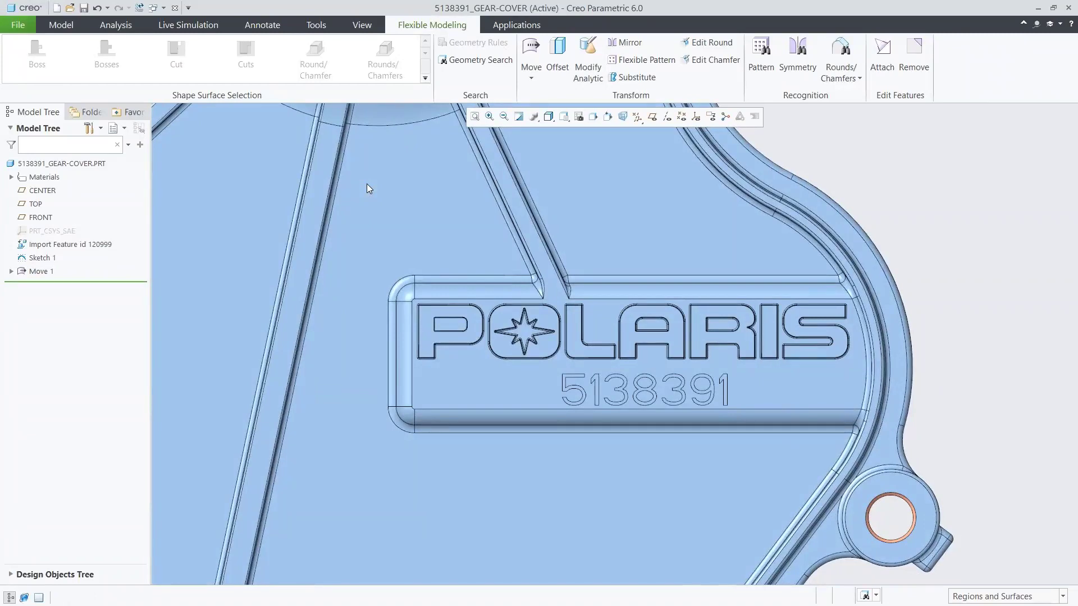
Step: Remove the POLARIS lettering and the part number 5138391 from the raised pad on the cover
{"action": "left_click_drag", "start_coordinate": [413, 301], "coordinate": [852, 409]}
{"action": "left_click", "coordinate": [904, 52]}
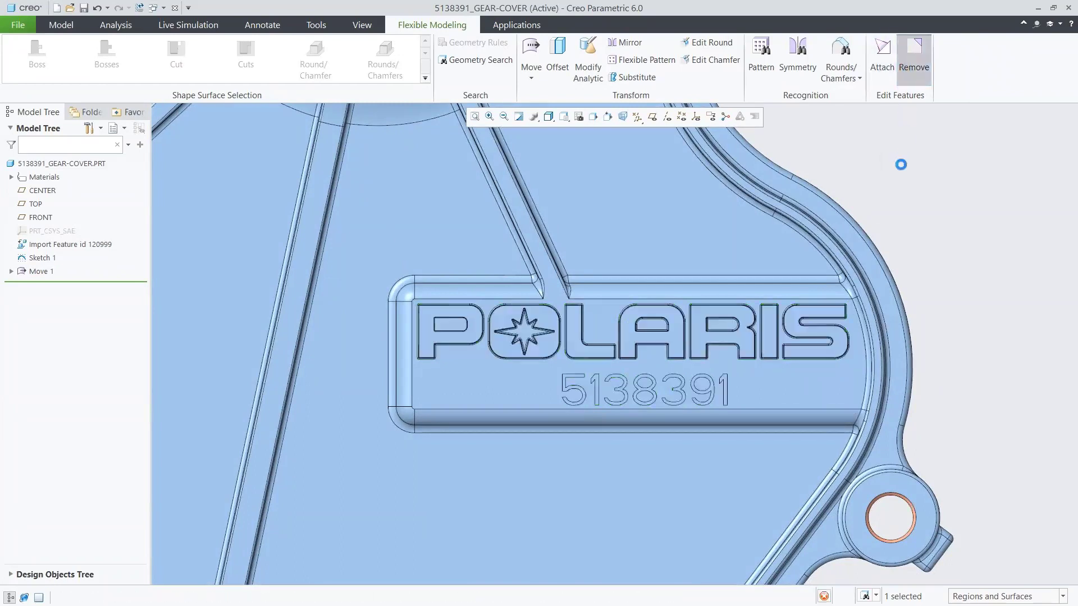
{"action": "left_click", "coordinate": [395, 65]}
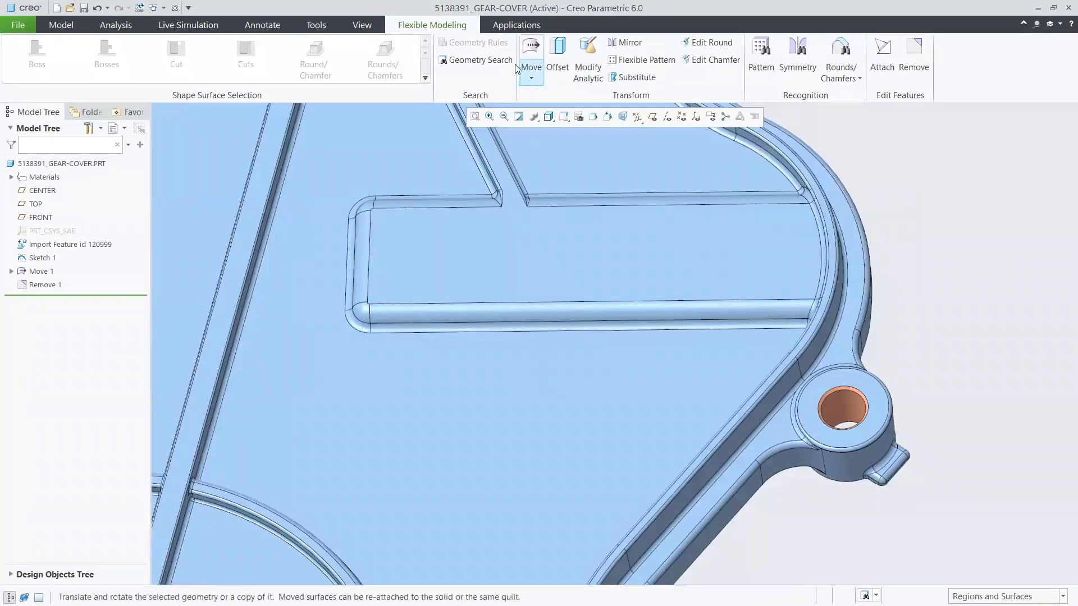
Step: Search for shape surfaces identical to the chamfer on one bolt hole and select all the matching surfaces
{"action": "left_click", "coordinate": [486, 60]}
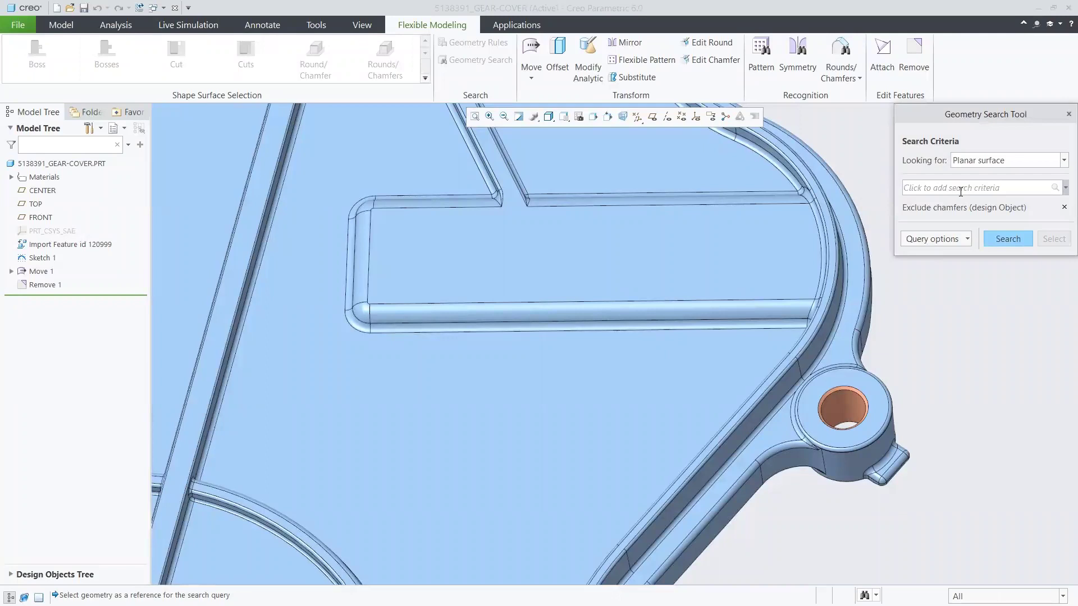
{"action": "left_click", "coordinate": [1064, 161]}
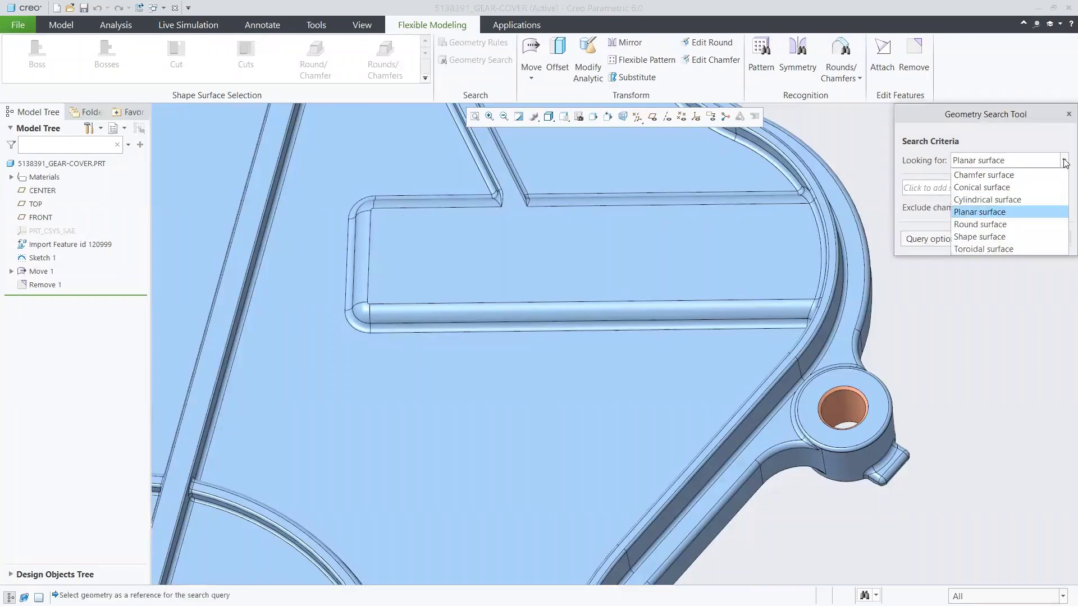
{"action": "left_click", "coordinate": [982, 237]}
{"action": "left_click", "coordinate": [857, 396]}
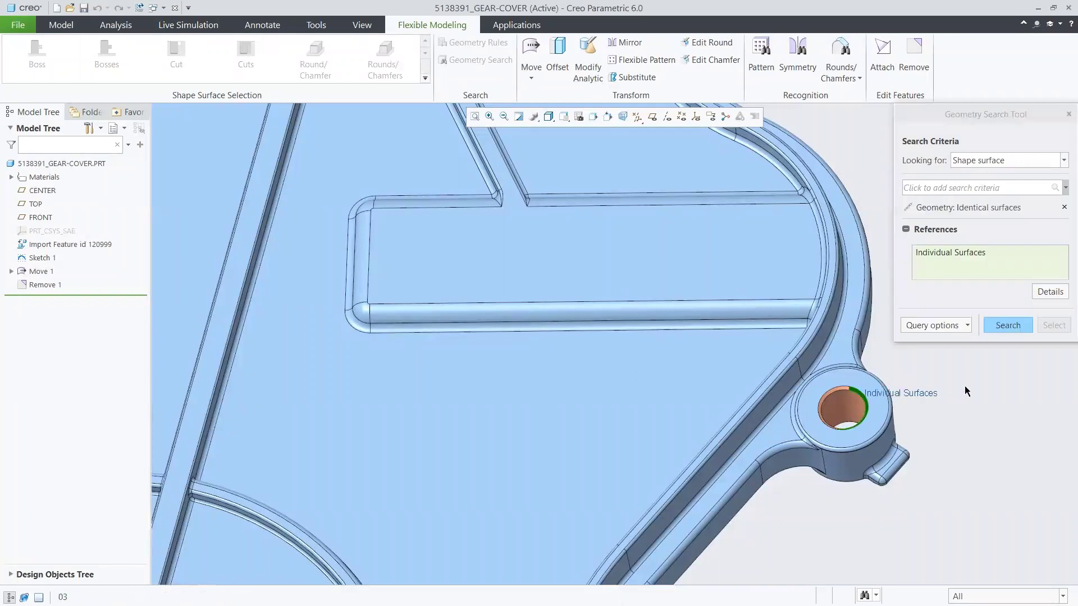
{"action": "key", "text": "ctrl+d"}
{"action": "left_click", "coordinate": [1009, 326]}
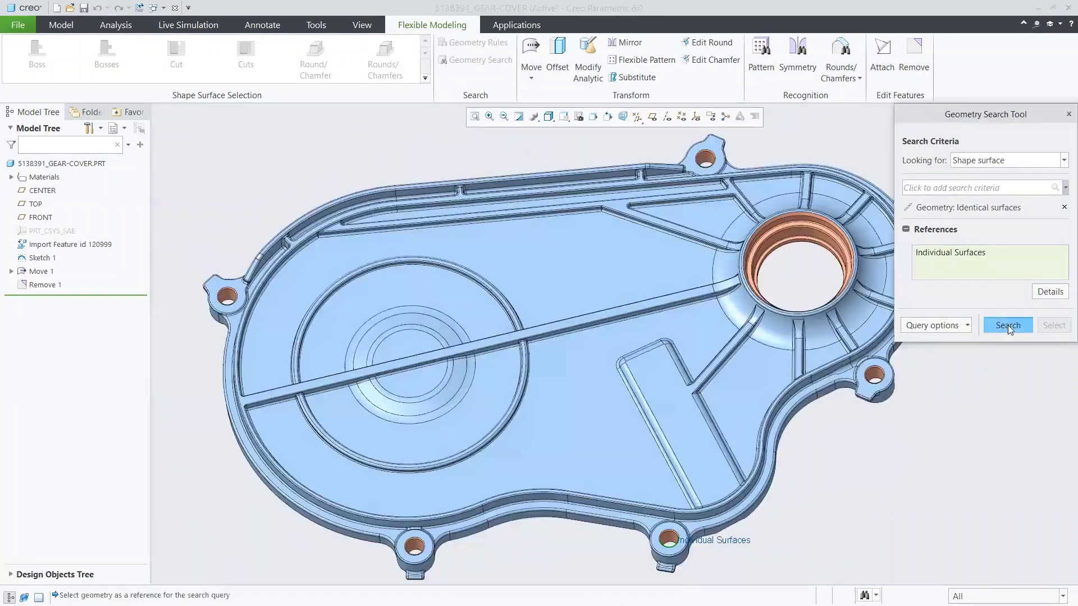
{"action": "left_click", "coordinate": [1053, 408]}
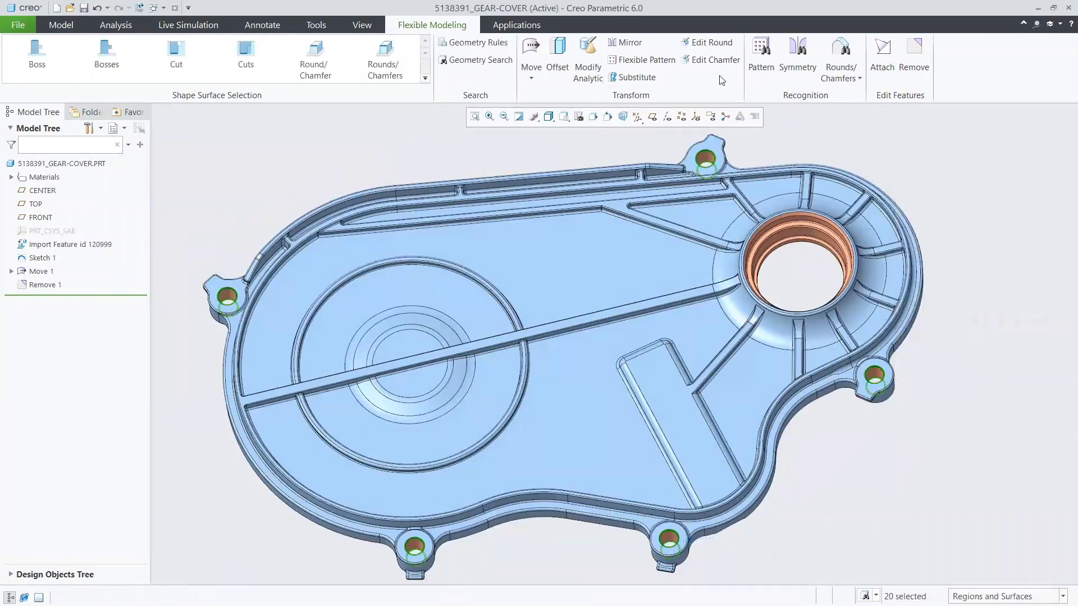
Step: Edit the selected bolt-hole chamfers to a D x D distance of 1.00
{"action": "left_click", "coordinate": [709, 60]}
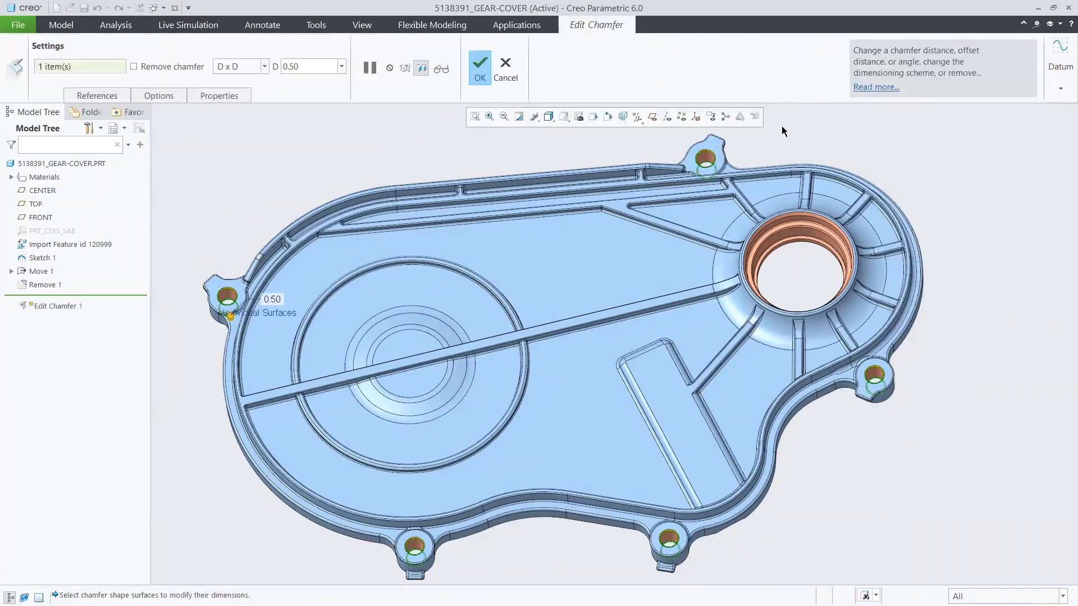
{"action": "left_click", "coordinate": [320, 66]}
{"action": "type", "text": "1."}
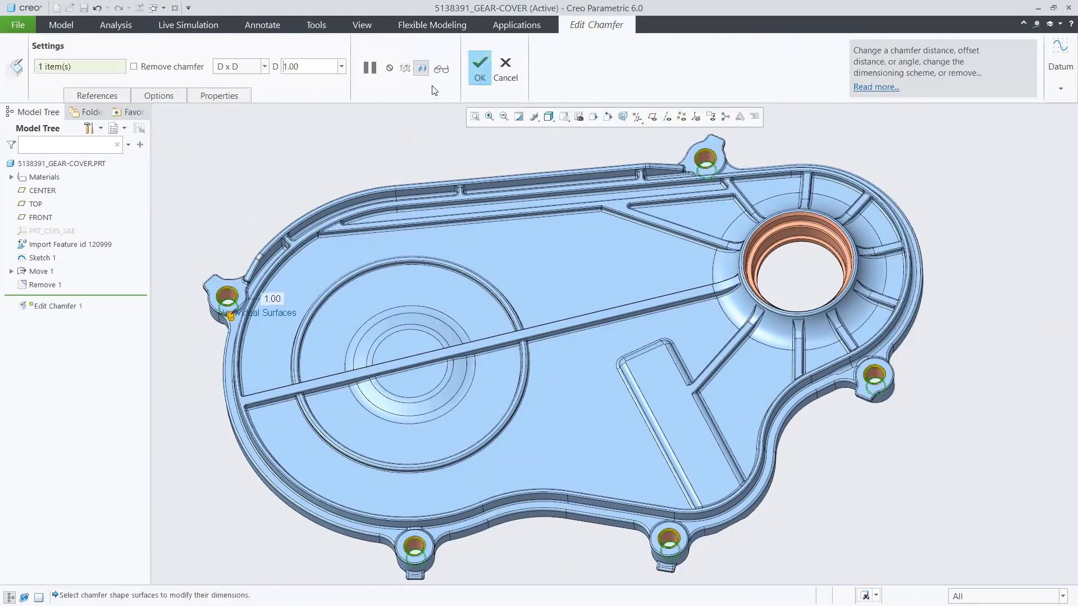
{"action": "left_click", "coordinate": [479, 76]}
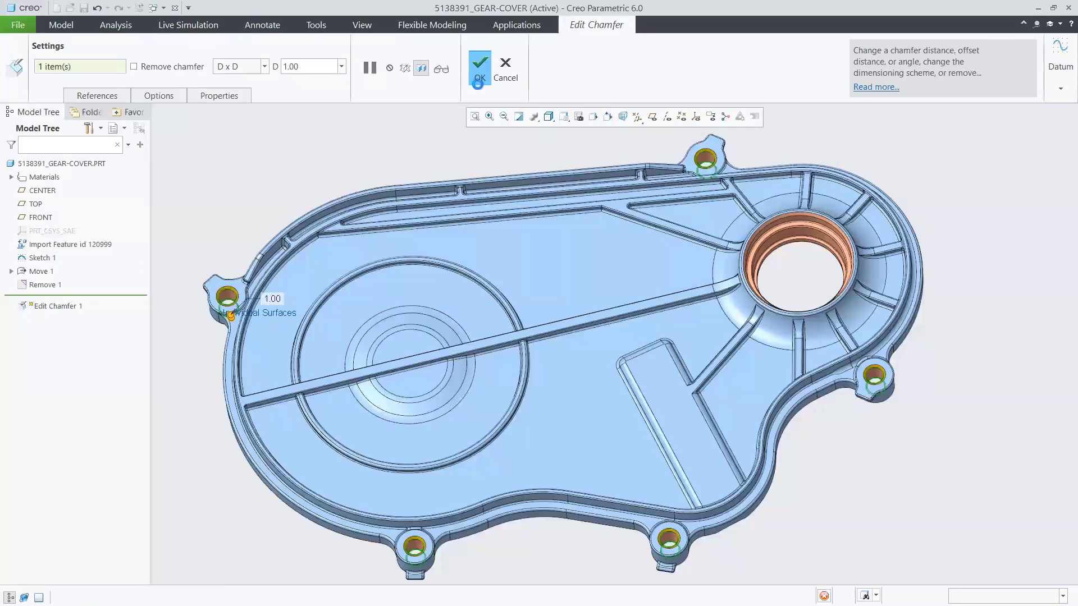
{"action": "left_click", "coordinate": [431, 150]}
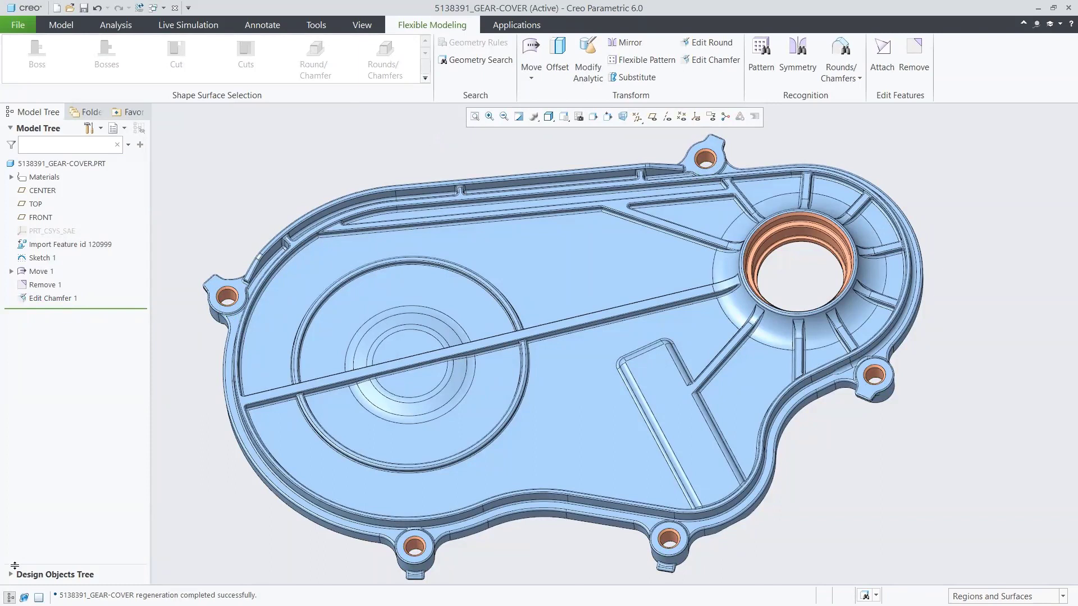
Step: Examine the chamfers listed among the design objects by selecting CHAMFER 1 through CHAMFER 10, then collapse the list
{"action": "left_click", "coordinate": [12, 575]}
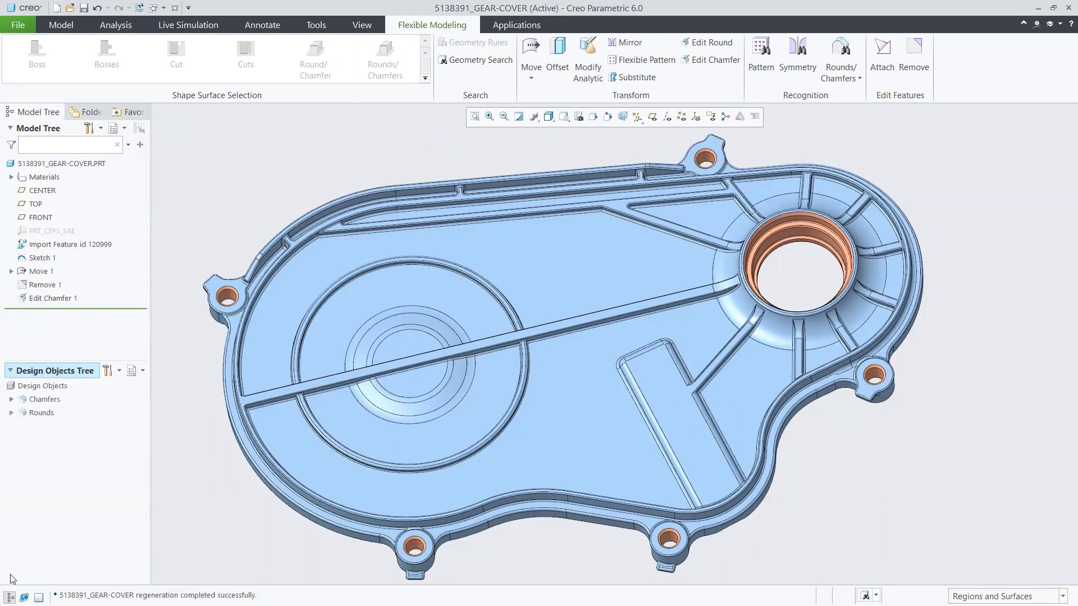
{"action": "left_click", "coordinate": [12, 399]}
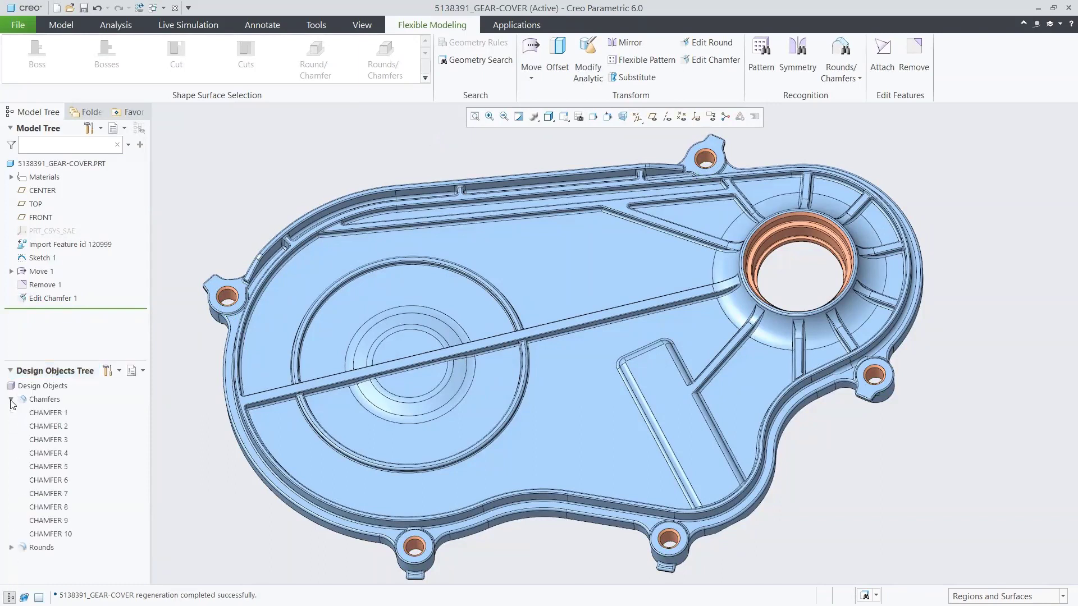
{"action": "left_click", "coordinate": [39, 414]}
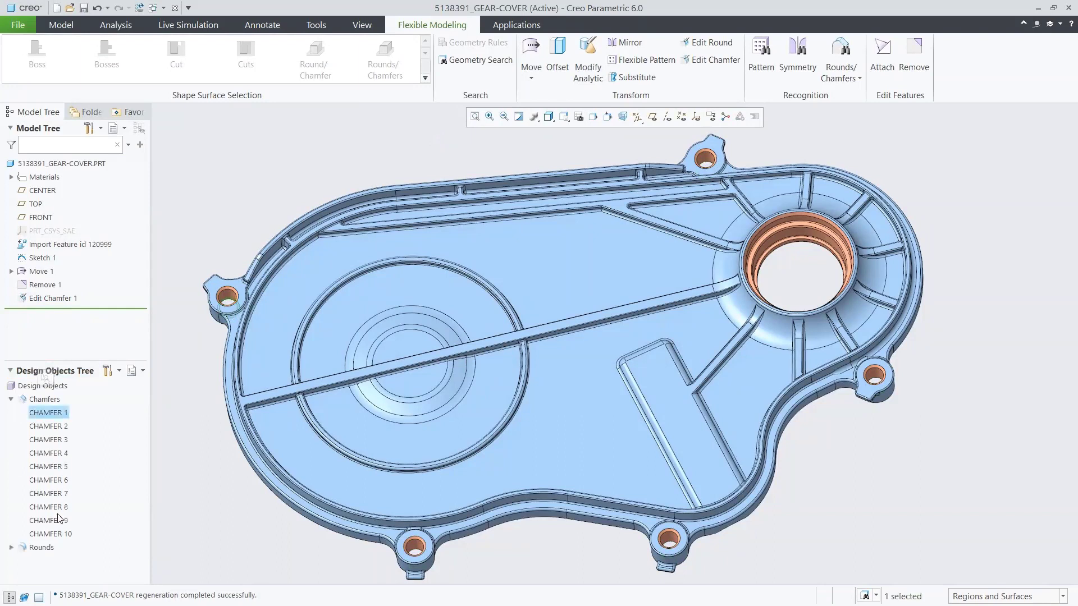
{"action": "left_click", "coordinate": [56, 535], "text": "shift"}
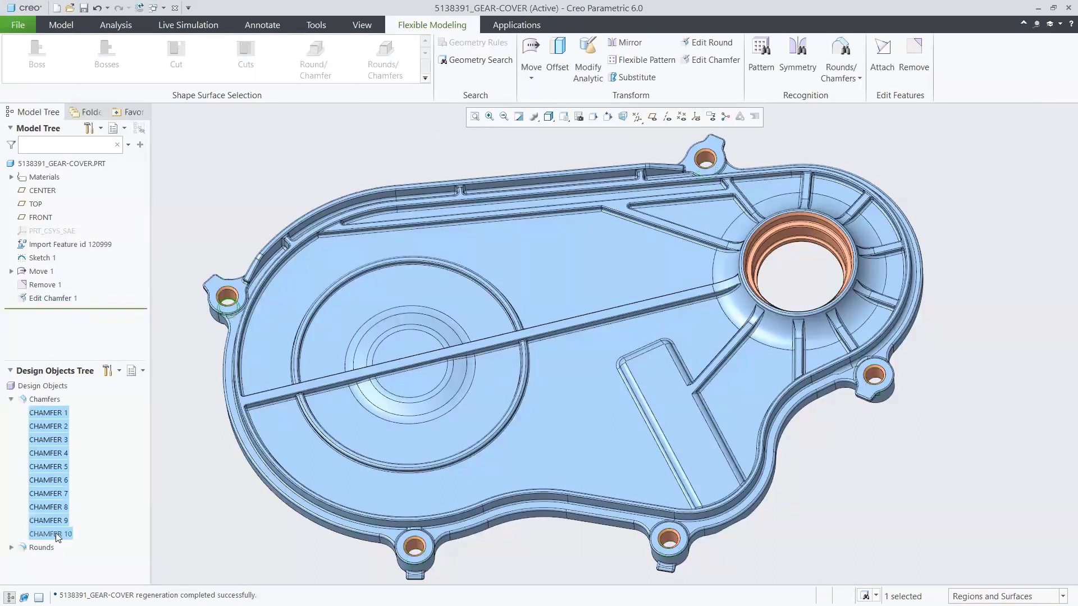
{"action": "left_click", "coordinate": [180, 500]}
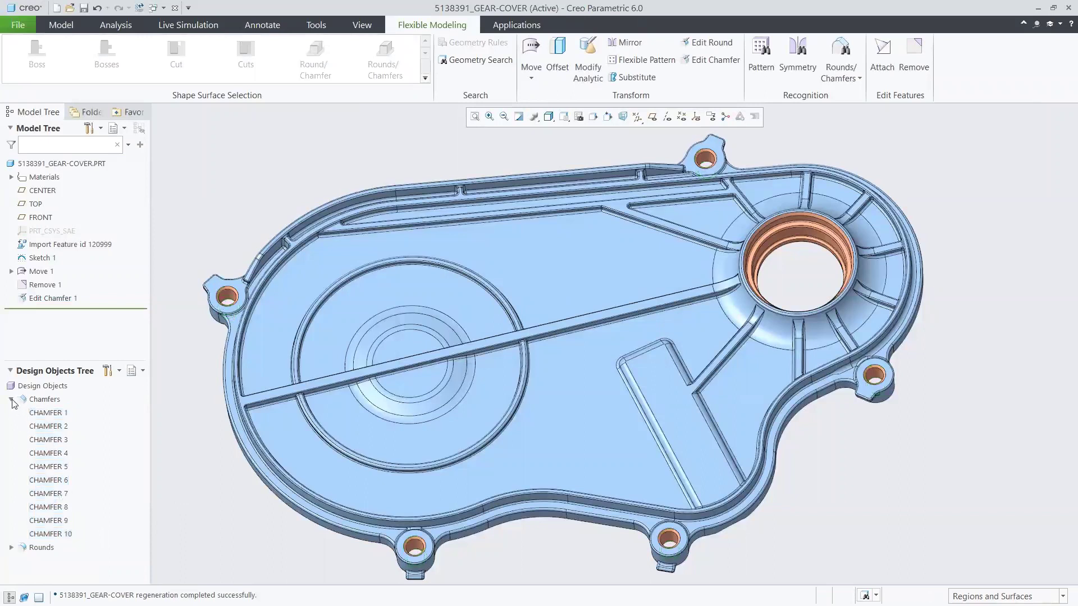
{"action": "left_click", "coordinate": [12, 399]}
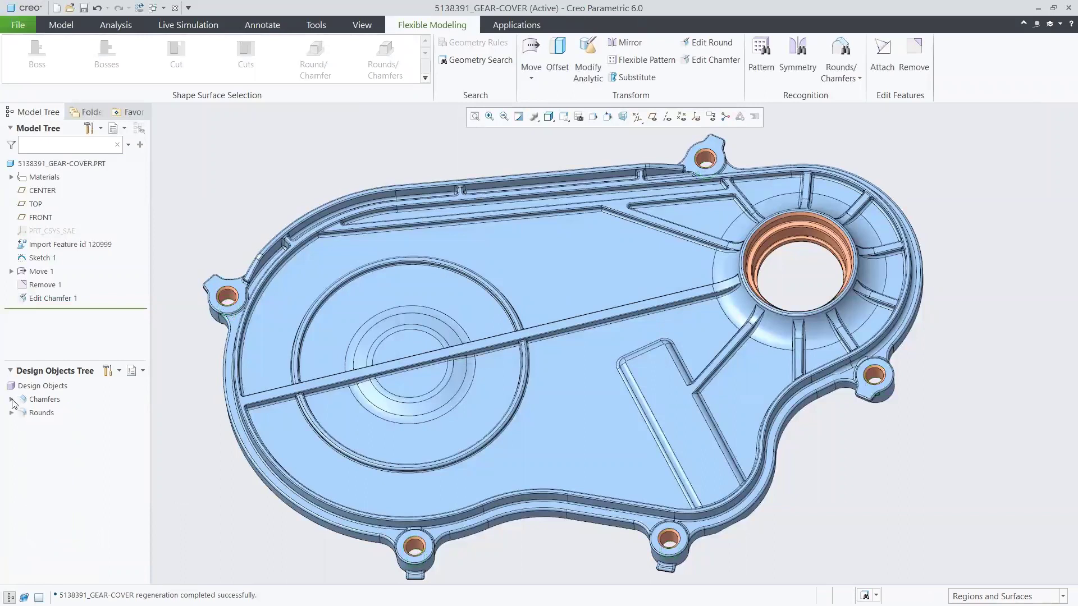
{"action": "left_click", "coordinate": [10, 371]}
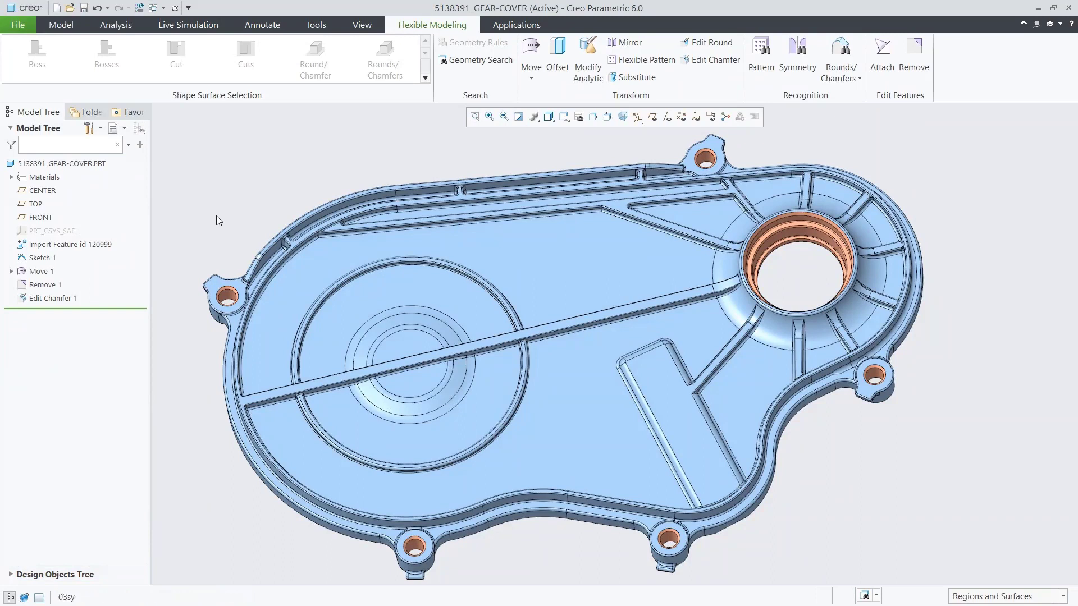
Step: Create an identical symmetry recognition from the top surfaces of the two ring-rib halves on either side of the long straight rib
{"action": "scroll", "coordinate": [217, 216], "scroll_direction": "up", "scroll_amount": 5}
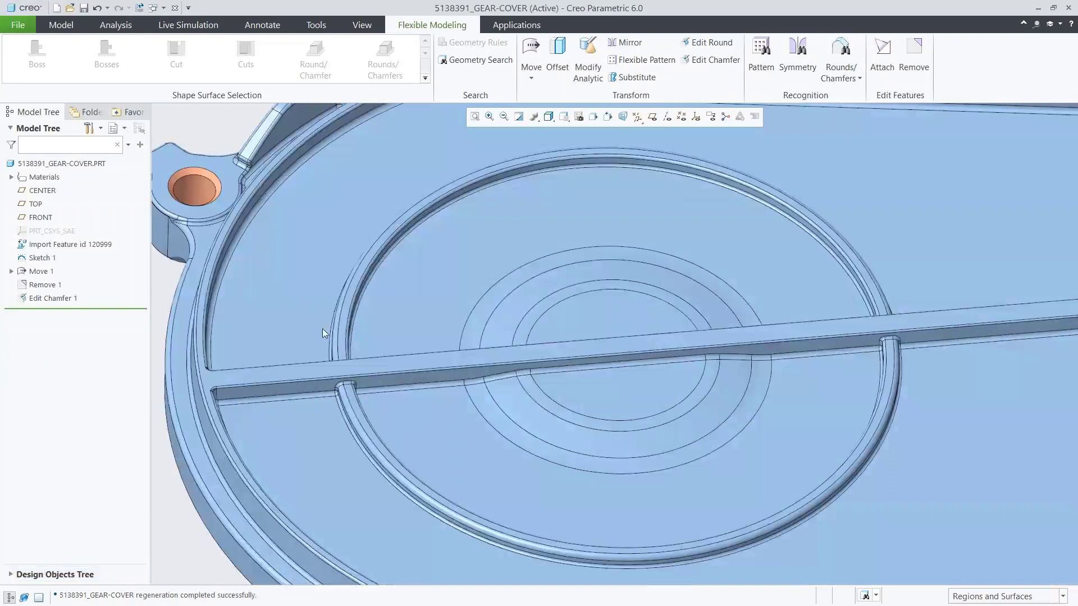
{"action": "left_click", "coordinate": [349, 393]}
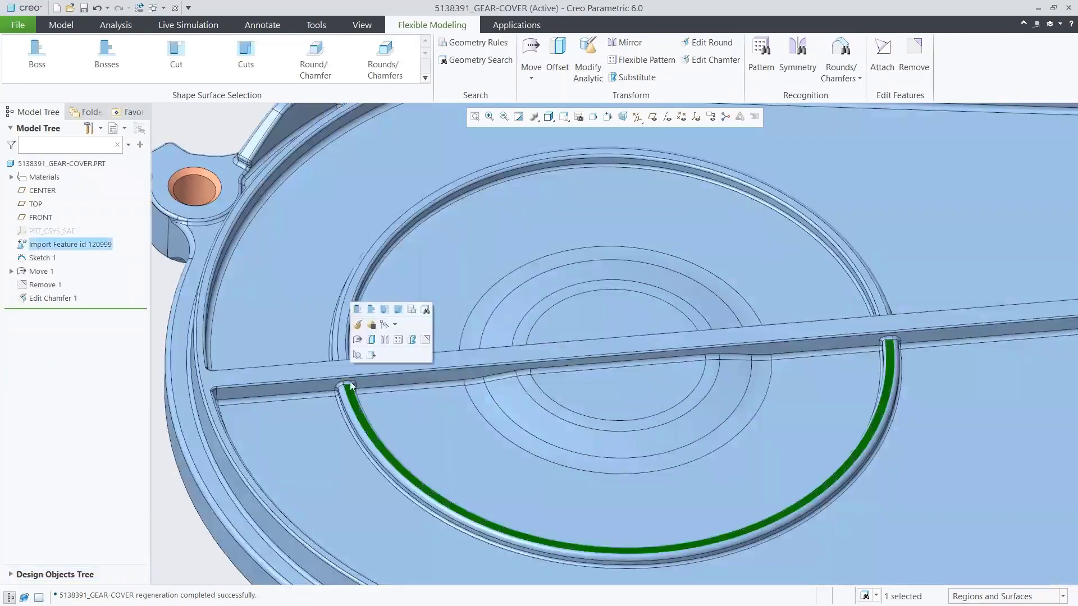
{"action": "left_click", "coordinate": [343, 337], "text": "ctrl"}
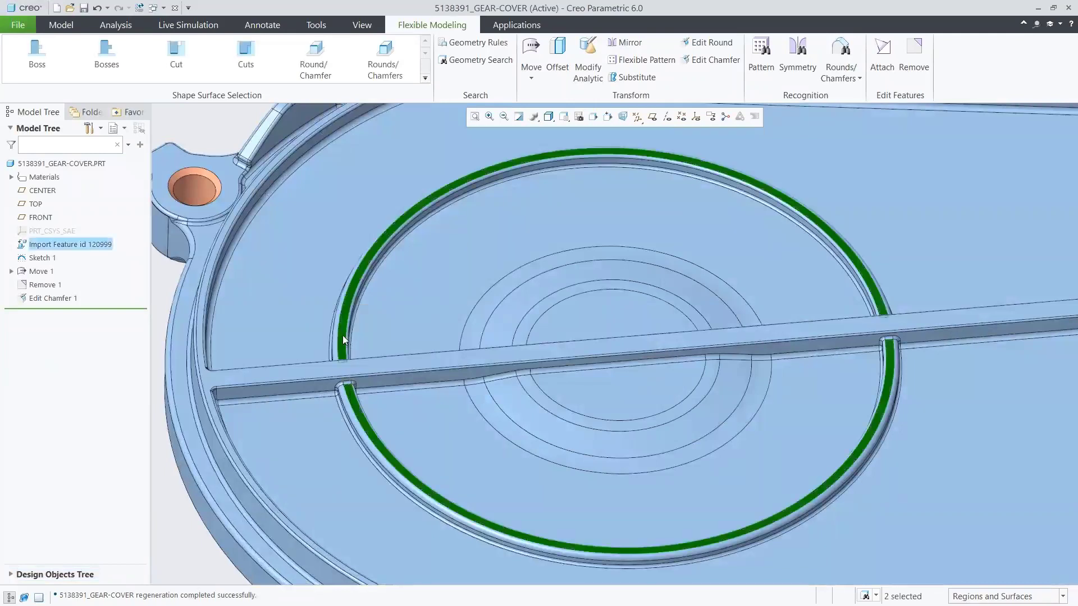
{"action": "left_click", "coordinate": [798, 54]}
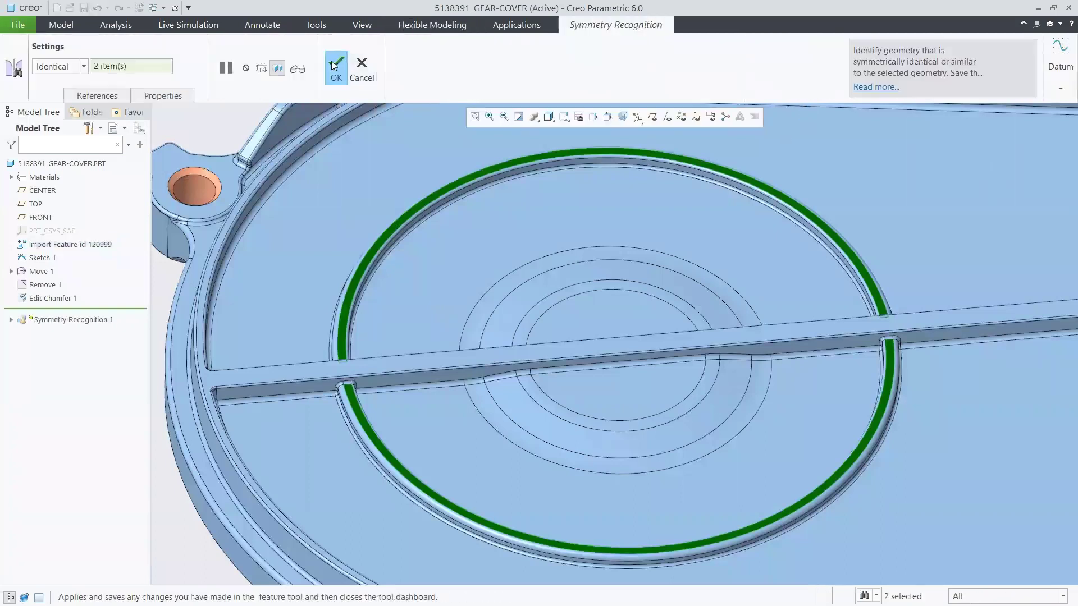
{"action": "left_click", "coordinate": [333, 66]}
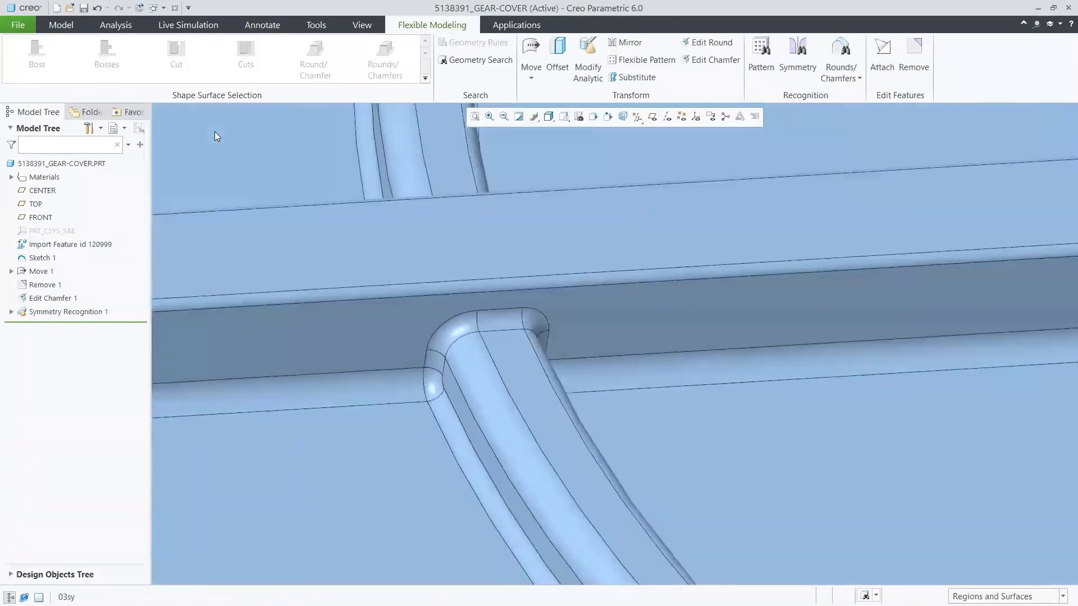
Step: Offset the top and both side surfaces of one ring-rib half by 0.65
{"action": "left_click", "coordinate": [490, 390]}
{"action": "left_click", "coordinate": [567, 382], "text": "ctrl"}
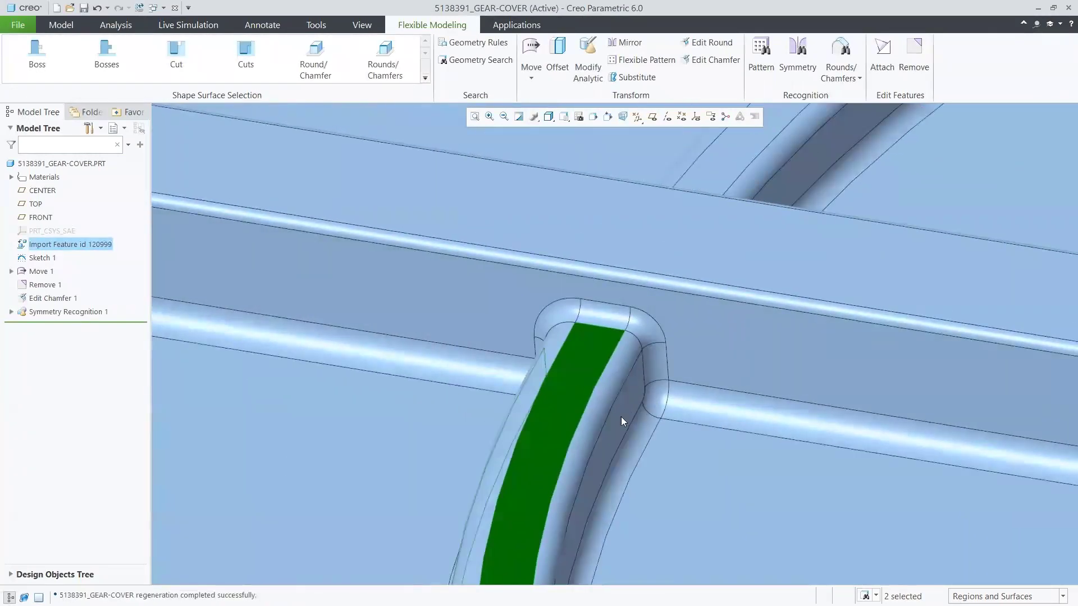
{"action": "left_click", "coordinate": [621, 417], "text": "ctrl"}
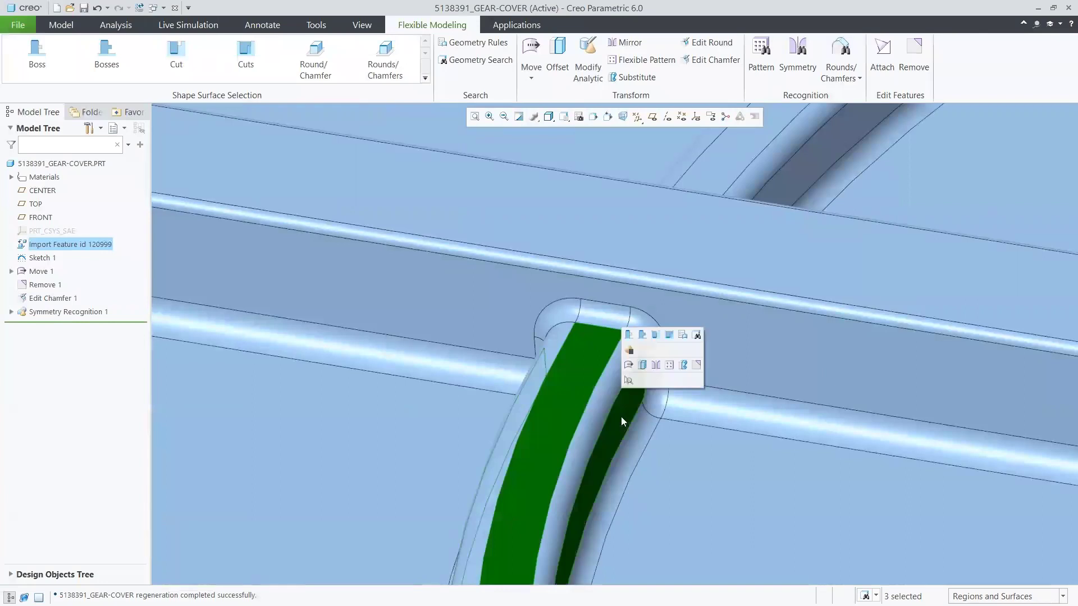
{"action": "left_click", "coordinate": [557, 56]}
{"action": "left_click", "coordinate": [81, 66]}
{"action": "type", "text": "0.65"}
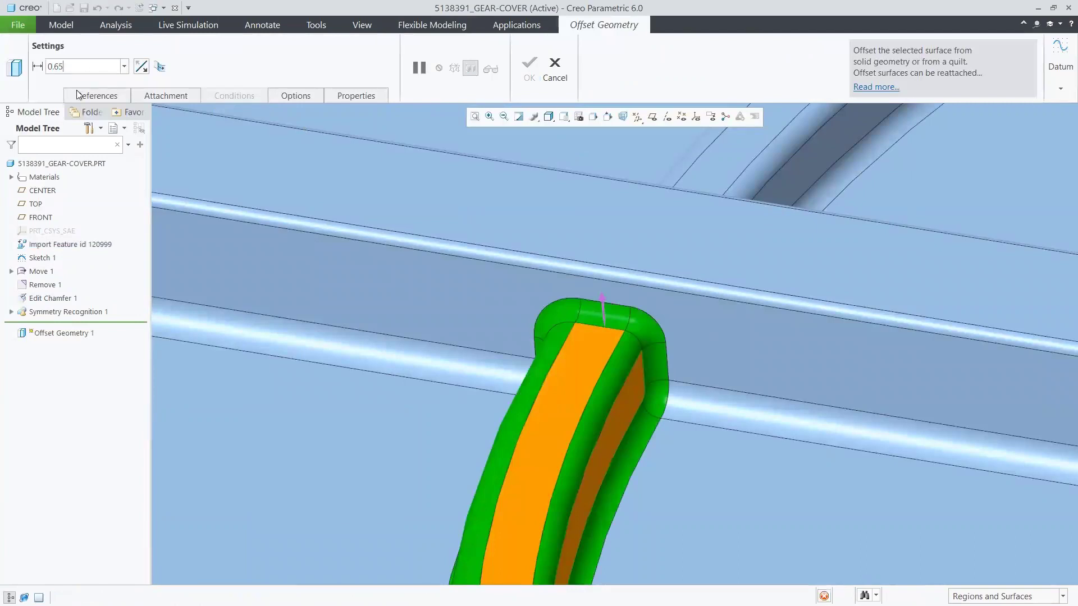
{"action": "key", "text": "Return"}
Step: Enable tangency propagation for the rib offset and hold the round along the rib's left top edge at Constant R2
{"action": "left_click", "coordinate": [161, 68]}
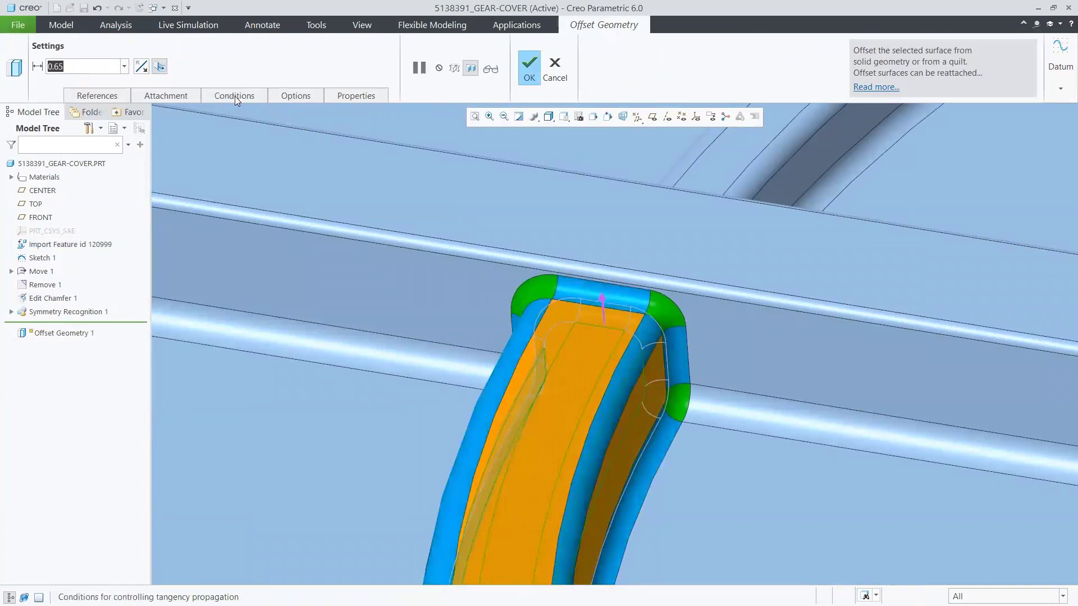
{"action": "left_click", "coordinate": [235, 97]}
{"action": "left_click", "coordinate": [240, 154]}
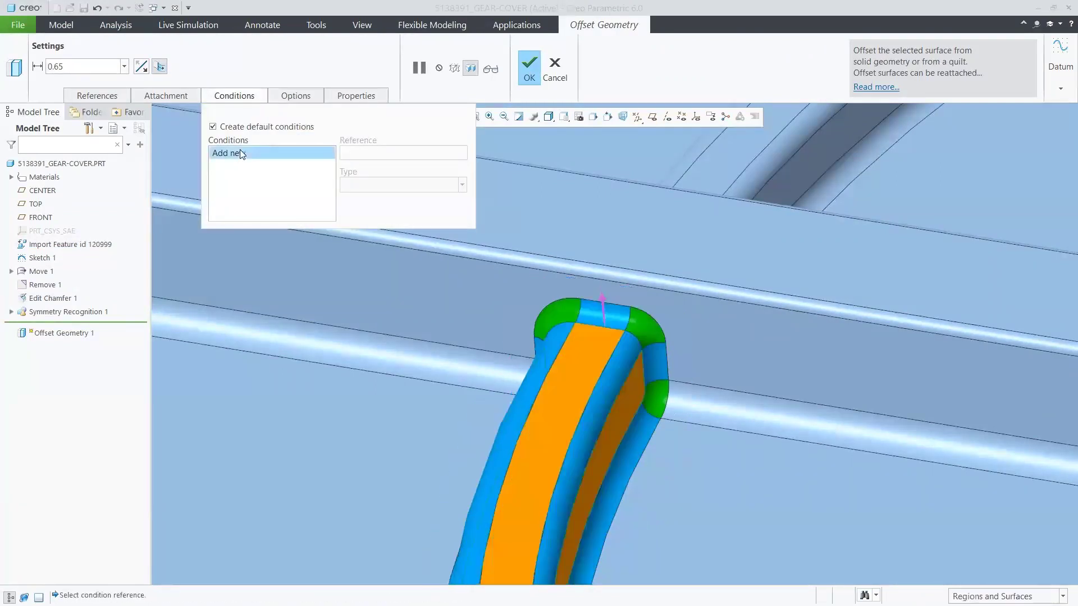
{"action": "left_click", "coordinate": [556, 348]}
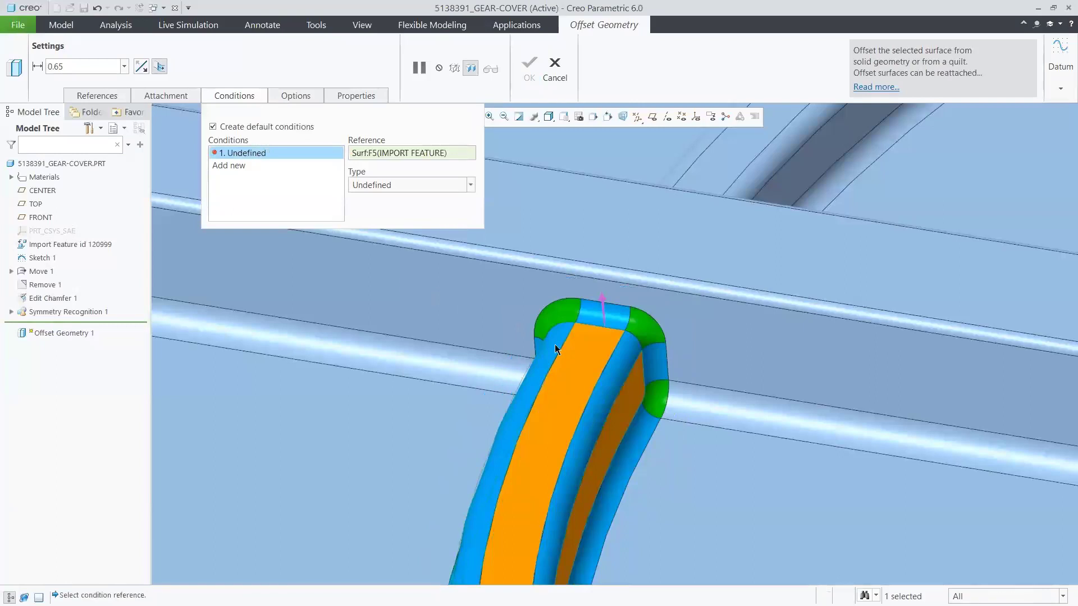
{"action": "left_click", "coordinate": [404, 185]}
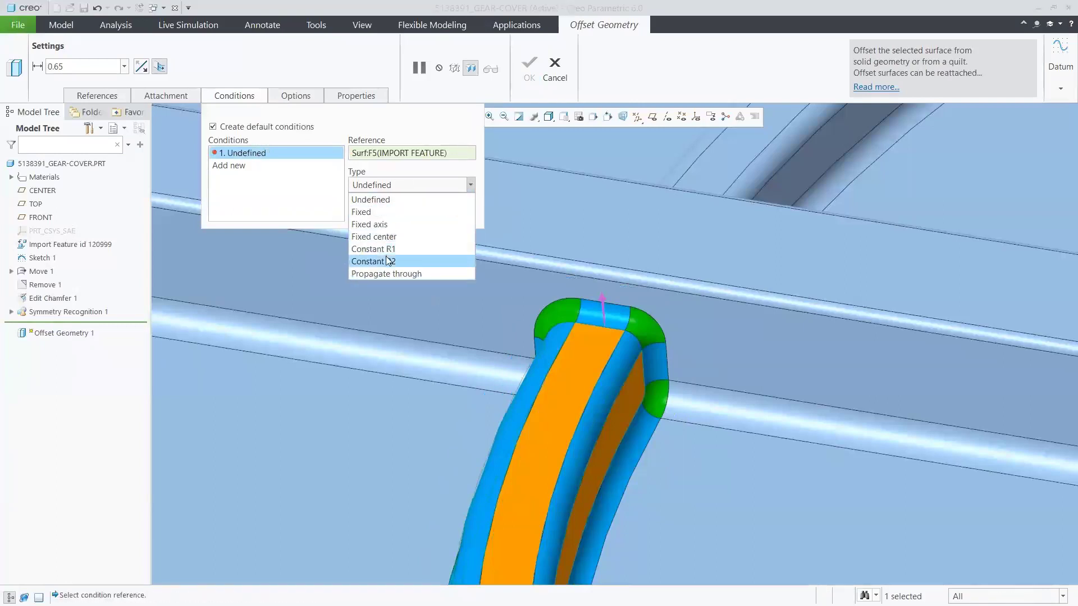
{"action": "left_click", "coordinate": [387, 261]}
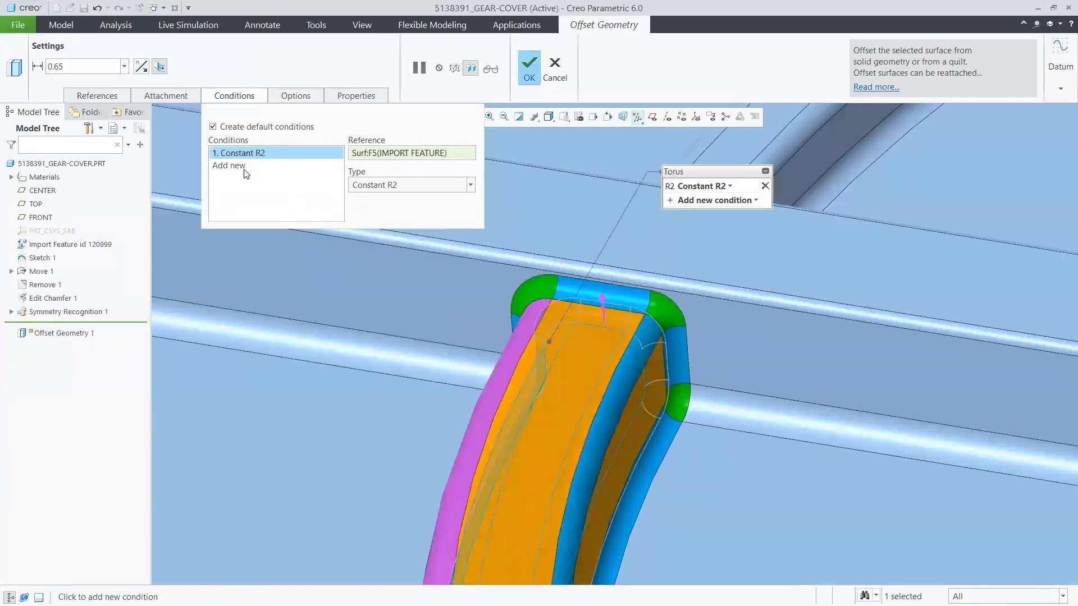
Step: Add a Constant R1 condition for the round along the rib's right top edge
{"action": "left_click", "coordinate": [240, 167]}
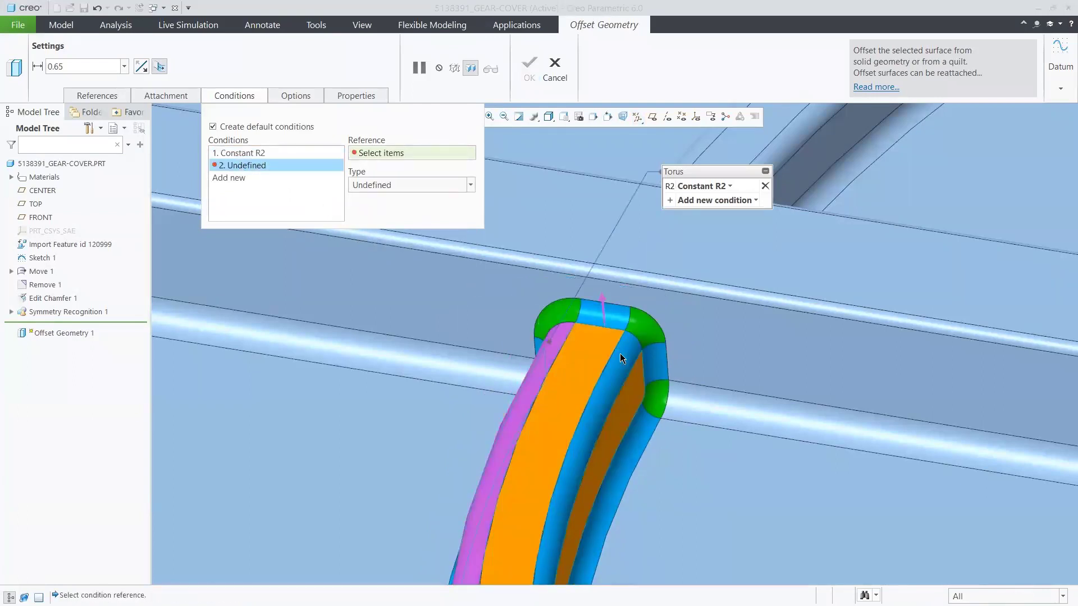
{"action": "left_click", "coordinate": [505, 245]}
{"action": "left_click", "coordinate": [440, 190]}
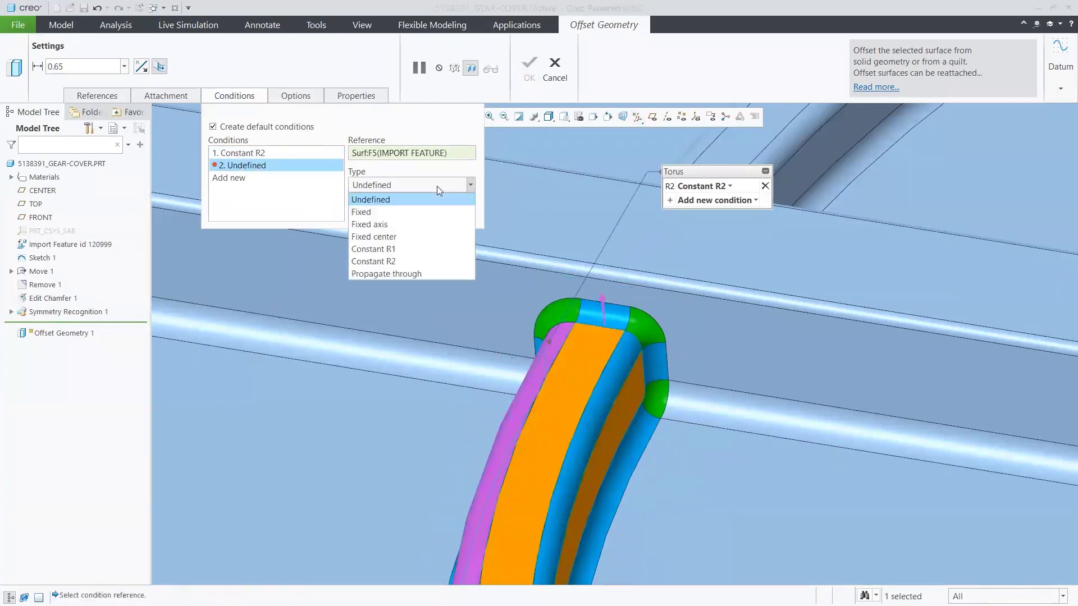
{"action": "left_click", "coordinate": [405, 247]}
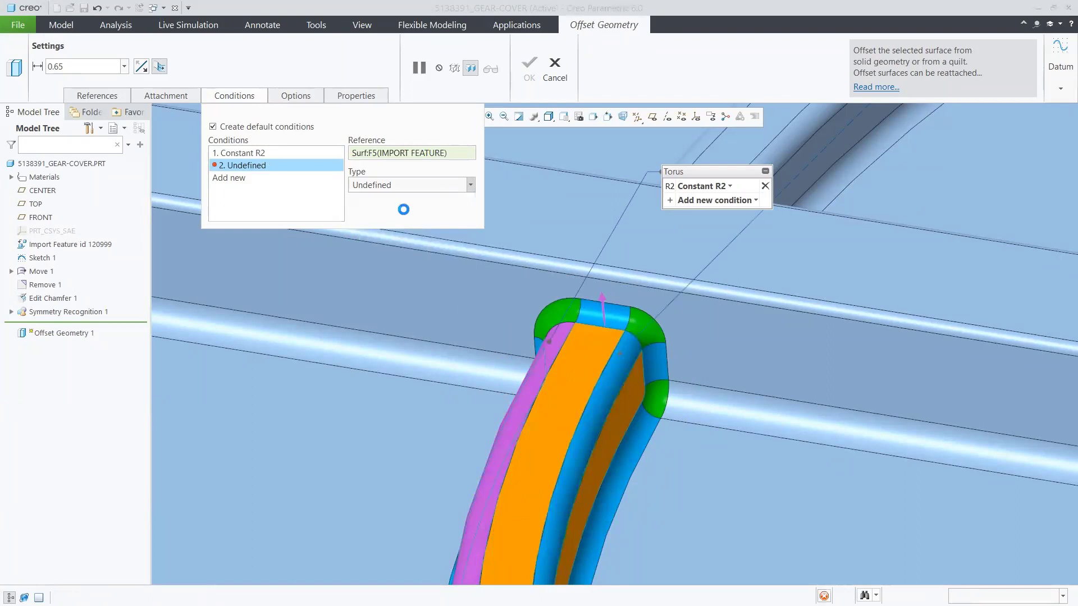
Step: Propagate the rib offset to the other ring half through Symmetry Recognition 1 and complete the feature
{"action": "key", "text": "ctrl+d"}
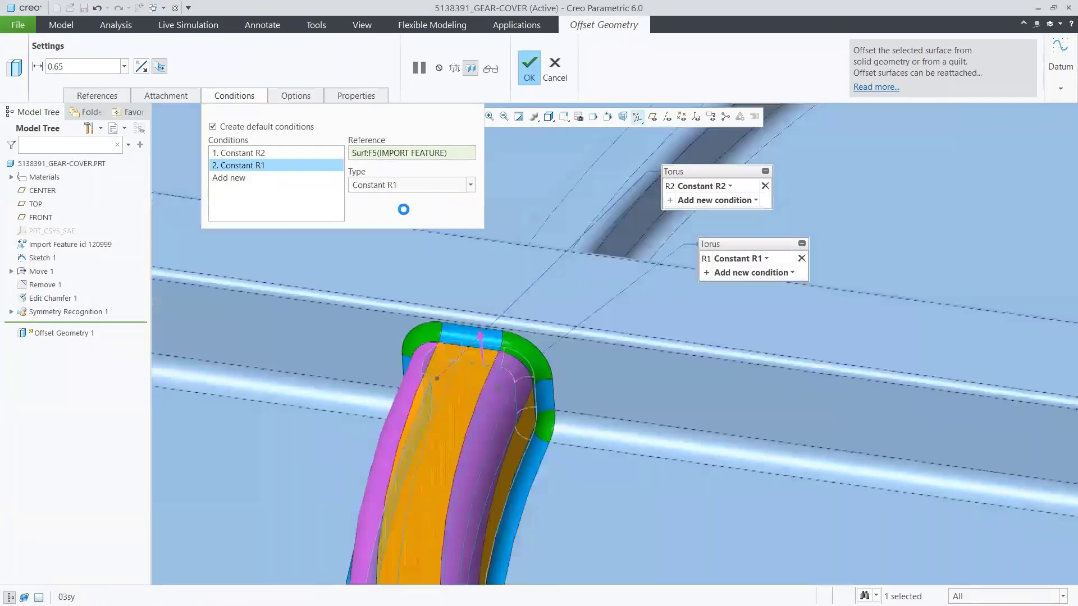
{"action": "left_click", "coordinate": [293, 97]}
{"action": "left_click", "coordinate": [321, 158]}
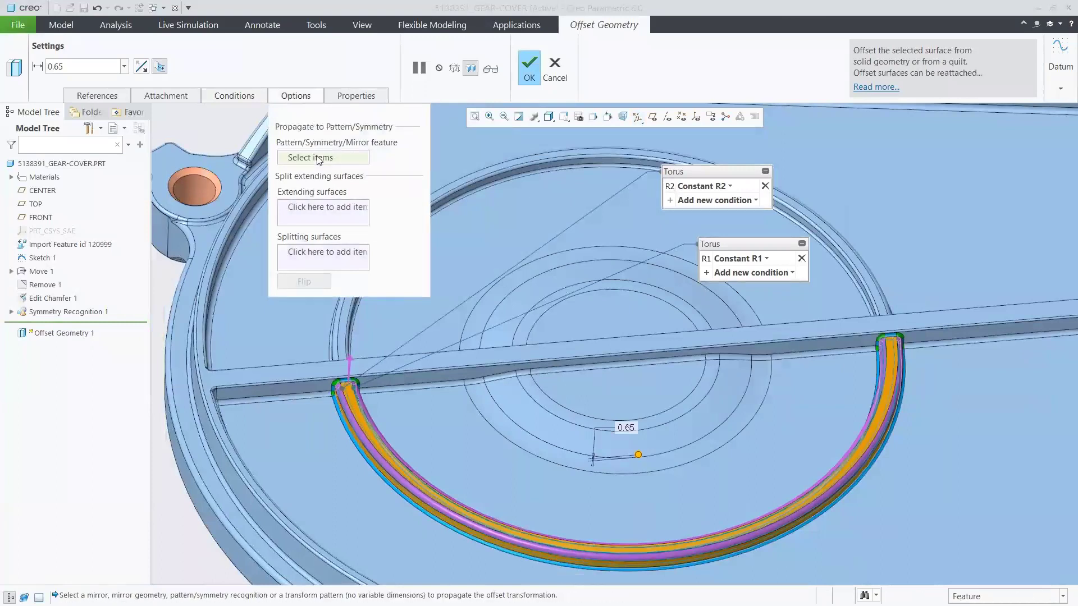
{"action": "left_click", "coordinate": [83, 312]}
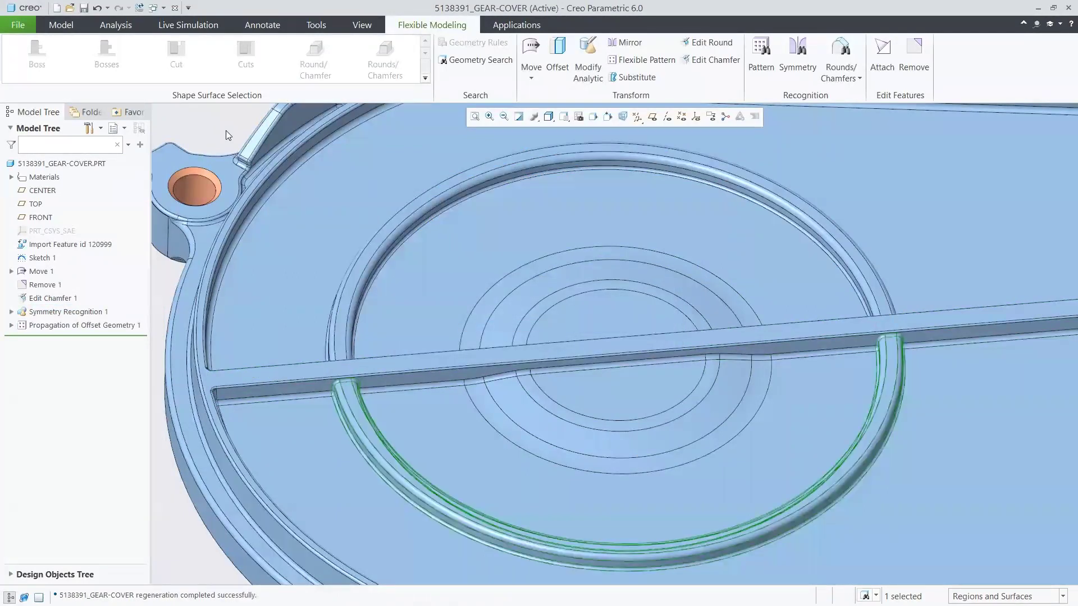
{"action": "left_click", "coordinate": [227, 134]}
{"action": "key", "text": "ctrl+d"}
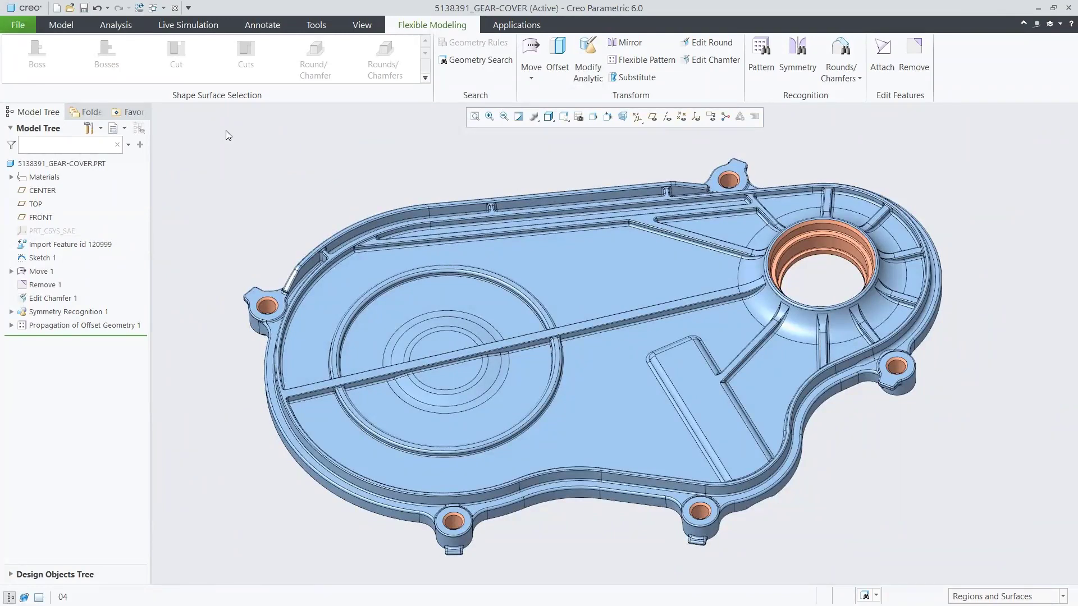
Step: Start a fill-type Flexible Pattern of the small ribbed boss on the cover's other face, bounded by the circular Sketch 1
{"action": "key", "text": "ctrl+g"}
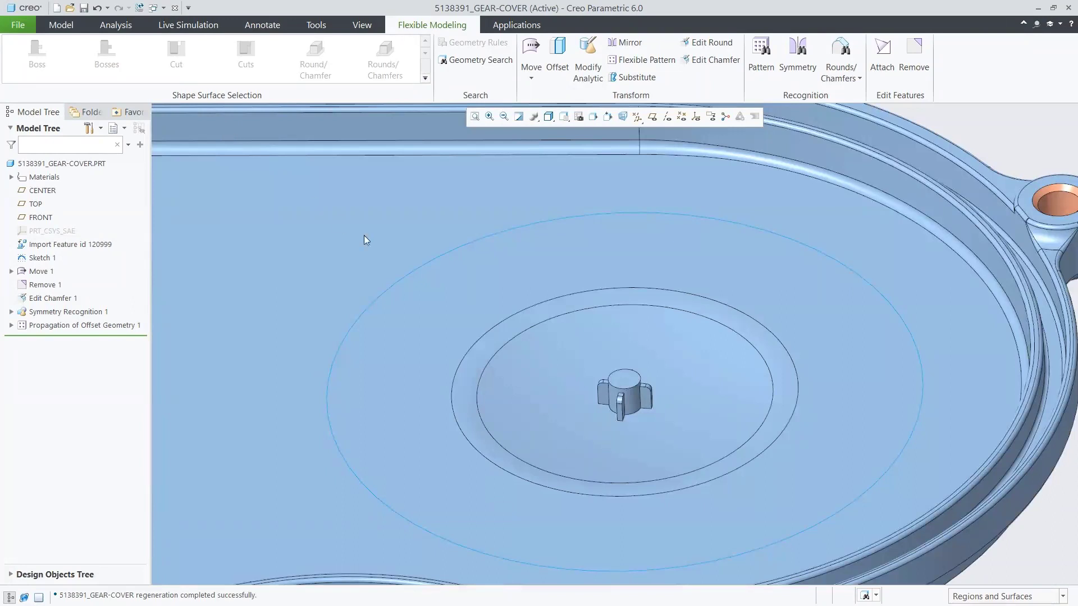
{"action": "left_click", "coordinate": [620, 379]}
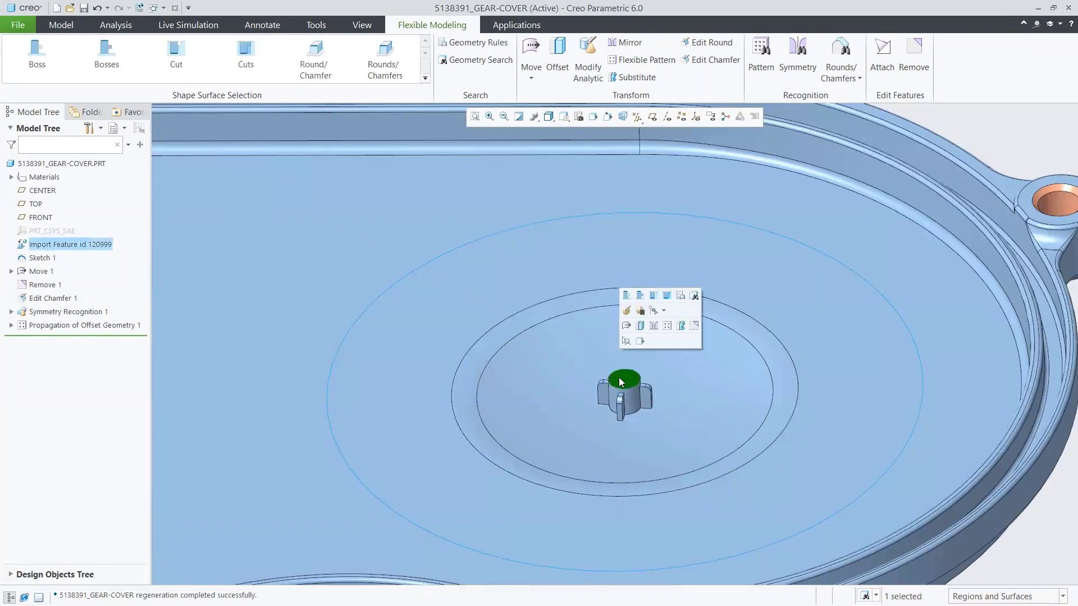
{"action": "left_click", "coordinate": [106, 54]}
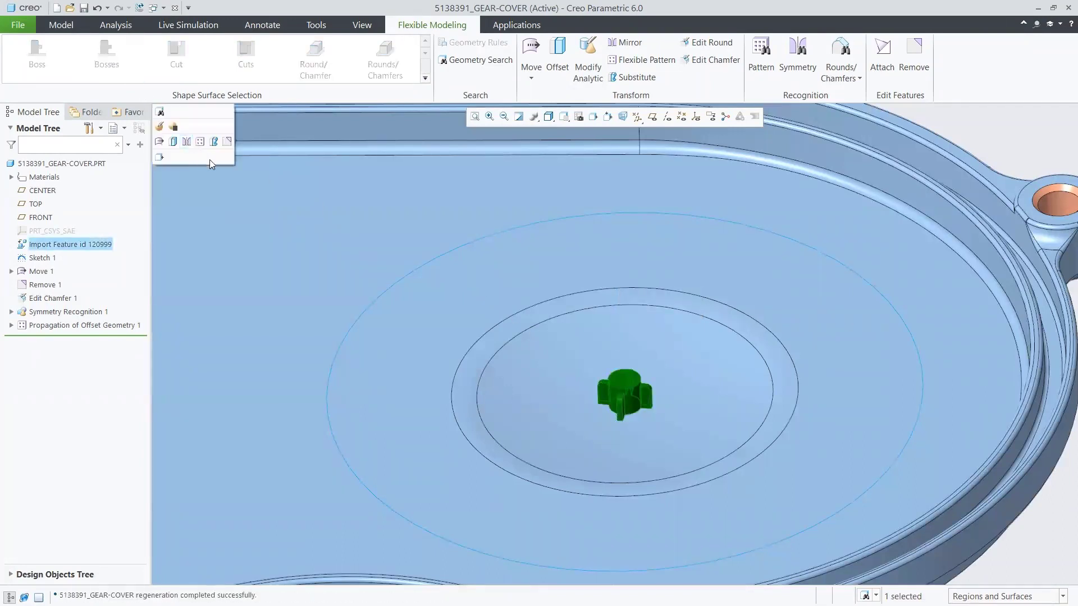
{"action": "left_click", "coordinate": [622, 61]}
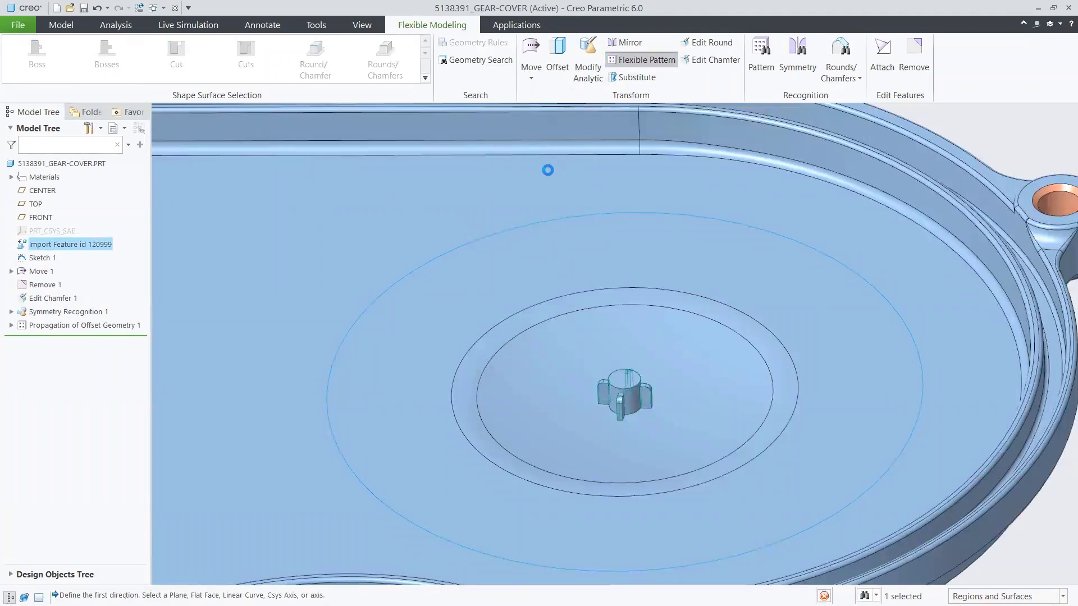
{"action": "left_click", "coordinate": [103, 58]}
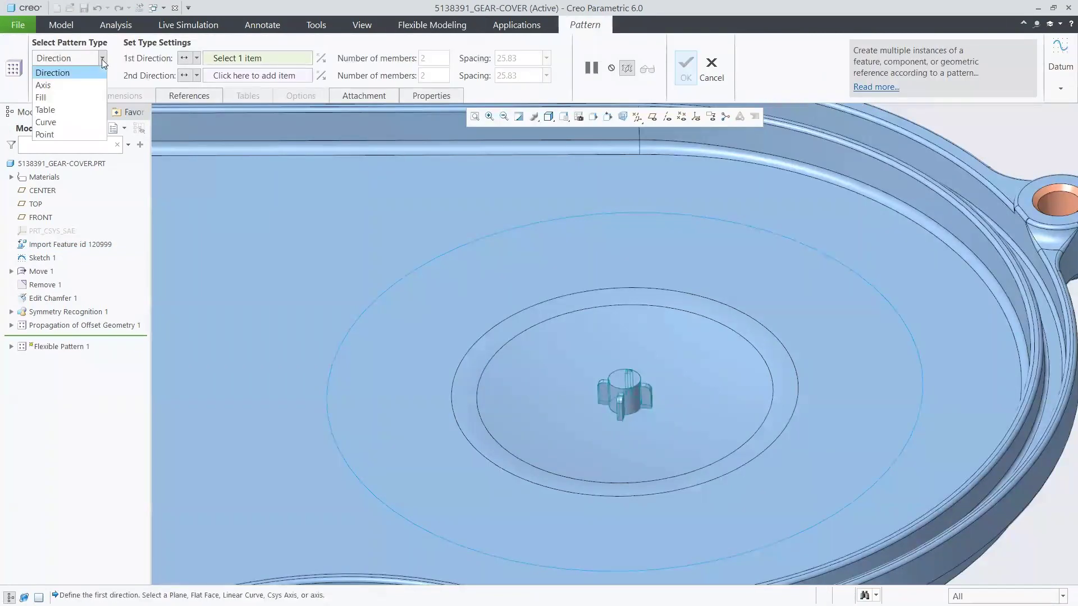
{"action": "left_click", "coordinate": [74, 100]}
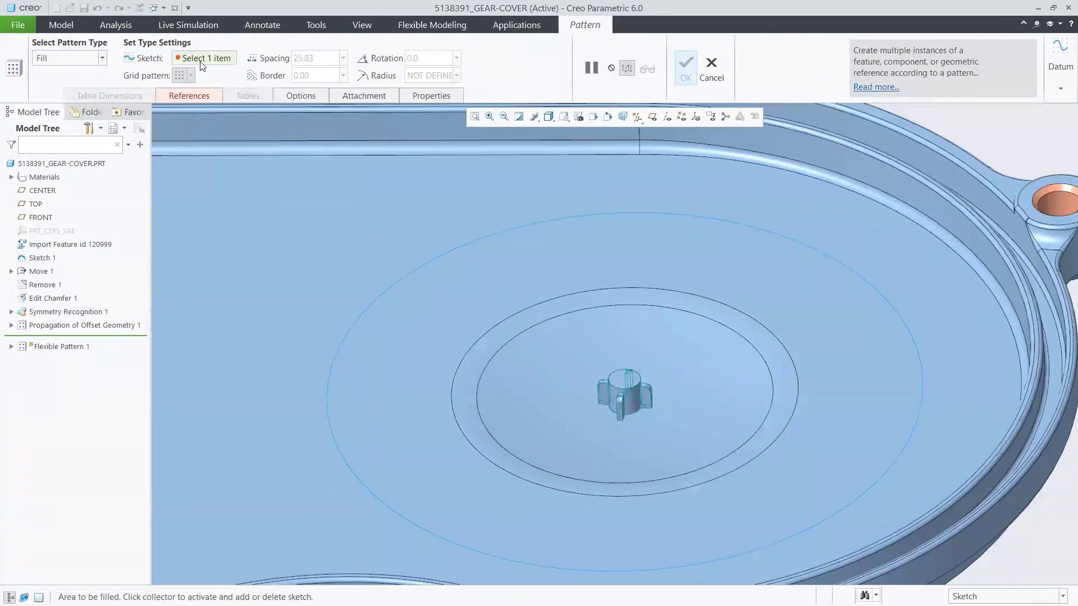
{"action": "left_click", "coordinate": [480, 242]}
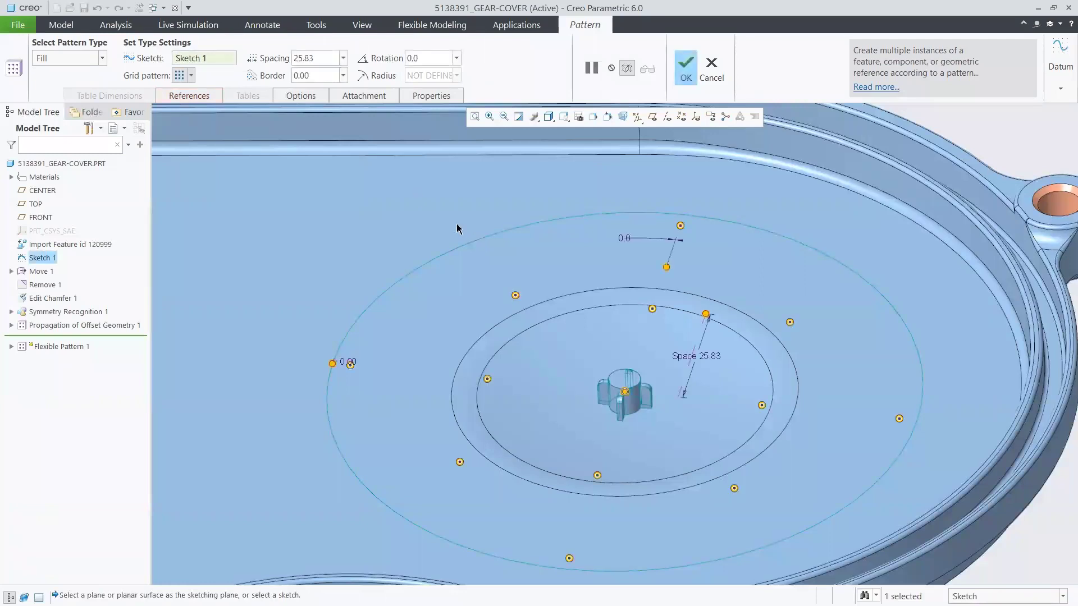
Step: Arrange the boss pattern on a circular grid with 30 spacing and a radius of 25, and create it
{"action": "left_click", "coordinate": [192, 75]}
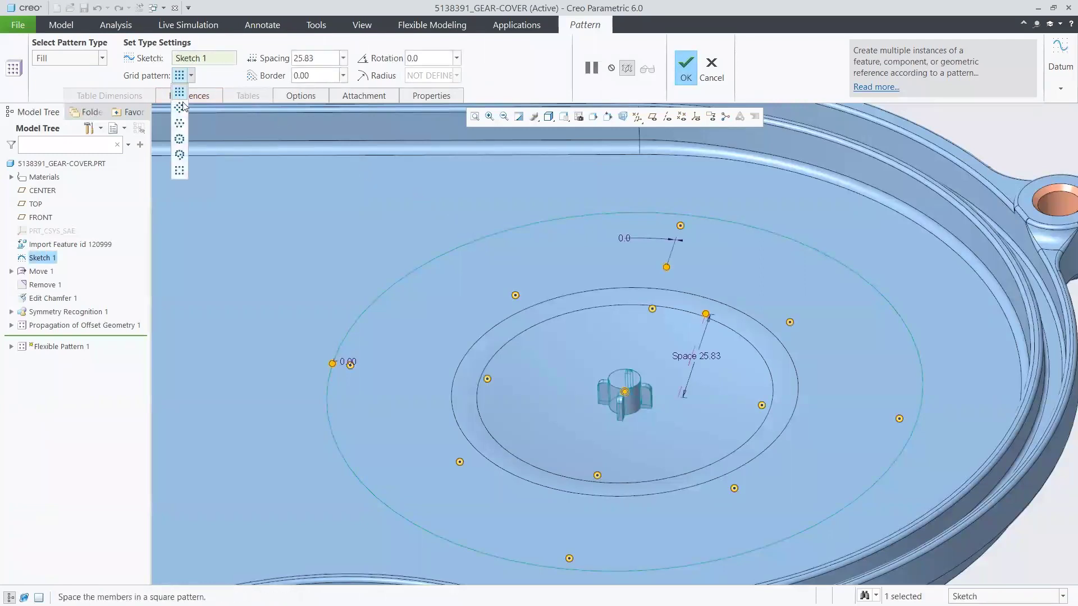
{"action": "left_click", "coordinate": [180, 140]}
{"action": "double_click", "coordinate": [317, 59]}
{"action": "type", "text": "30"}
{"action": "key", "text": "Return"}
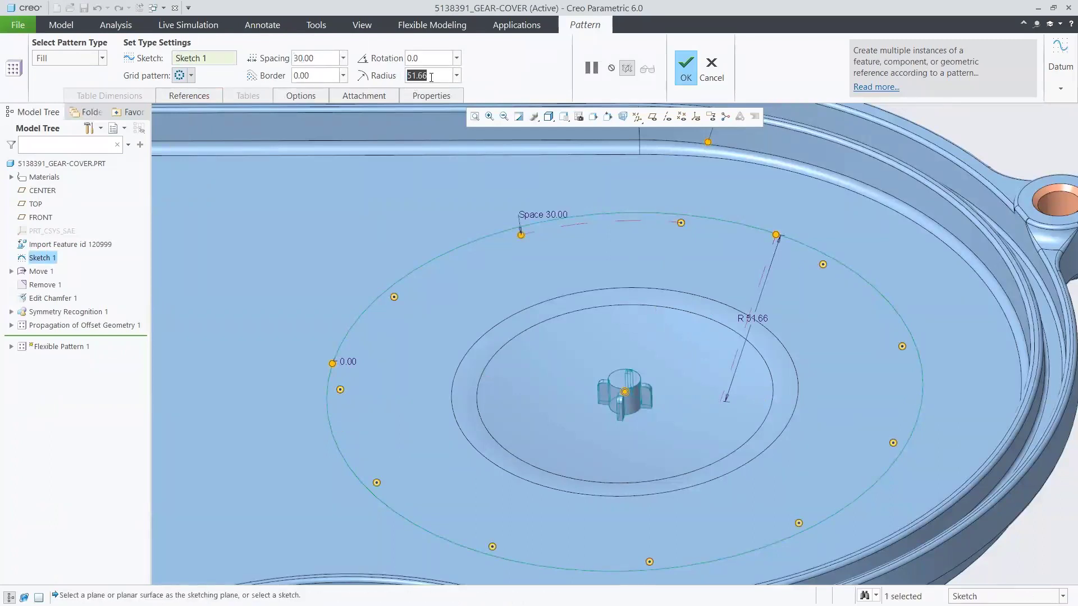
{"action": "double_click", "coordinate": [430, 76]}
{"action": "type", "text": "25"}
{"action": "key", "text": "Return"}
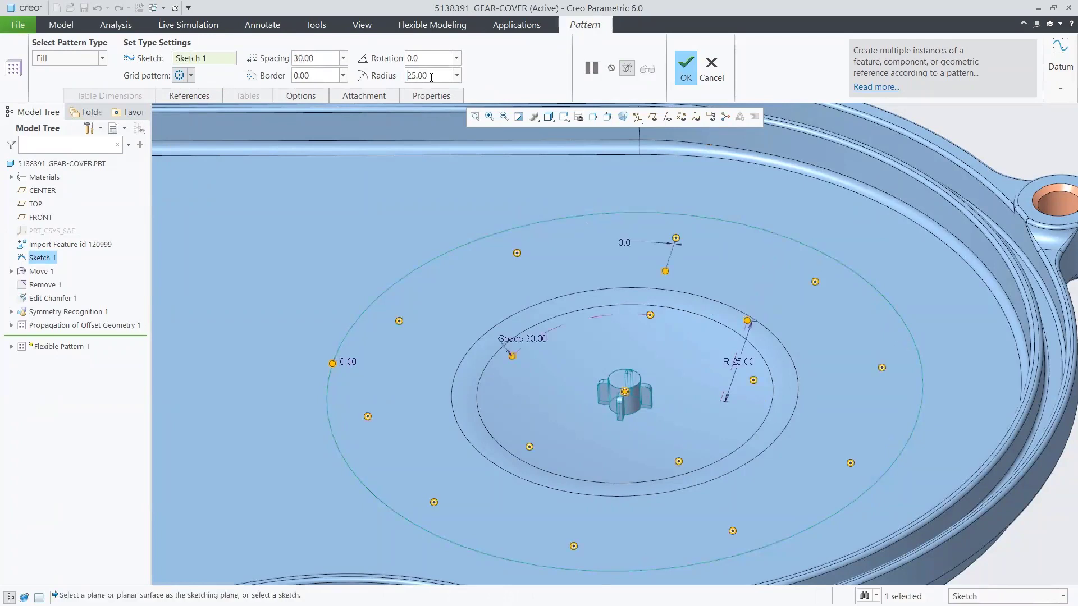
{"action": "left_click", "coordinate": [686, 70]}
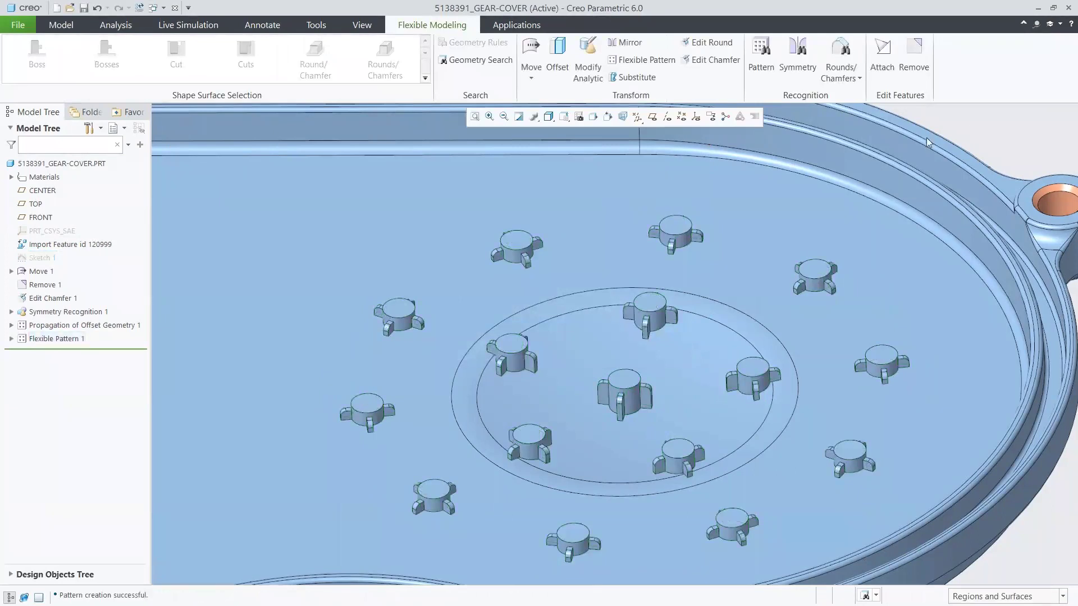
Step: Modify the cylindrical surface of one patterned boss in the outer ring to a radius of 1.5
{"action": "left_click", "coordinate": [589, 53]}
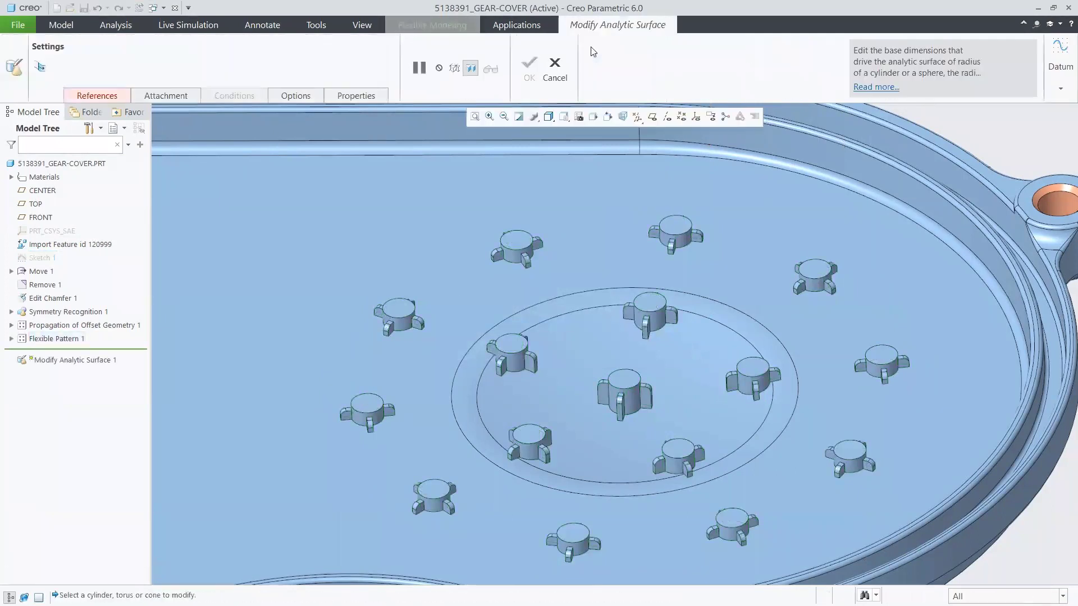
{"action": "left_click", "coordinate": [685, 241]}
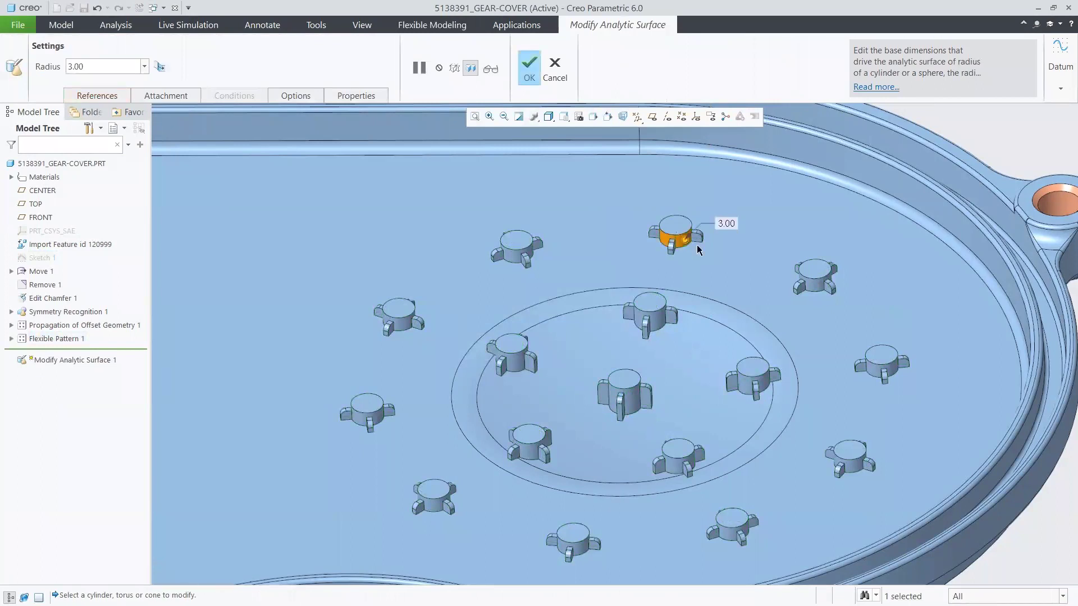
{"action": "type", "text": "1.5"}
{"action": "key", "text": "Return"}
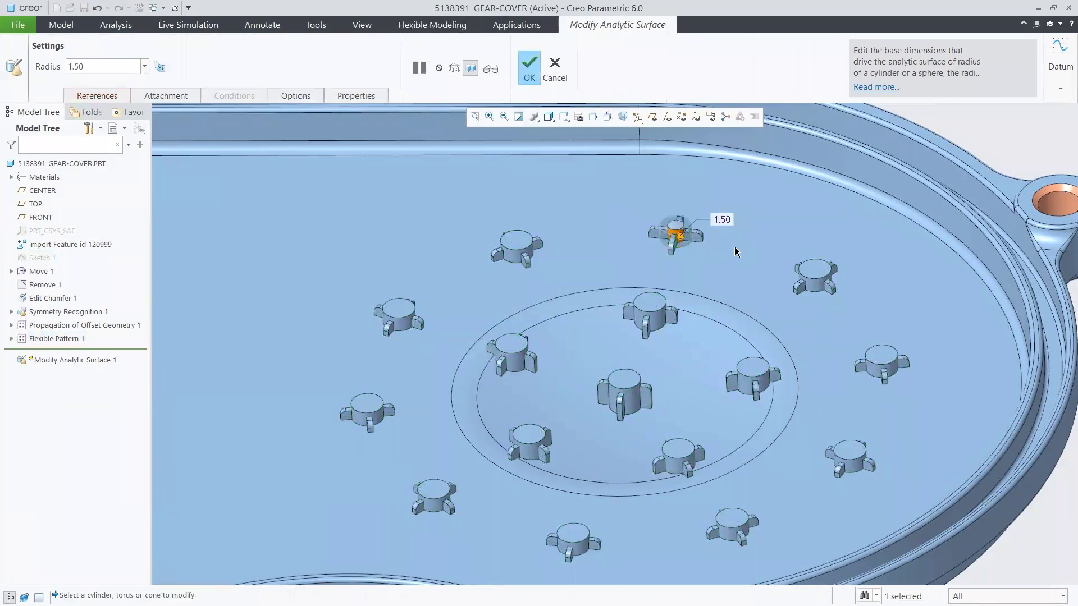
Step: Propagate the boss radius change to all members of Flexible Pattern 1 and complete the feature
{"action": "left_click", "coordinate": [295, 96]}
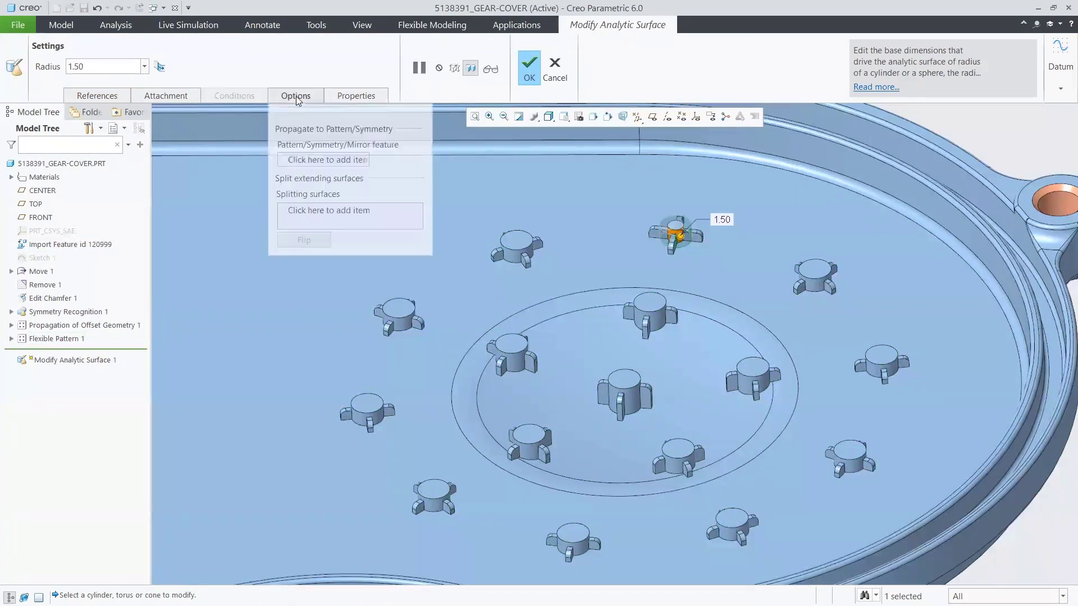
{"action": "left_click", "coordinate": [59, 339]}
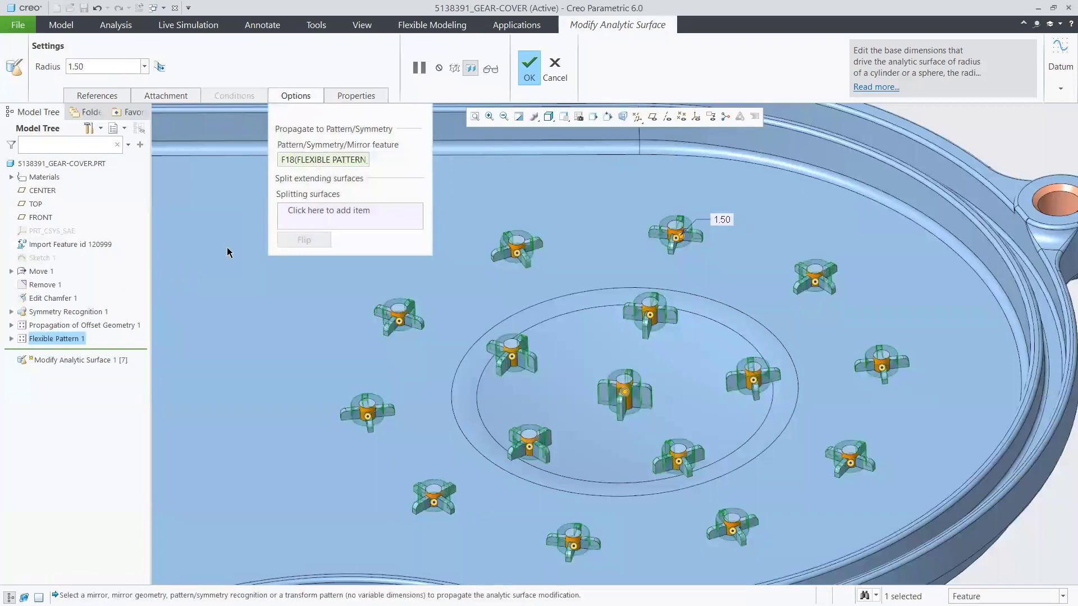
{"action": "left_click", "coordinate": [530, 63]}
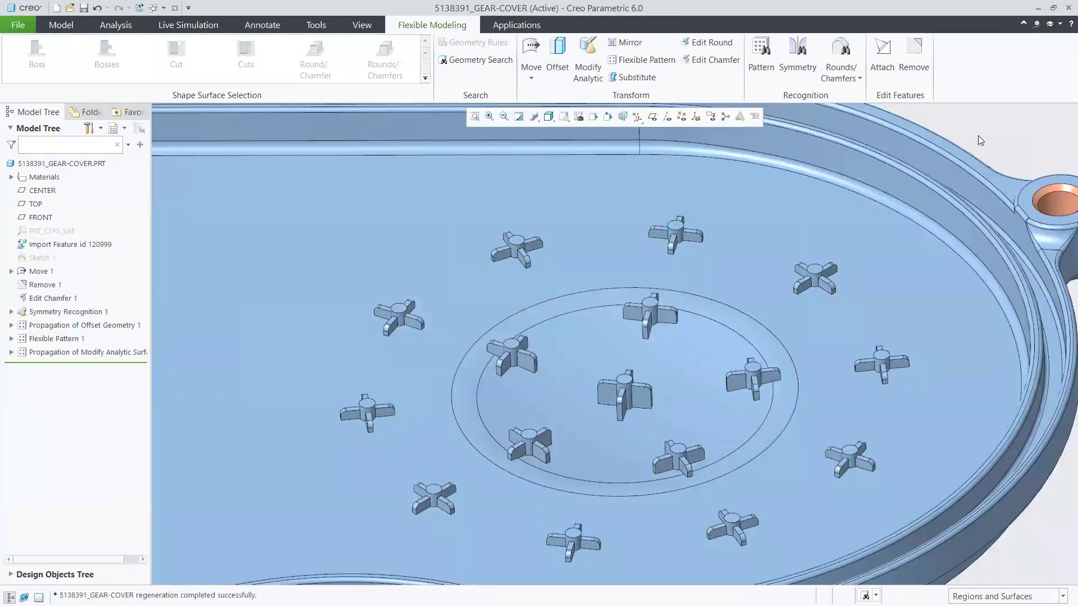
{"action": "key", "text": "ctrl+d"}
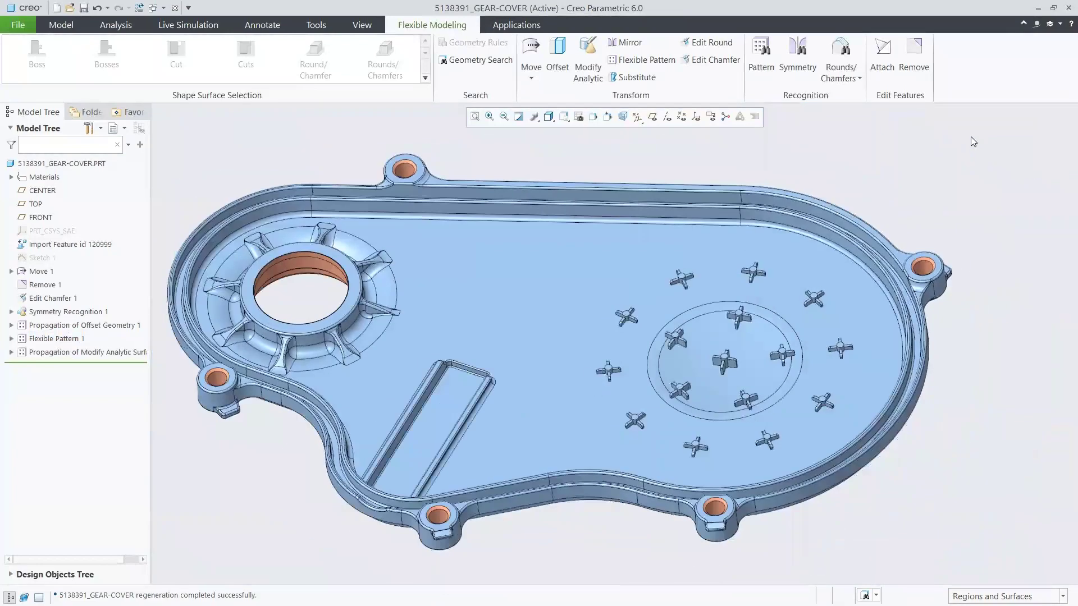
Step: Close the gear cover and open 5138287_mounting-plate.prt from the FMX_Demo folder
{"action": "left_click", "coordinate": [61, 25]}
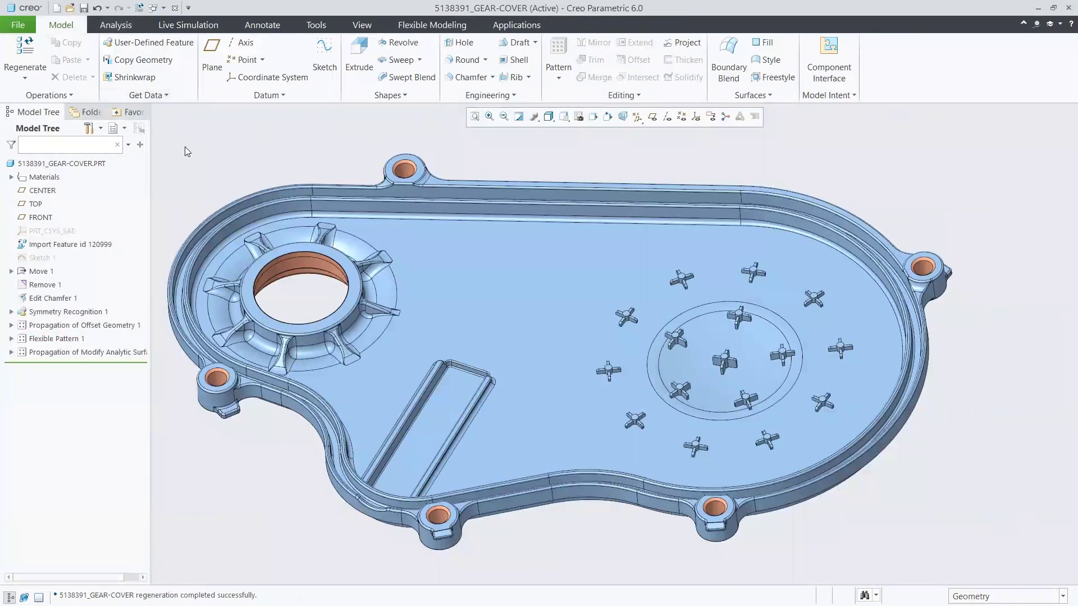
{"action": "left_click", "coordinate": [175, 8]}
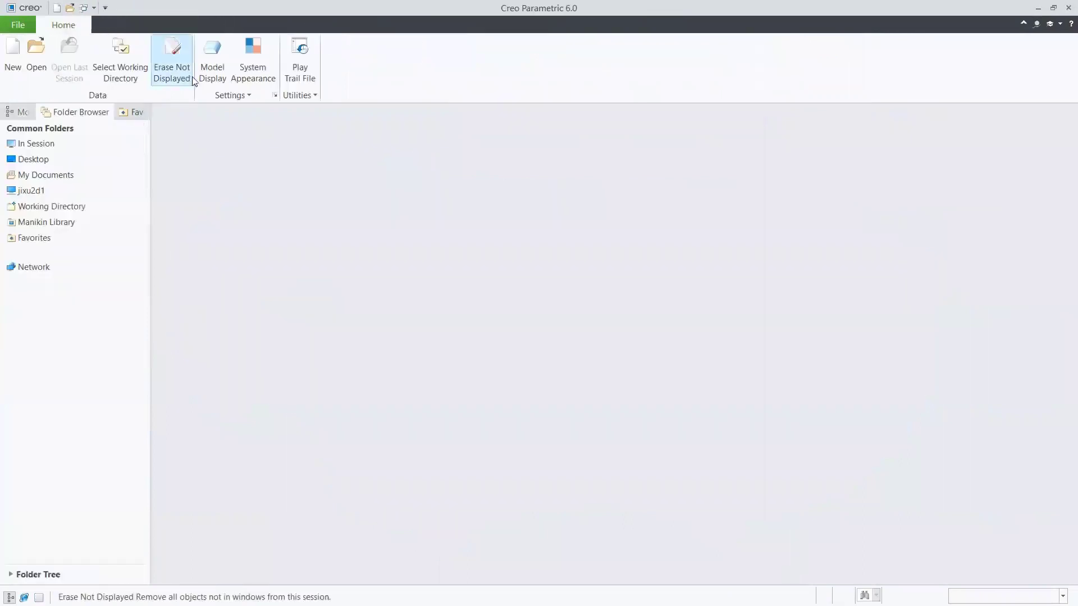
{"action": "left_click", "coordinate": [37, 55]}
{"action": "left_click", "coordinate": [452, 218]}
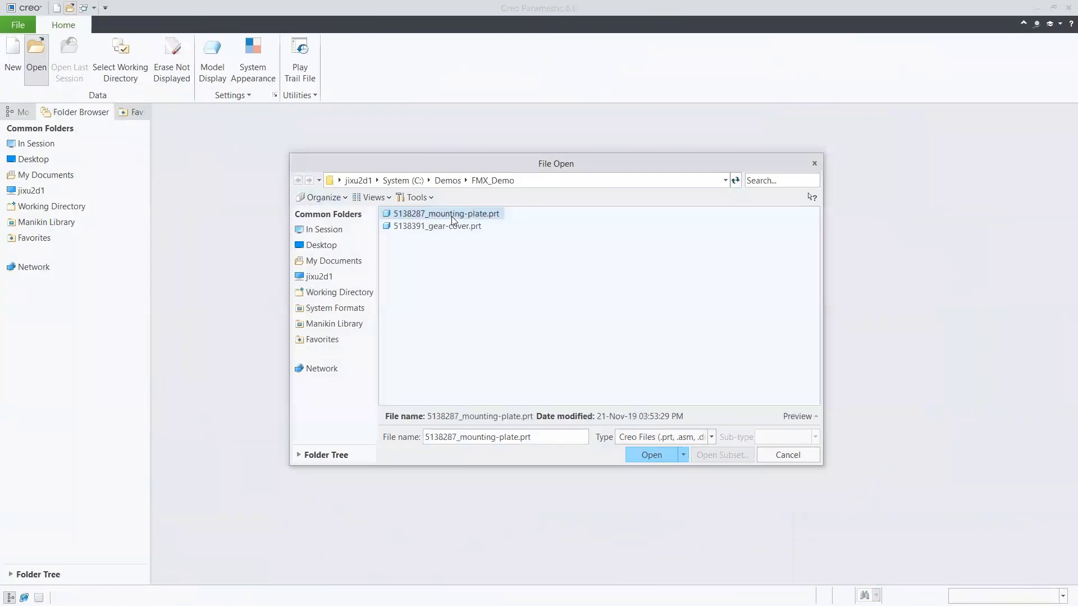
{"action": "left_click", "coordinate": [649, 456]}
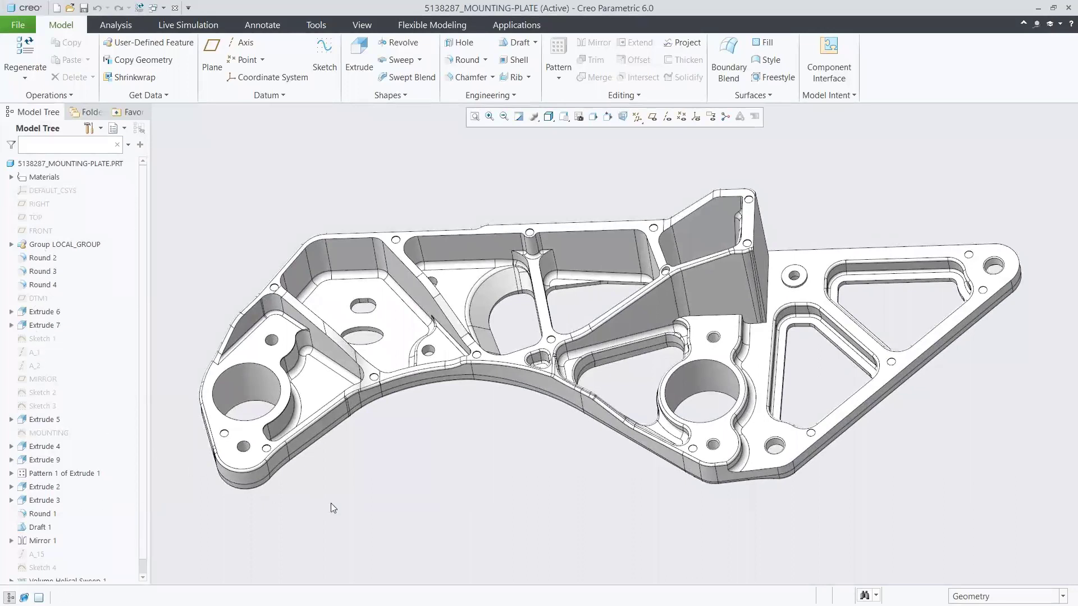
{"action": "scroll", "coordinate": [331, 503], "scroll_direction": "up", "scroll_amount": 5}
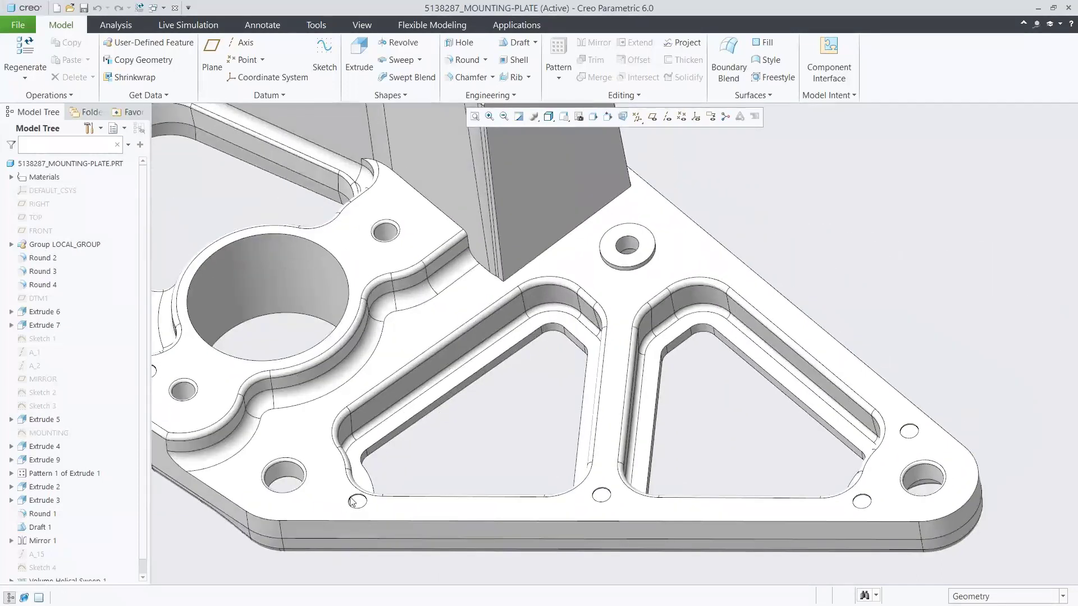
Step: Try to delete Extrude 6, the small round boss with a hole beside the raised wall, and cancel the deletion
{"action": "left_click", "coordinate": [625, 248]}
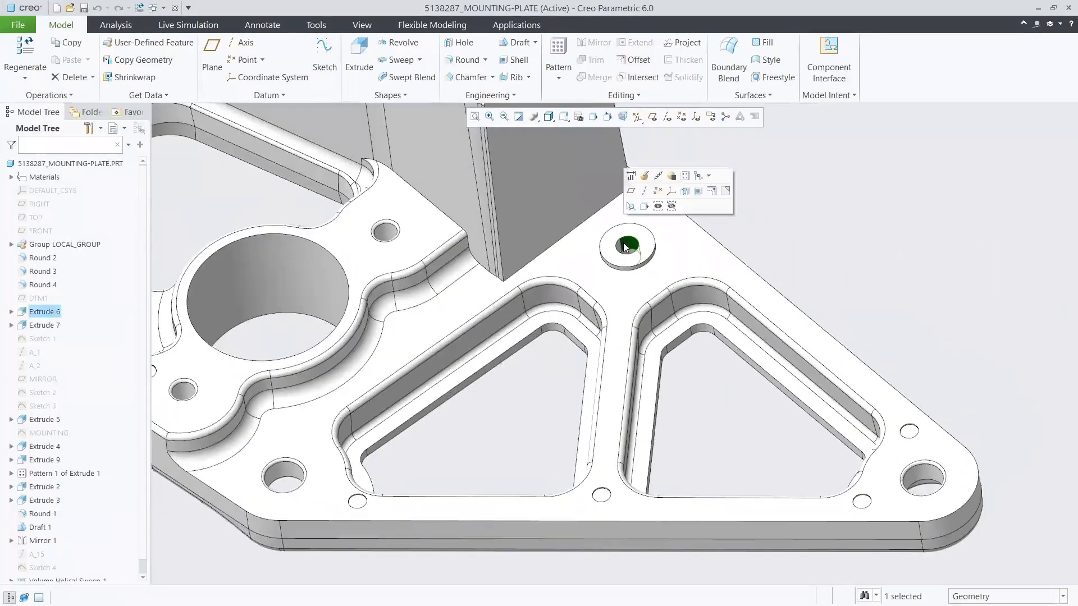
{"action": "right_click", "coordinate": [49, 314]}
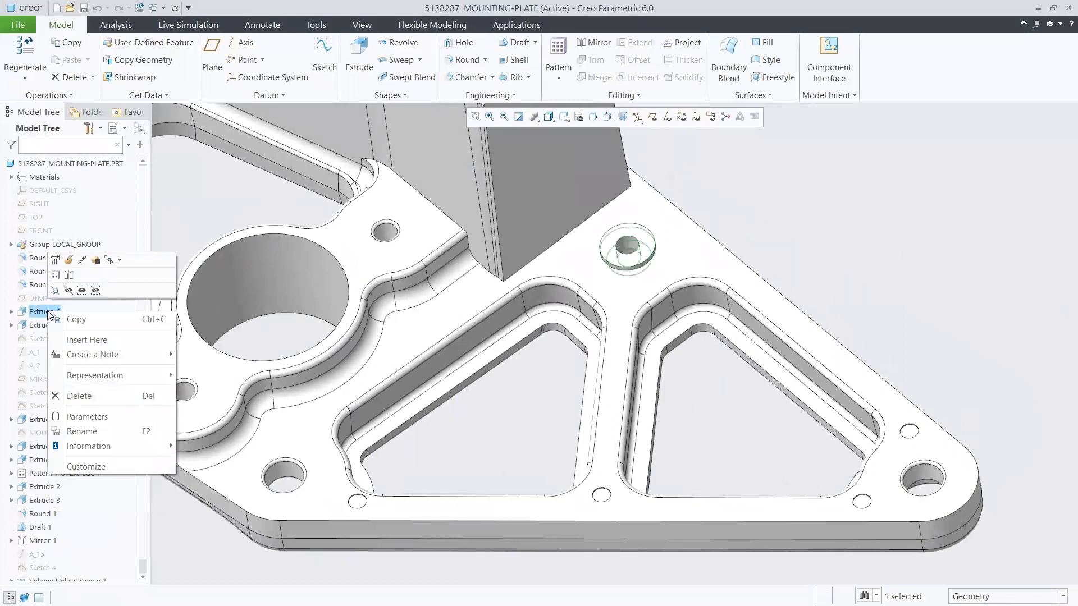
{"action": "left_click", "coordinate": [51, 396]}
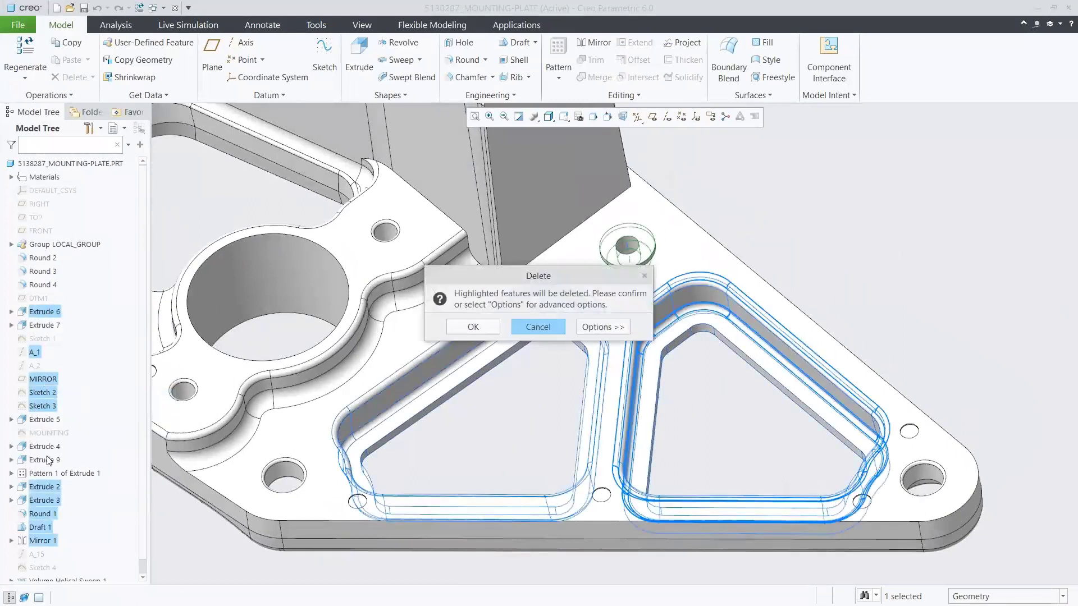
{"action": "left_click", "coordinate": [539, 329]}
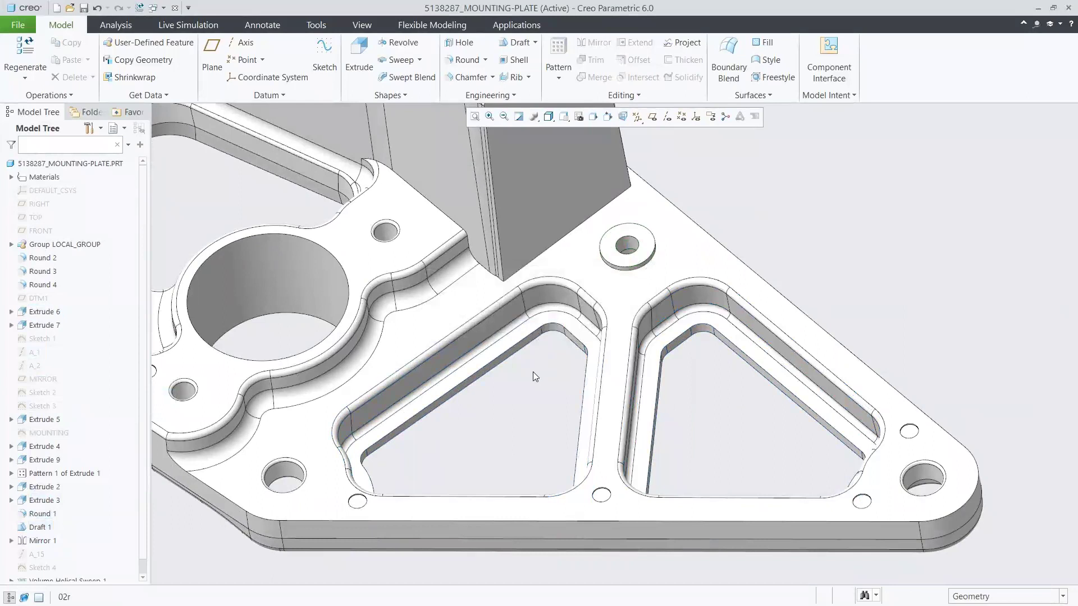
Step: Try to delete Extrude 5, the elliptical and slotted cutouts in the pocket floor, cancel the deletion and clear the selection
{"action": "key", "text": "ctrl+d"}
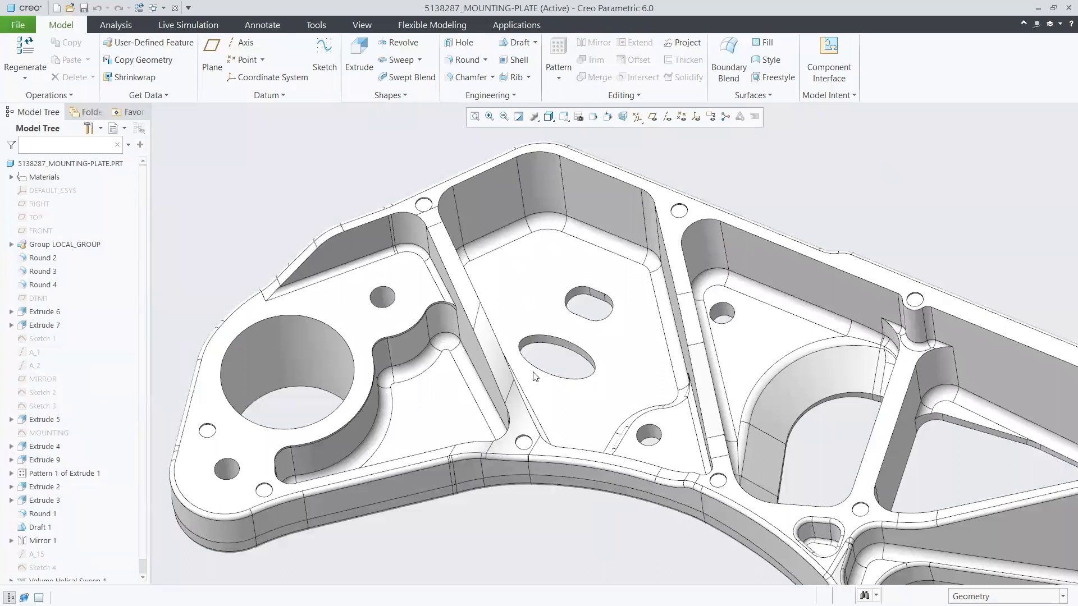
{"action": "left_click", "coordinate": [543, 339]}
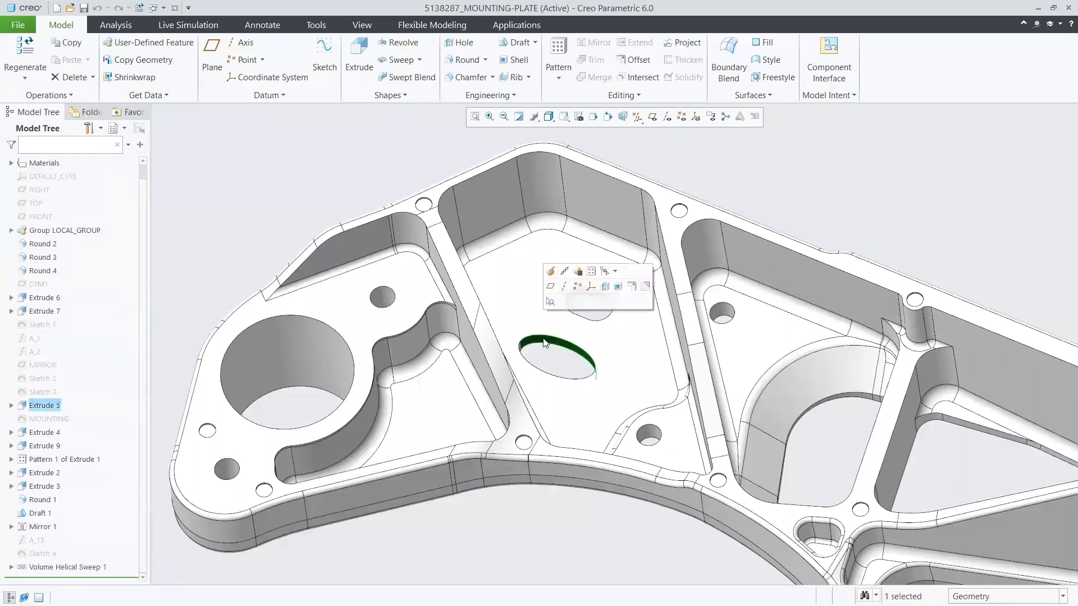
{"action": "right_click", "coordinate": [48, 407]}
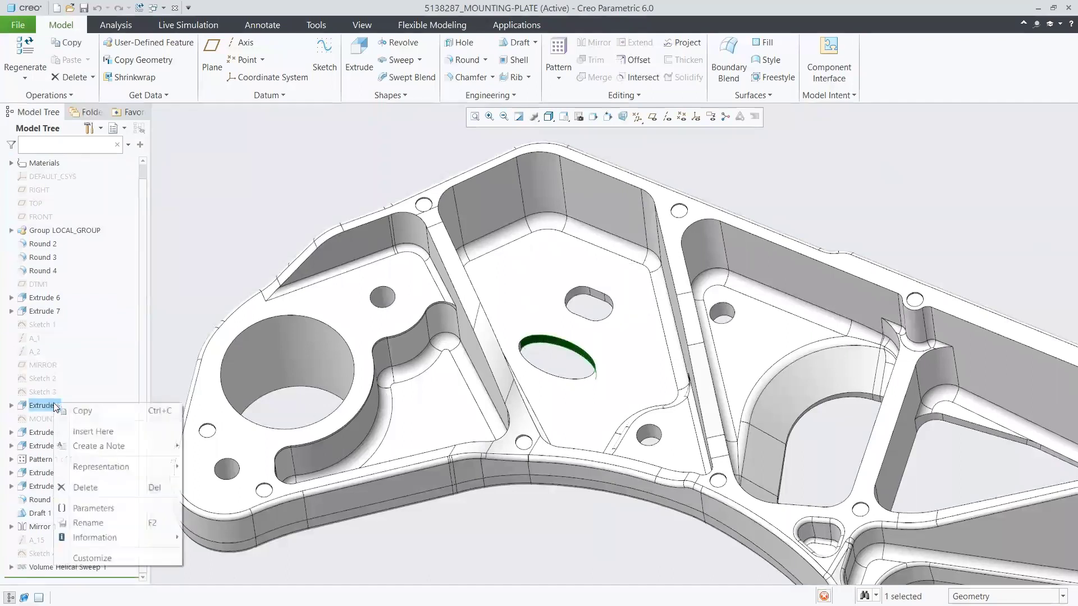
{"action": "left_click", "coordinate": [85, 487]}
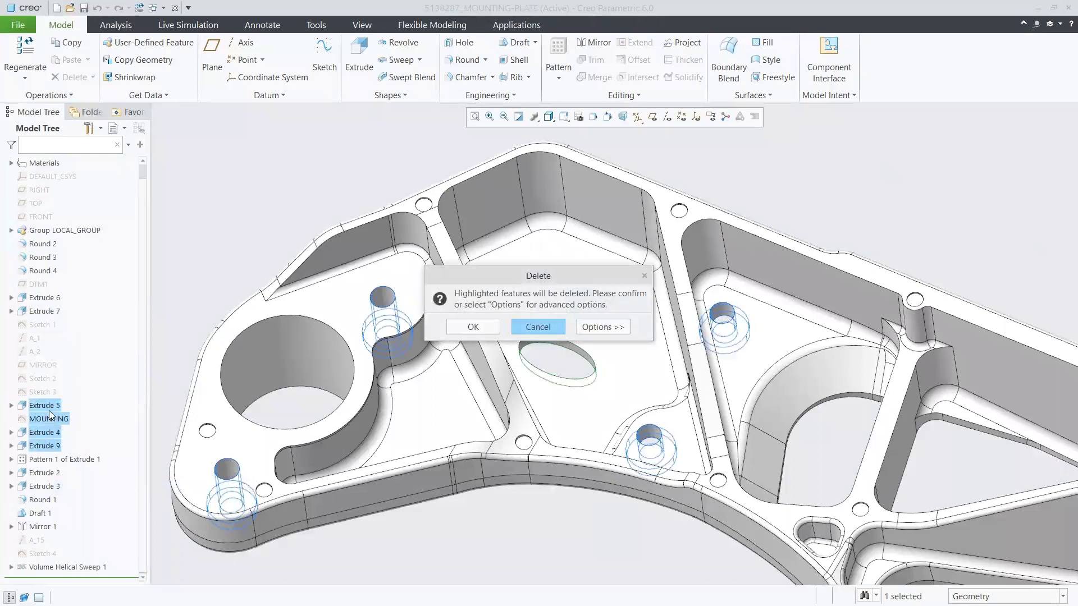
{"action": "left_click", "coordinate": [524, 328]}
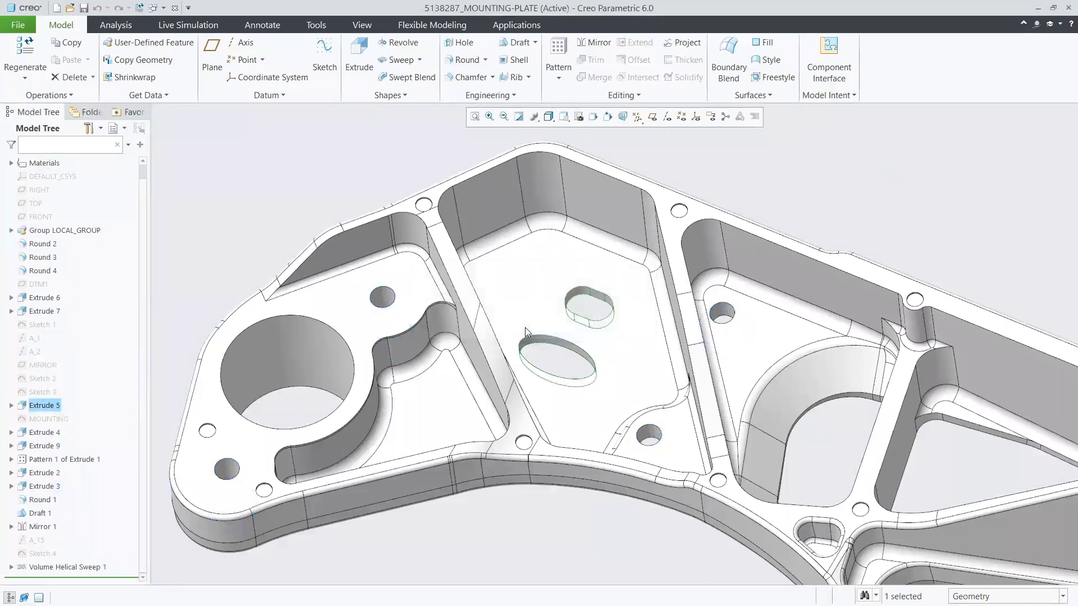
{"action": "left_click", "coordinate": [400, 167]}
Step: Remove the elliptical and slotted cutouts from the pocket floor with the flexible modeling Remove tool, selecting their cut surfaces
{"action": "left_click", "coordinate": [445, 24]}
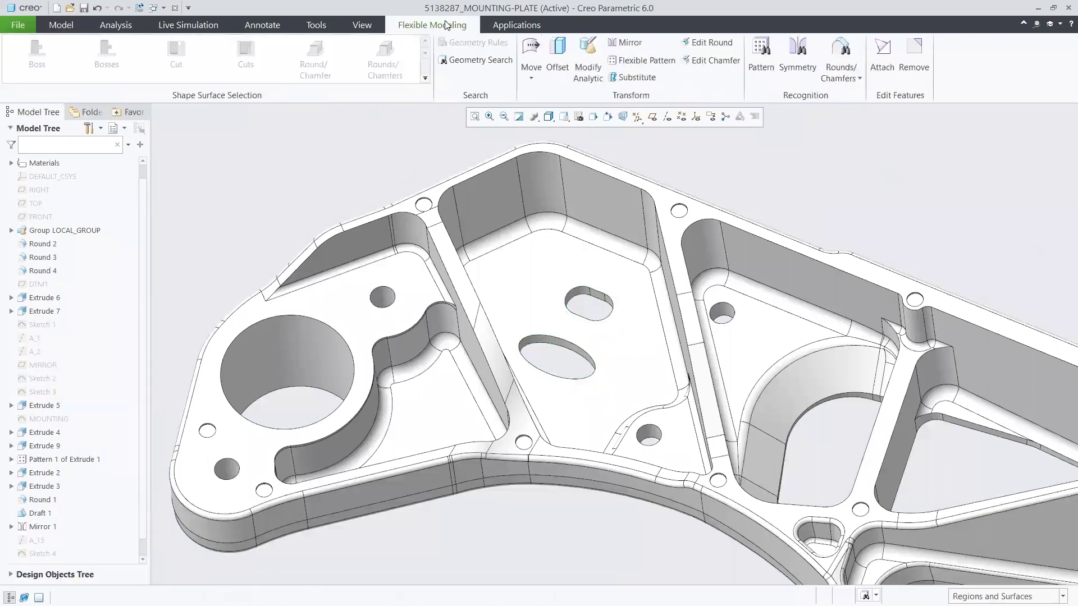
{"action": "left_click", "coordinate": [544, 338]}
{"action": "left_click", "coordinate": [187, 57]}
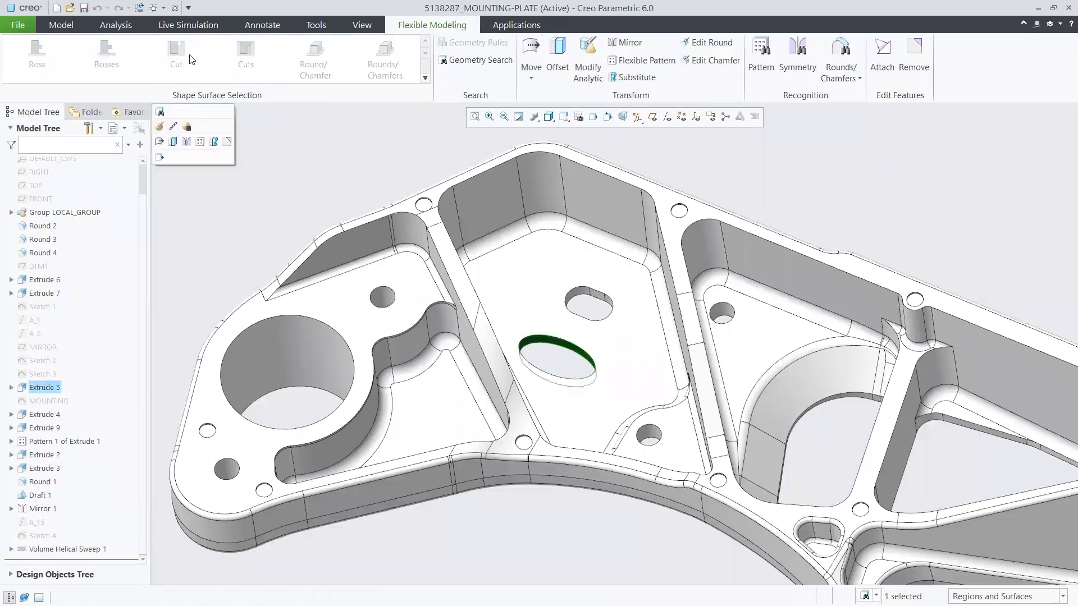
{"action": "left_click", "coordinate": [577, 290], "text": "ctrl"}
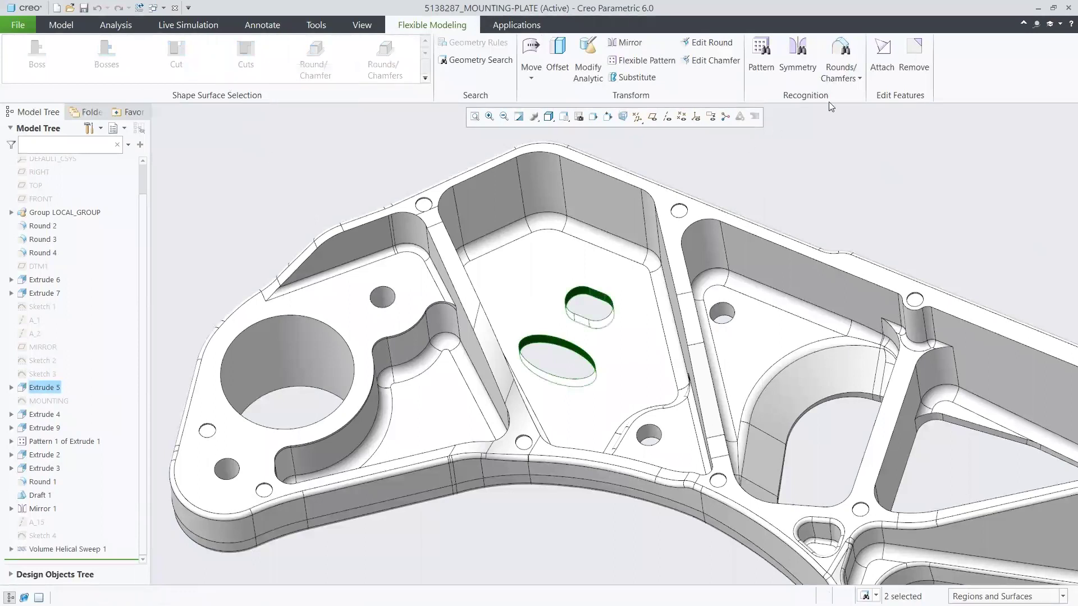
{"action": "left_click", "coordinate": [919, 49]}
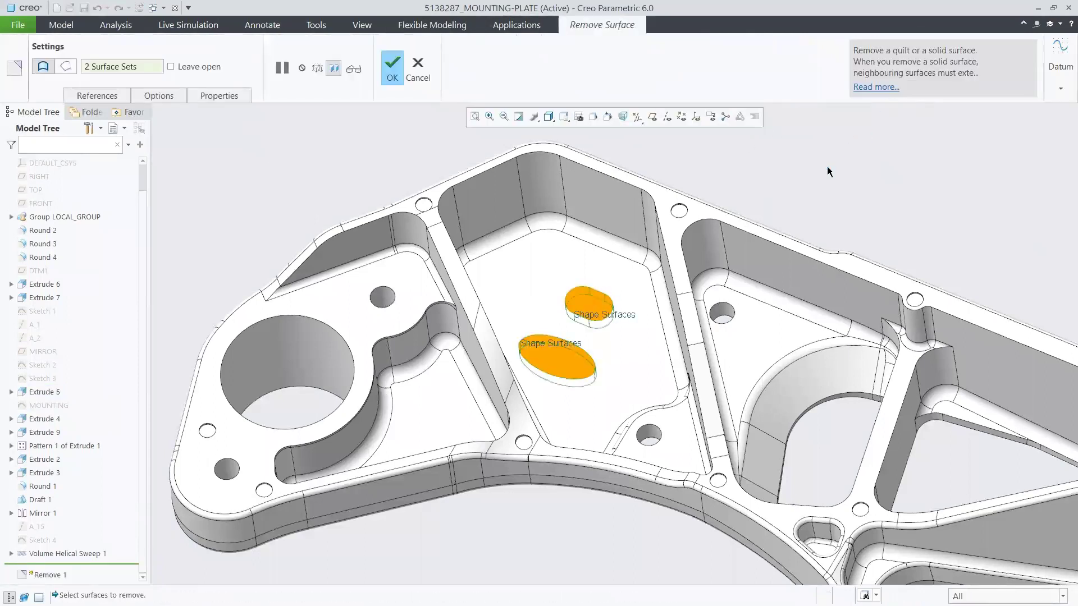
{"action": "left_click", "coordinate": [390, 70]}
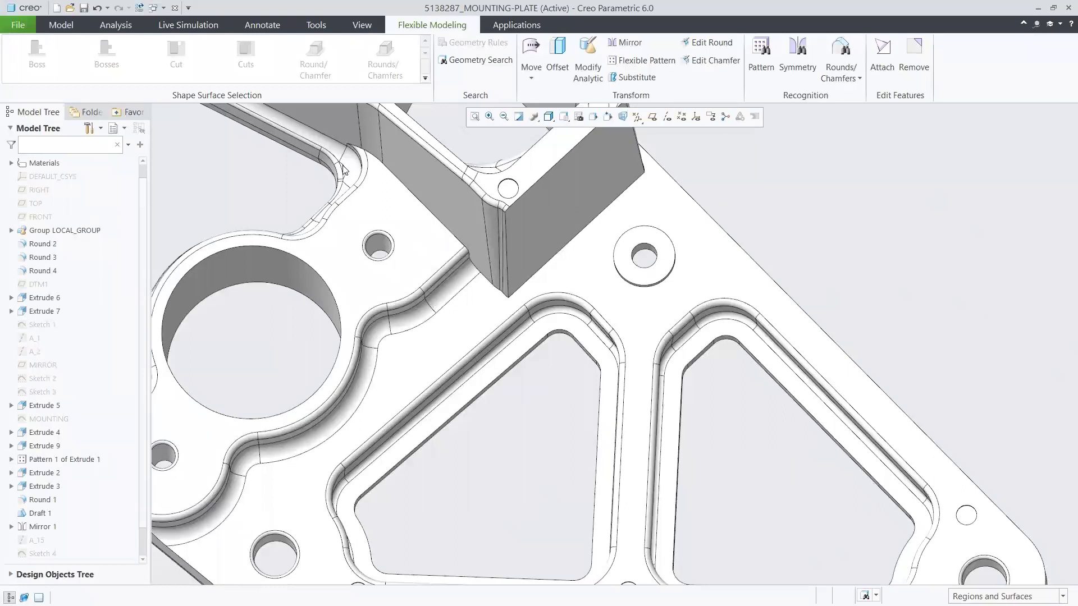
Step: Remove the small round boss and its hole beside the raised wall with the Remove tool
{"action": "left_click_drag", "start_coordinate": [605, 219], "coordinate": [693, 304]}
{"action": "mouse_move", "coordinate": [647, 260]}
{"action": "middle_mouse_down"}
{"action": "mouse_move", "coordinate": [645, 251]}
{"action": "mouse_move", "coordinate": [558, 260]}
{"action": "mouse_move", "coordinate": [460, 244]}
{"action": "mouse_move", "coordinate": [489, 257]}
{"action": "mouse_move", "coordinate": [641, 270]}
{"action": "middle_mouse_up"}
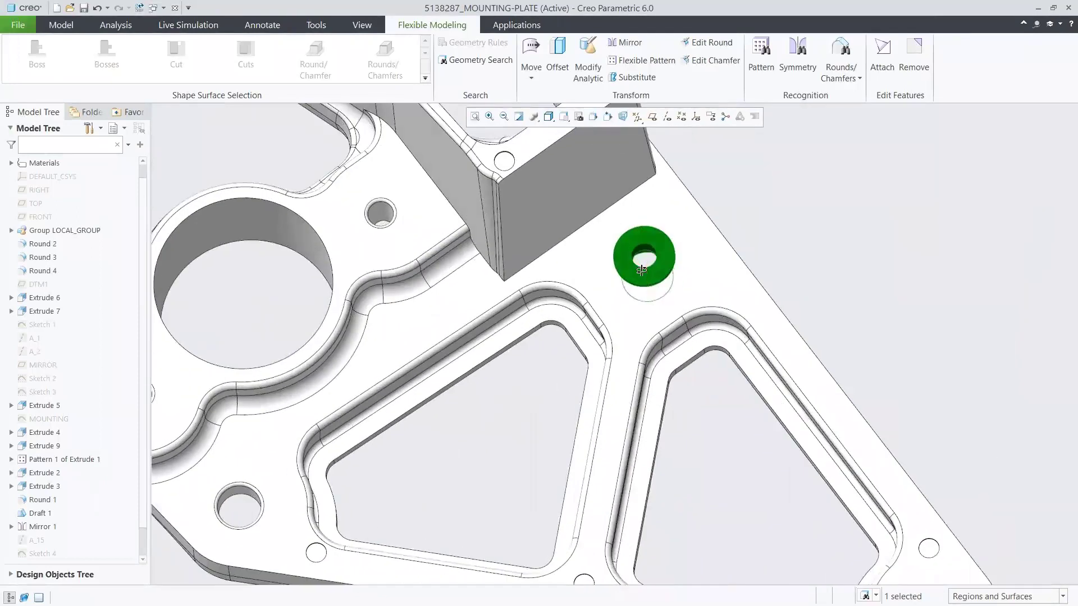
{"action": "left_click", "coordinate": [914, 53]}
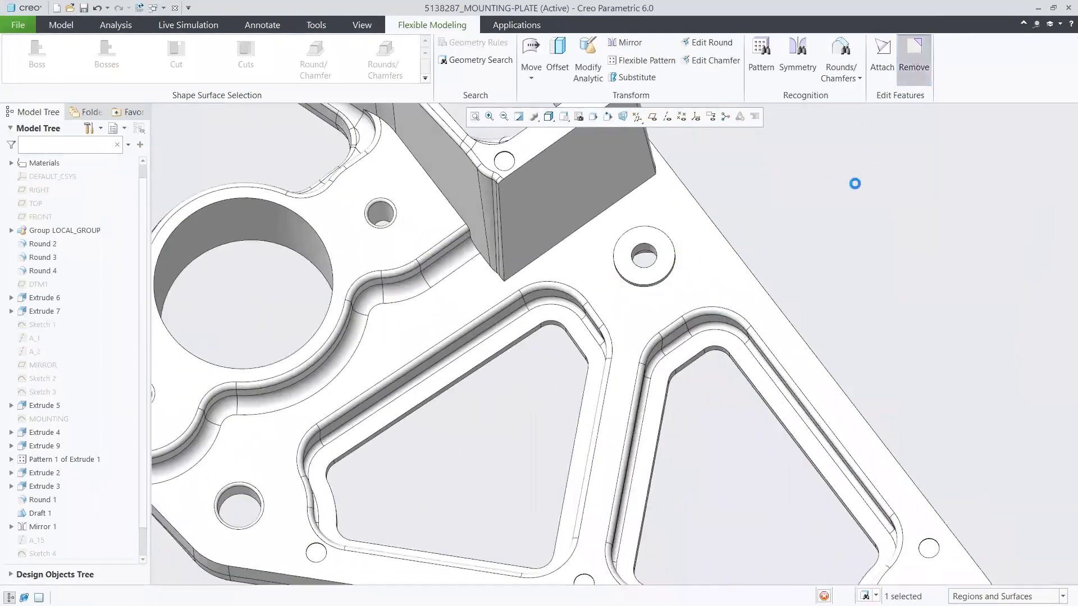
{"action": "left_click", "coordinate": [392, 67]}
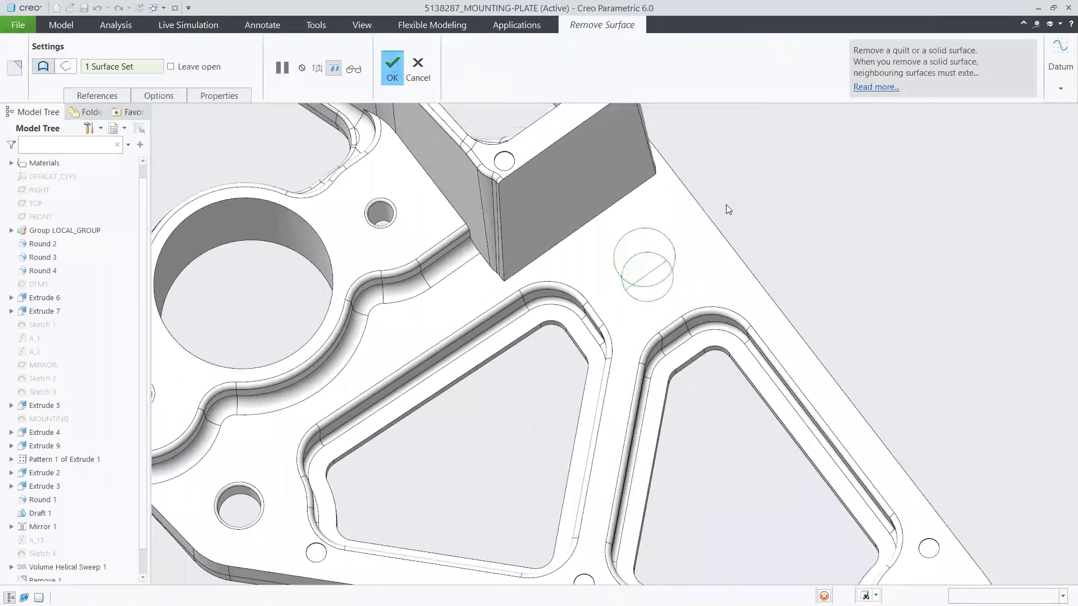
Step: Select one small rim hole with all surfaces matching the Equal radius geometry rule, and remove them from the plate
{"action": "key", "text": "ctrl+d"}
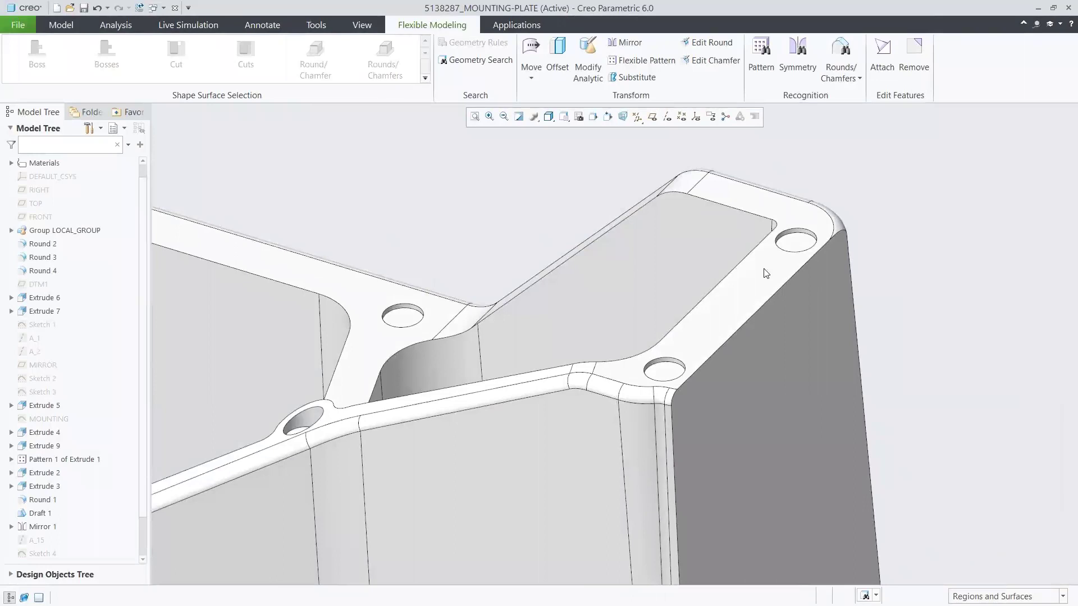
{"action": "left_click", "coordinate": [673, 364]}
{"action": "scroll", "coordinate": [671, 361], "scroll_direction": "up", "scroll_amount": 10}
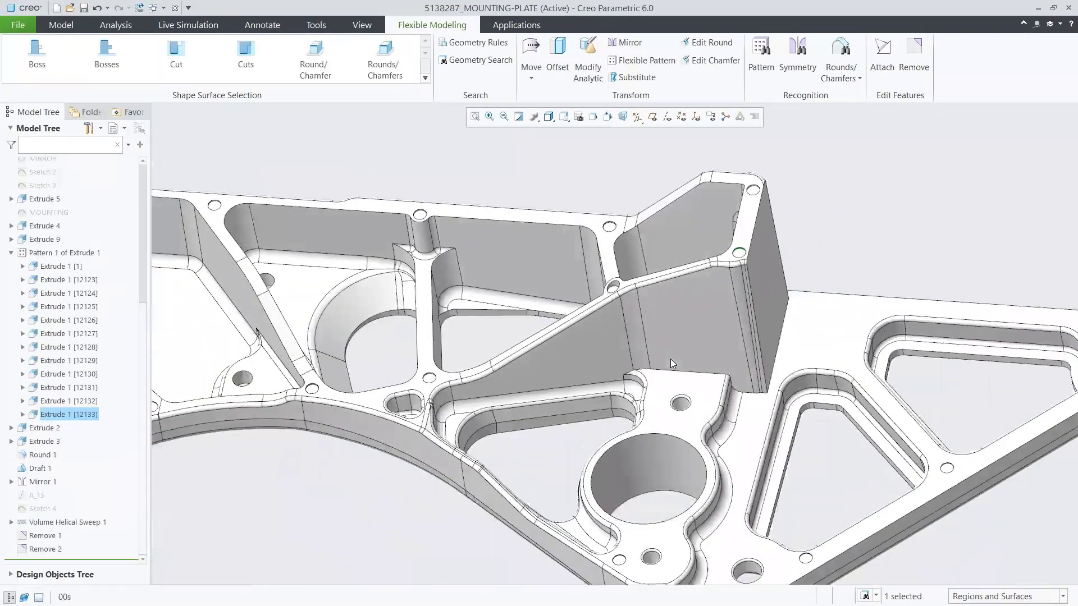
{"action": "left_click", "coordinate": [479, 43]}
{"action": "left_click", "coordinate": [498, 110]}
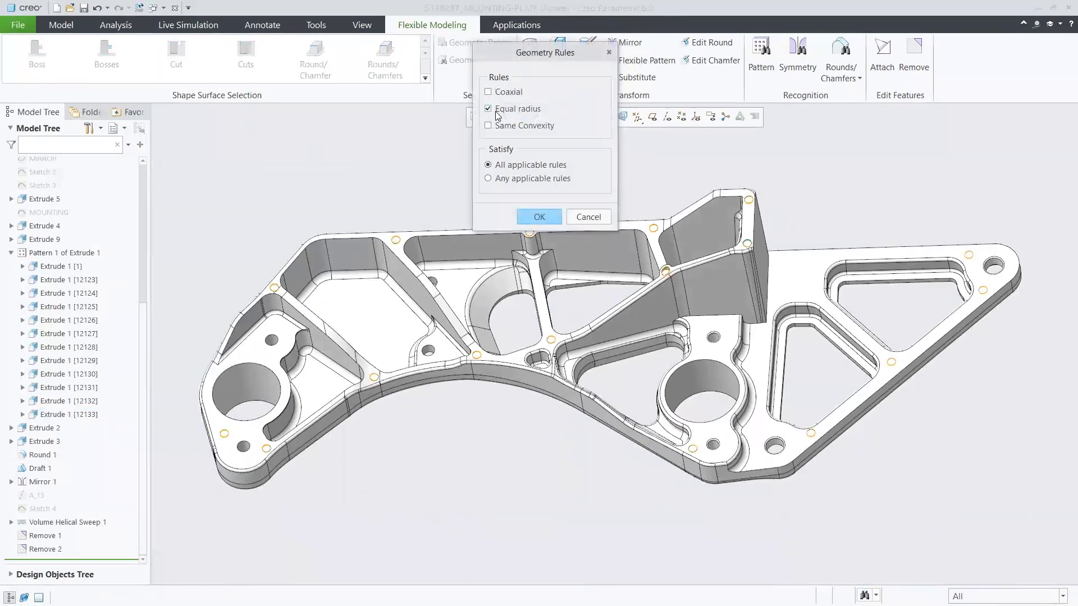
{"action": "left_click", "coordinate": [541, 218]}
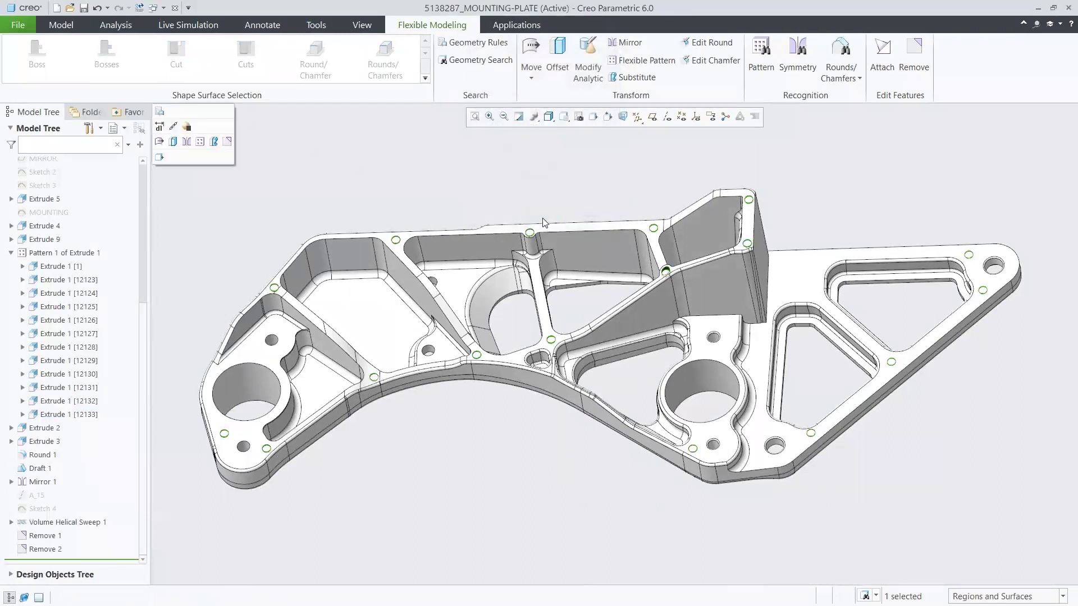
{"action": "left_click", "coordinate": [913, 60]}
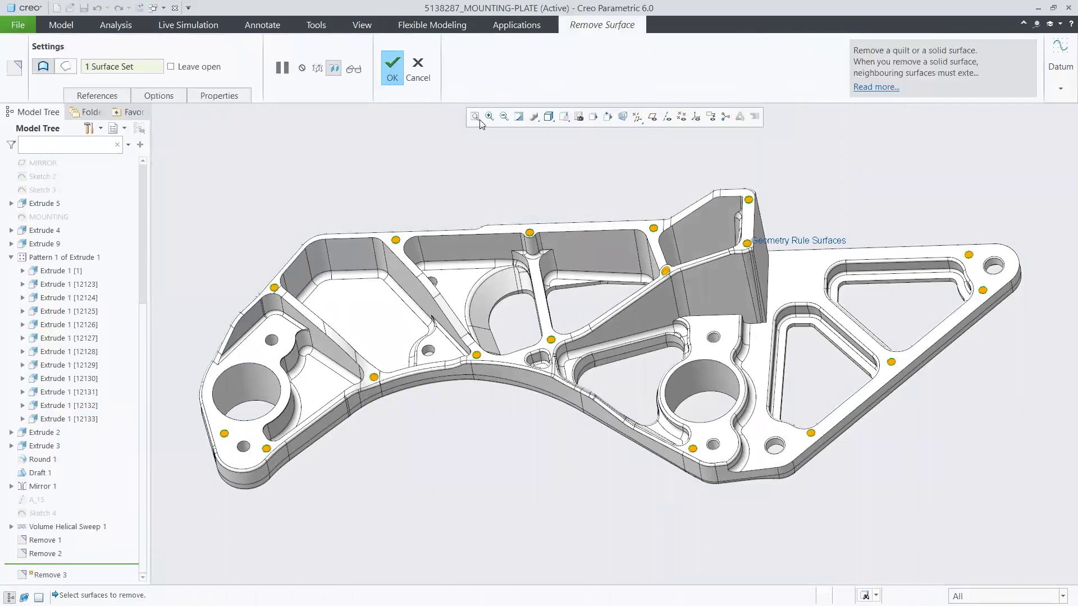
{"action": "left_click", "coordinate": [392, 66]}
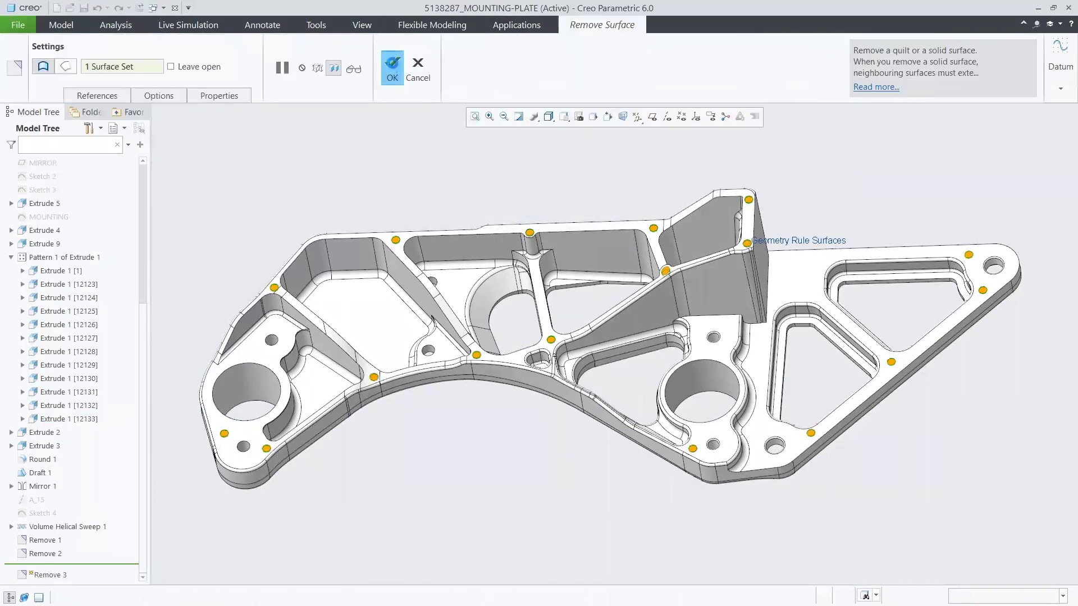
{"action": "left_click", "coordinate": [458, 185]}
Step: Remove the counterbored hole near the underside's angled corner, selecting its coaxial surfaces with a geometry rule and its attached rounds
{"action": "key", "text": "ctrl+d"}
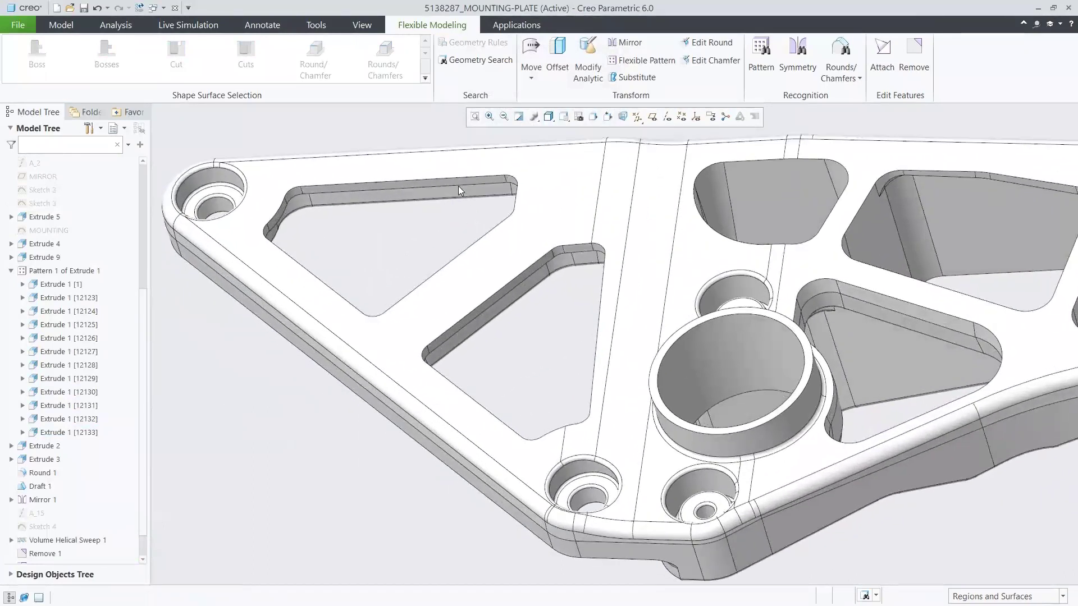
{"action": "left_click", "coordinate": [593, 487]}
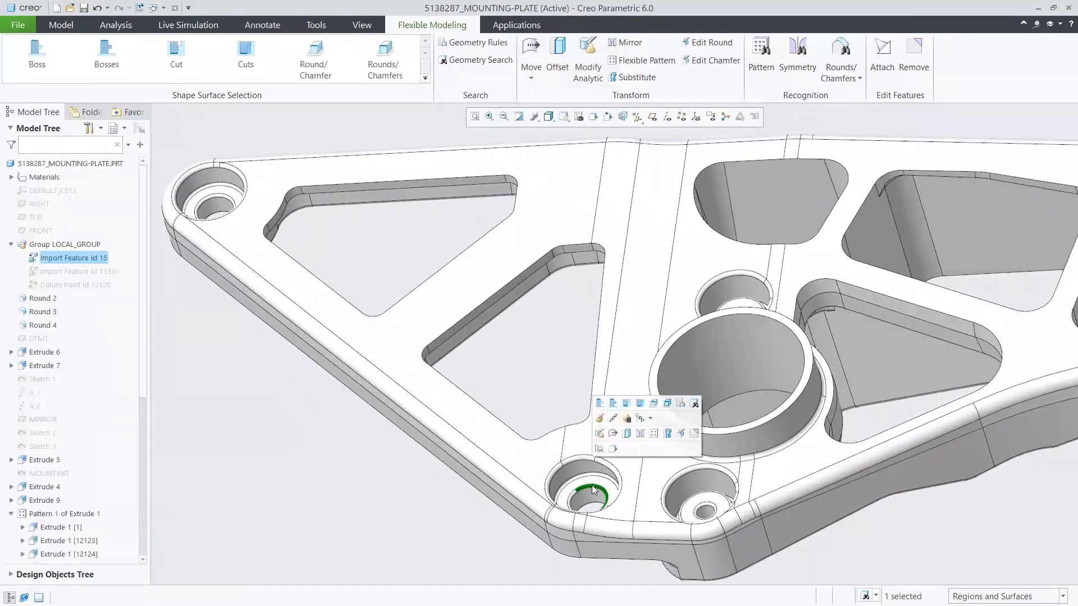
{"action": "left_click", "coordinate": [473, 43]}
{"action": "left_click", "coordinate": [496, 94]}
{"action": "left_click", "coordinate": [537, 199]}
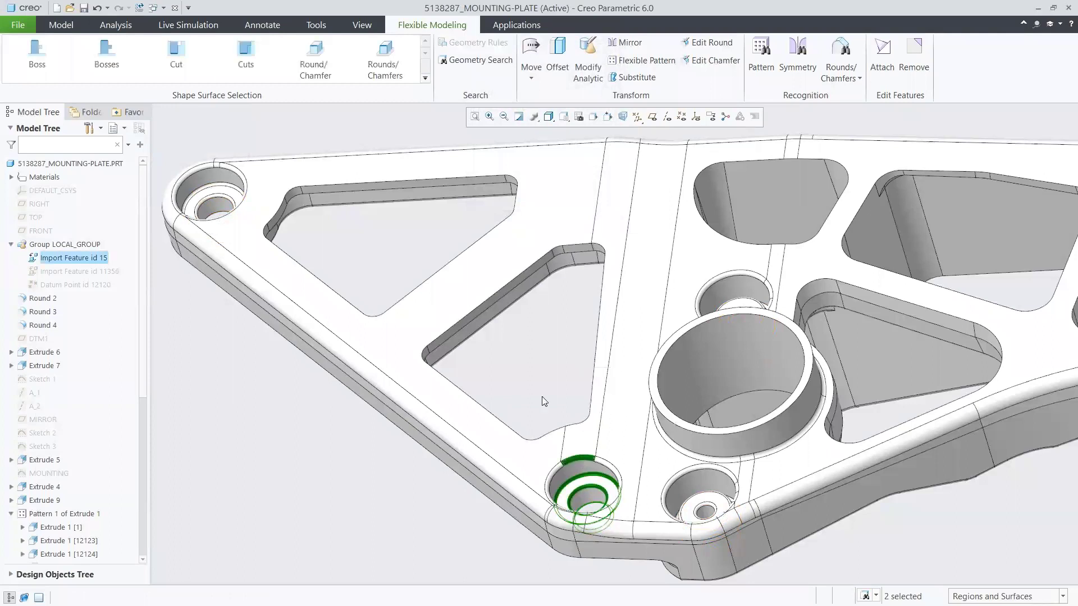
{"action": "left_click", "coordinate": [385, 56]}
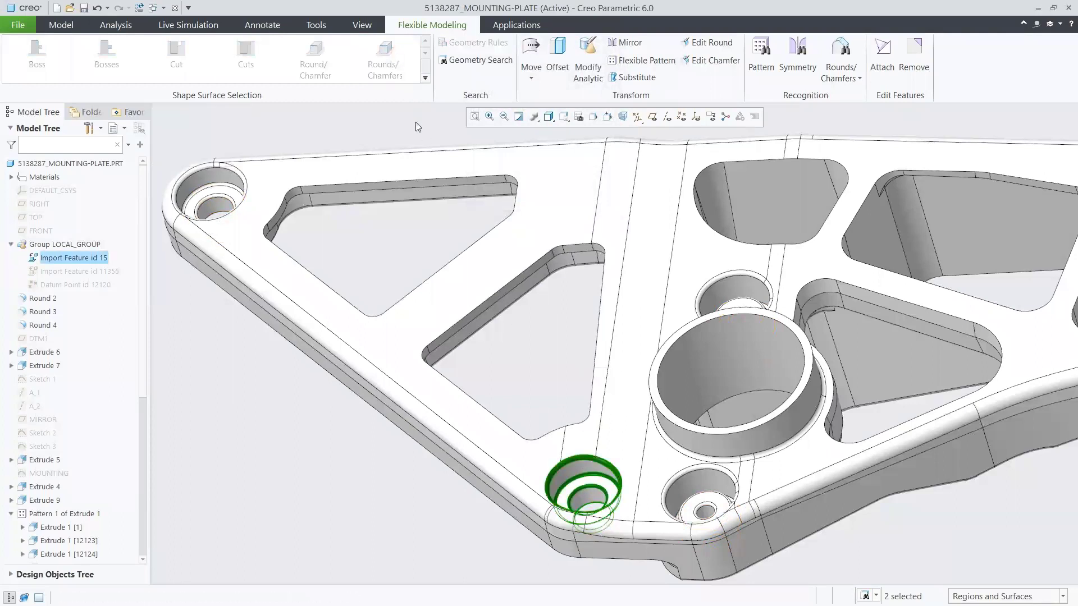
{"action": "left_click", "coordinate": [914, 56]}
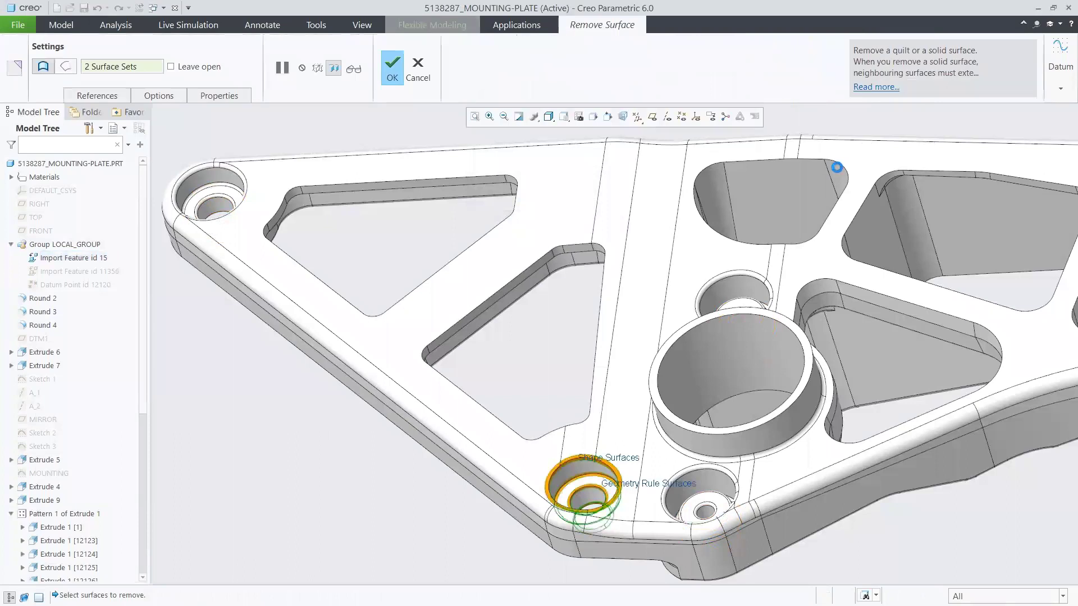
{"action": "left_click", "coordinate": [393, 65]}
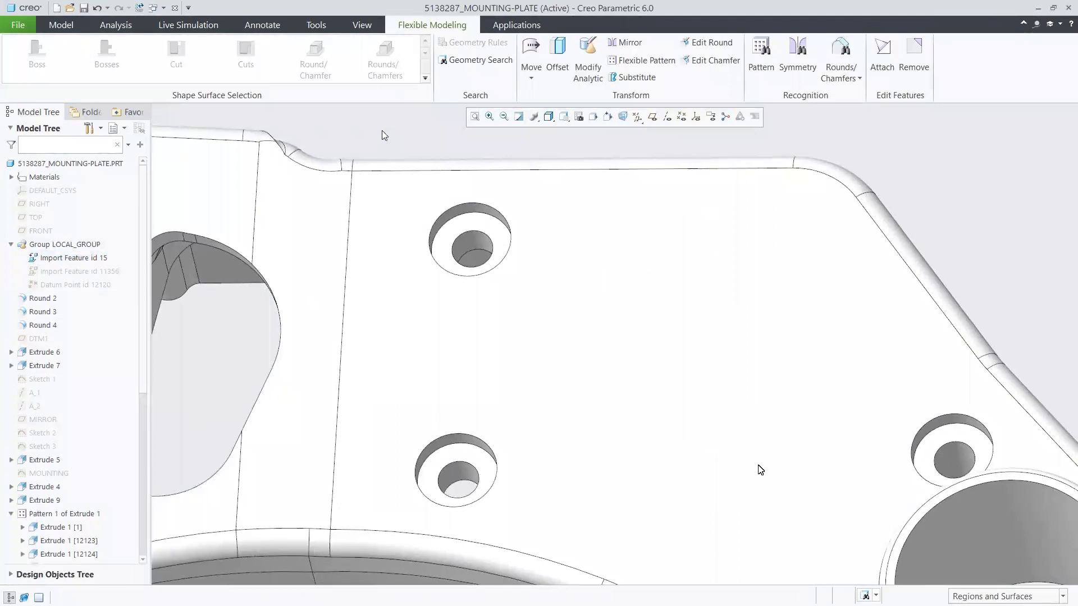
Step: Display the dimensions of the MOUNTING sketch to examine how the counterbored mounting holes are sized and located, and exit the dimension display
{"action": "left_click", "coordinate": [58, 472]}
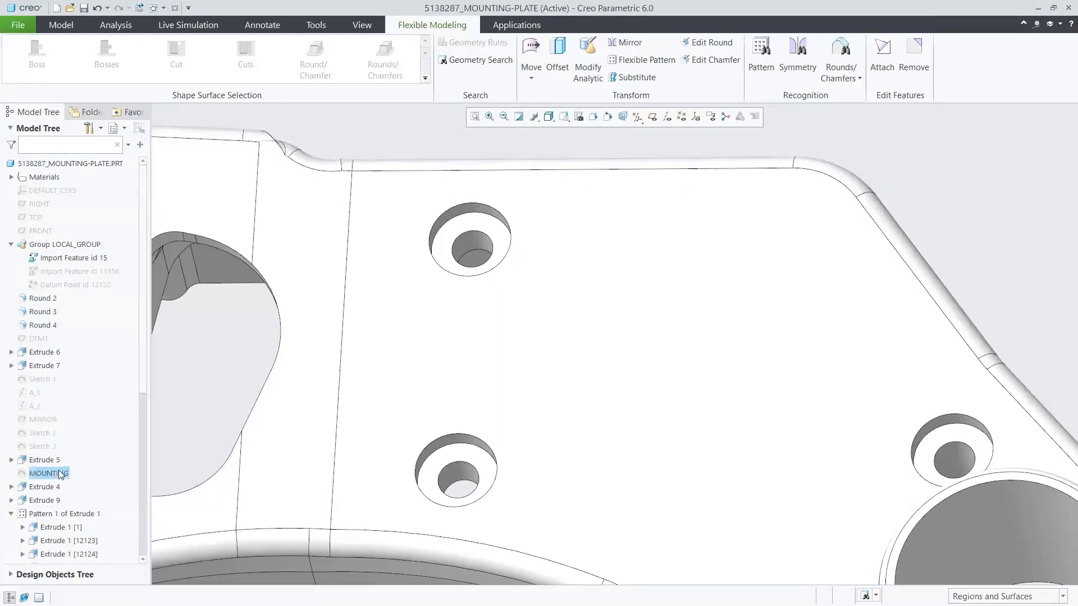
{"action": "left_click", "coordinate": [65, 404]}
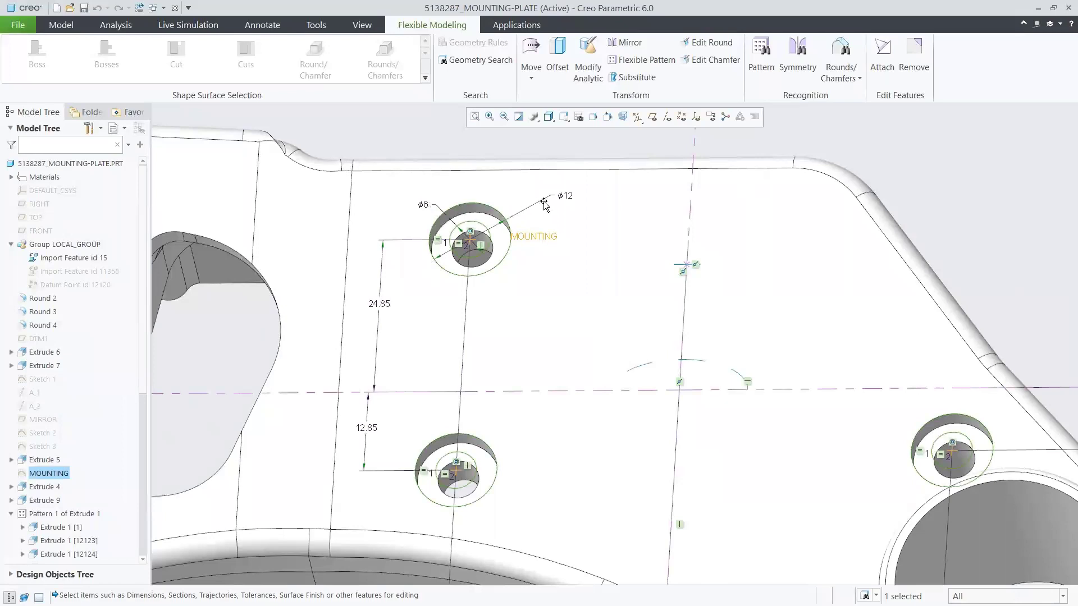
{"action": "left_click", "coordinate": [424, 137]}
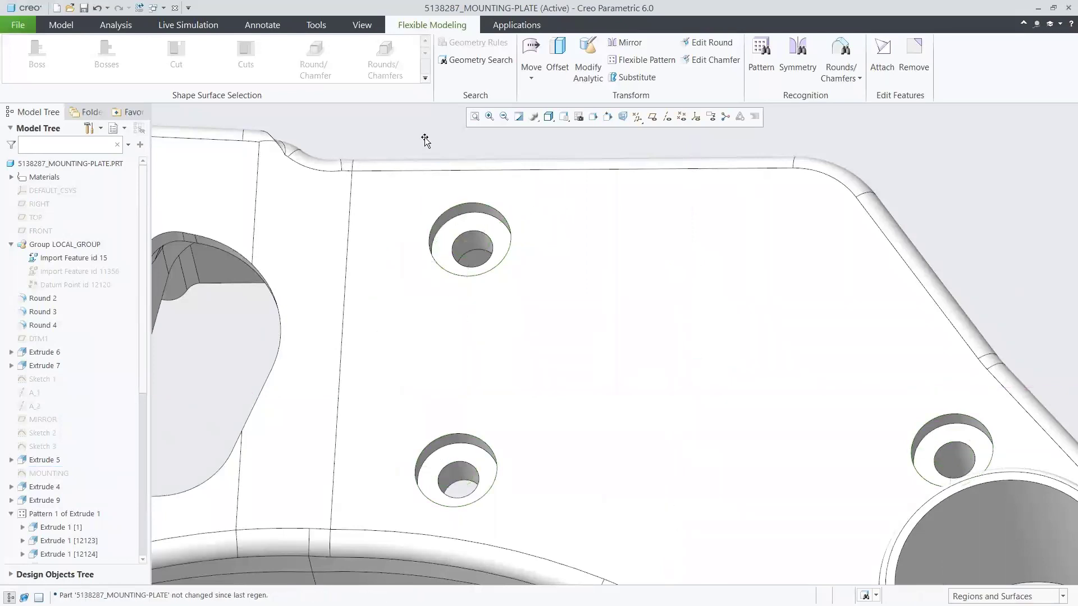
Step: Select the cut surfaces of the two counterbored holes nearest the cutouts and move them together 6 units toward the cutouts, parallel to the plate's long edge
{"action": "left_click", "coordinate": [469, 219]}
{"action": "left_click", "coordinate": [176, 53]}
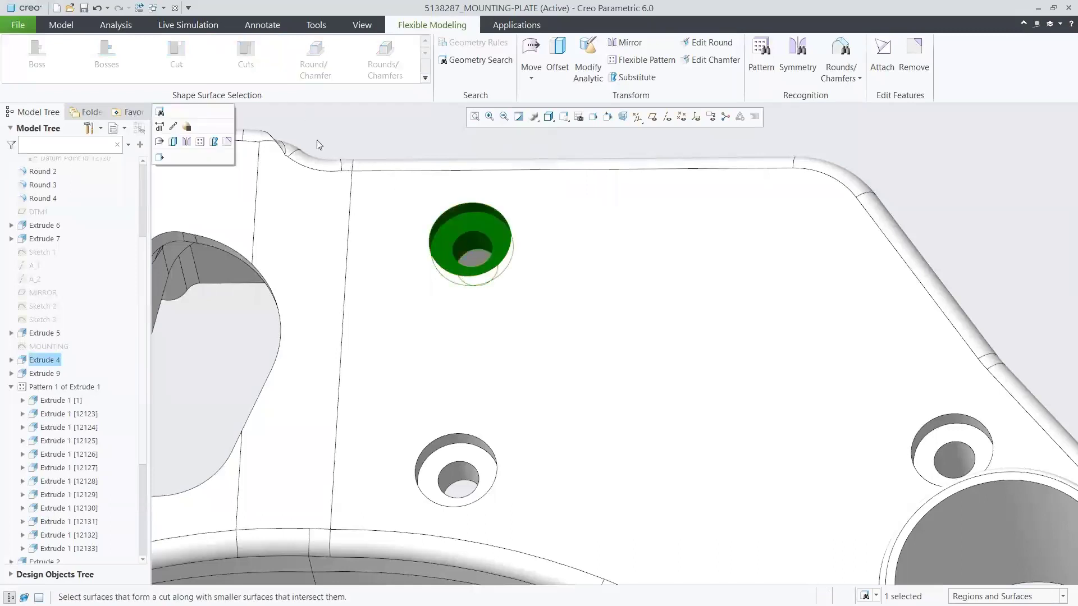
{"action": "left_click", "coordinate": [459, 442], "text": "ctrl"}
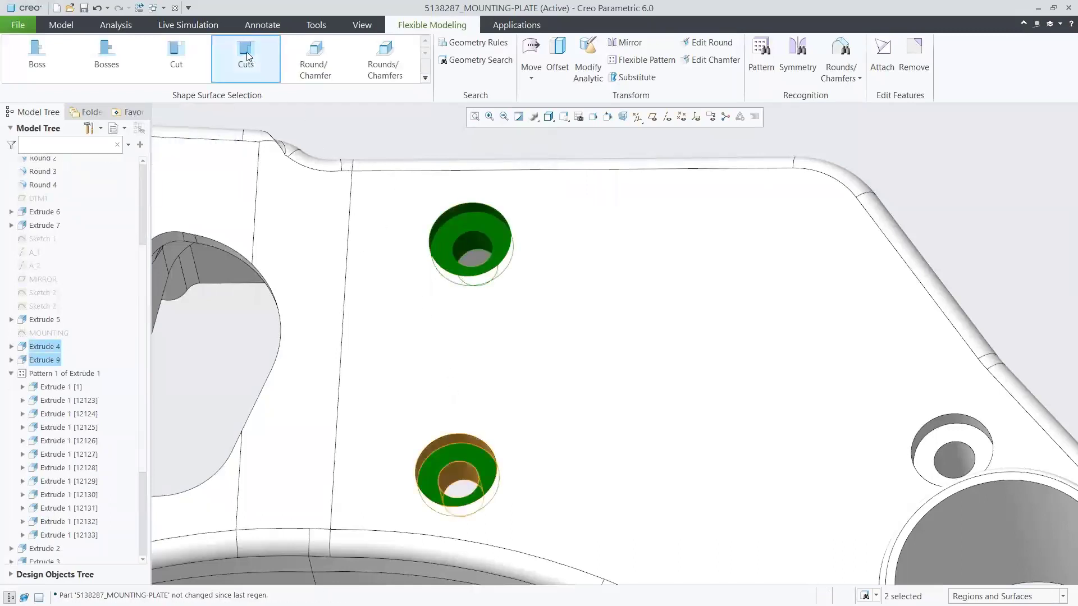
{"action": "left_click", "coordinate": [247, 55]}
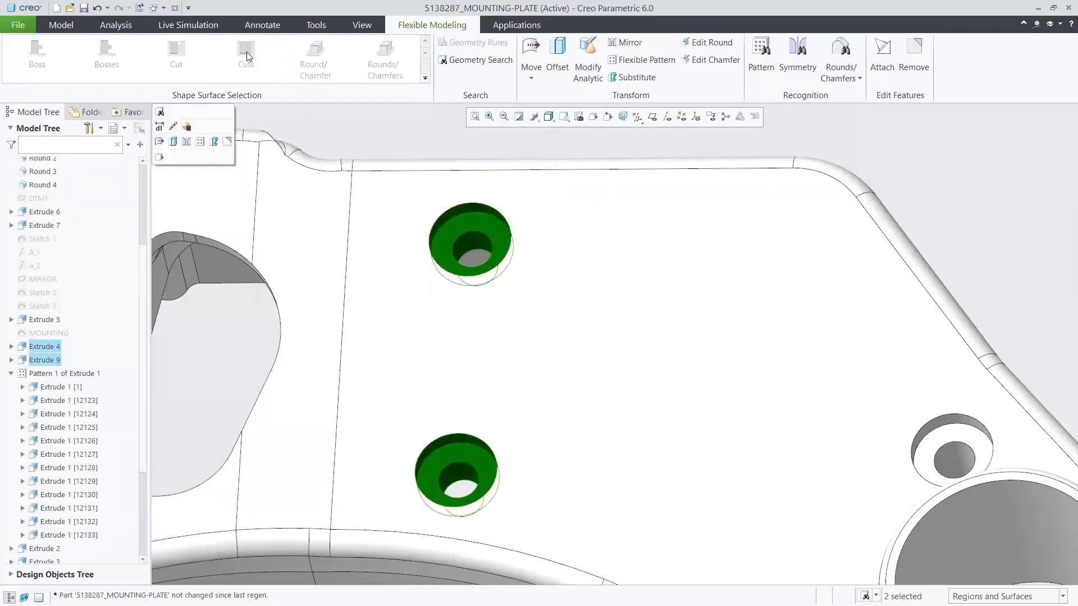
{"action": "left_click", "coordinate": [531, 51]}
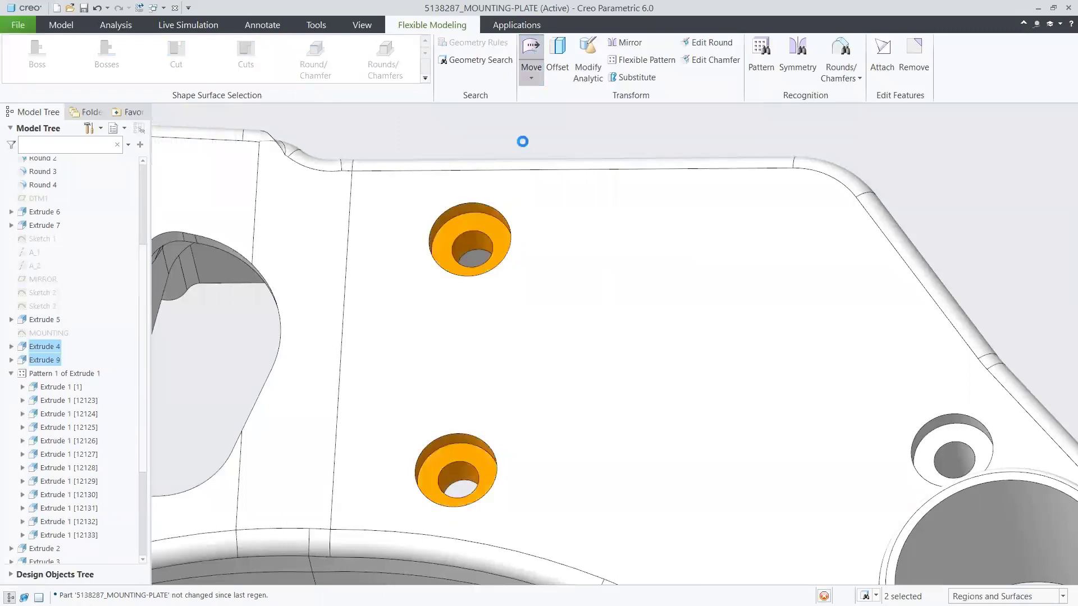
{"action": "left_click", "coordinate": [528, 170]}
{"action": "left_click_drag", "start_coordinate": [584, 169], "coordinate": [561, 181]}
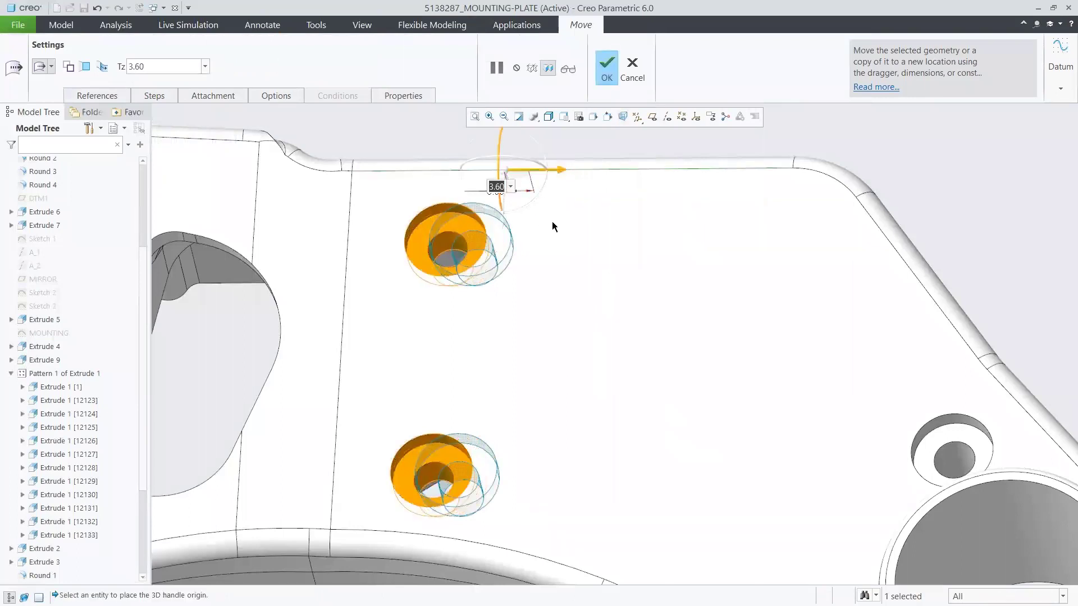
{"action": "type", "text": "6"}
{"action": "key", "text": "Return"}
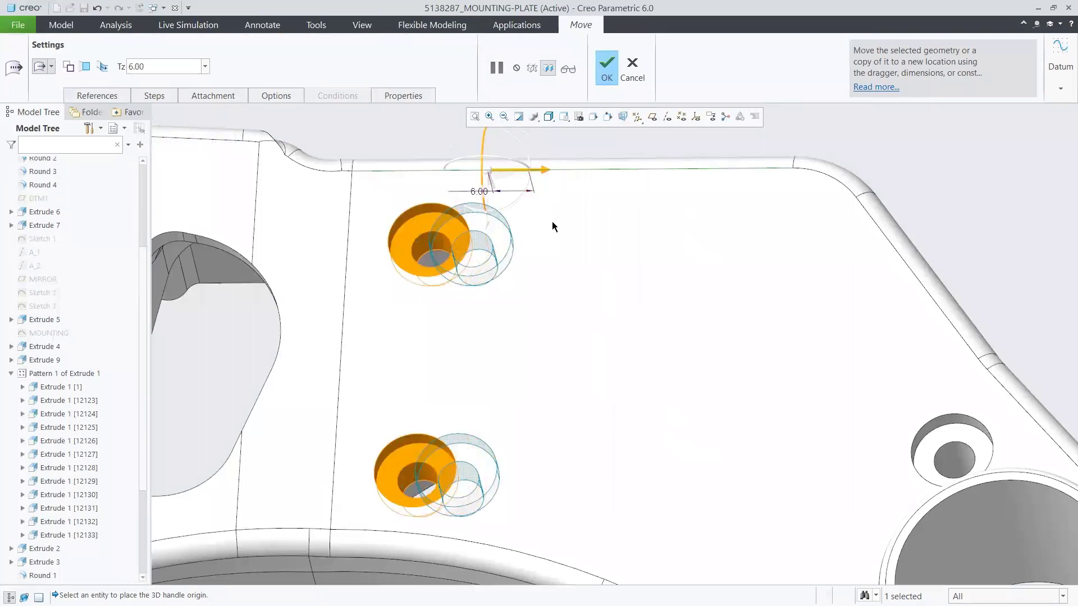
{"action": "left_click", "coordinate": [607, 68]}
{"action": "left_click", "coordinate": [612, 142]}
Step: Display the MOUNTING sketch's dimensions and set the counterbore diameter to 19
{"action": "left_click", "coordinate": [55, 334]}
{"action": "left_click", "coordinate": [62, 269]}
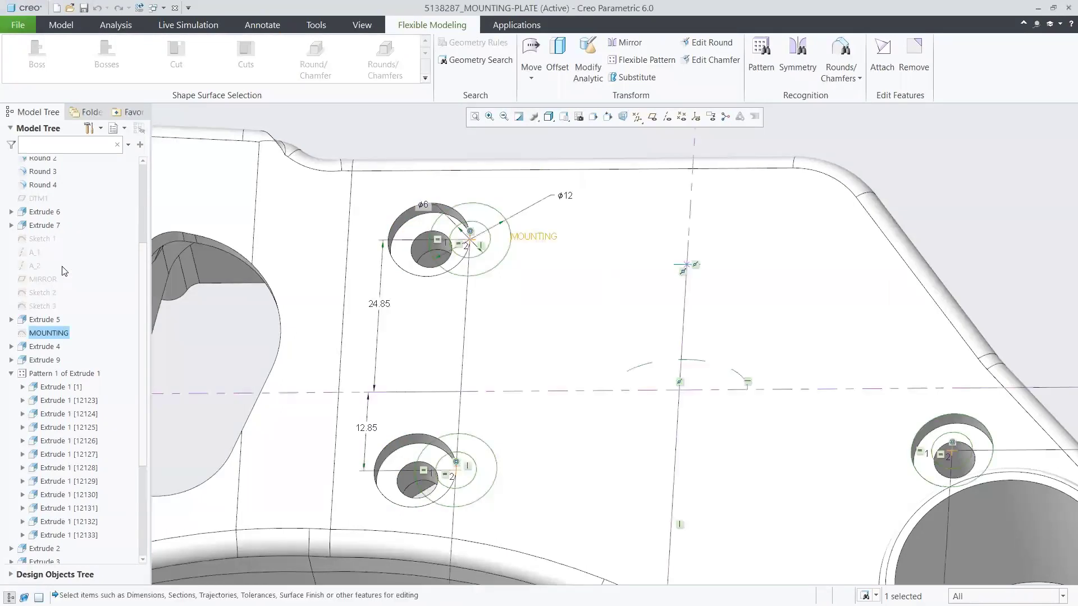
{"action": "double_click", "coordinate": [564, 196]}
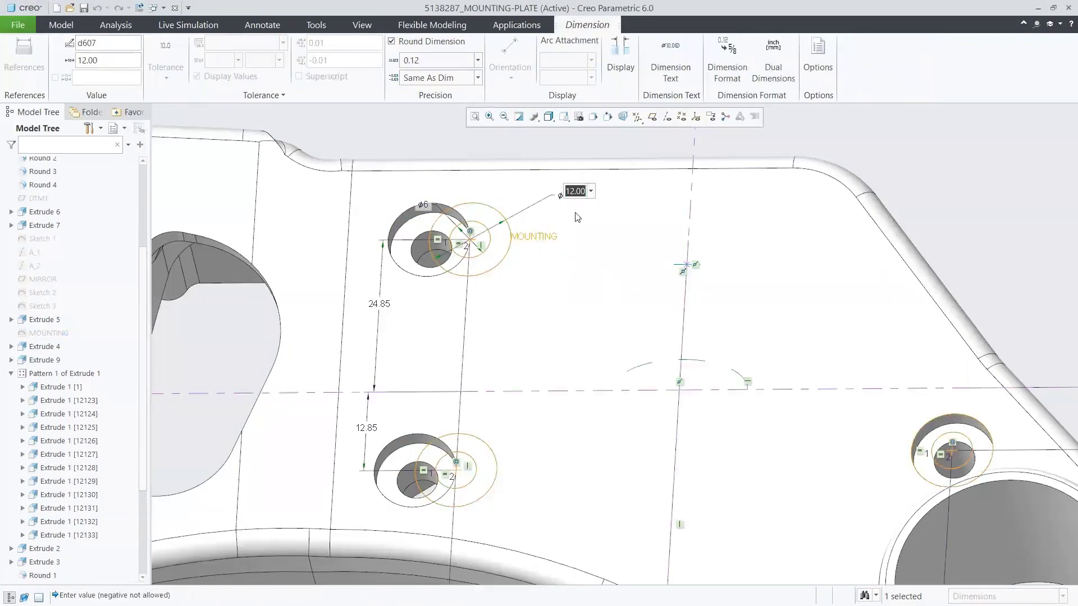
{"action": "type", "text": "19"}
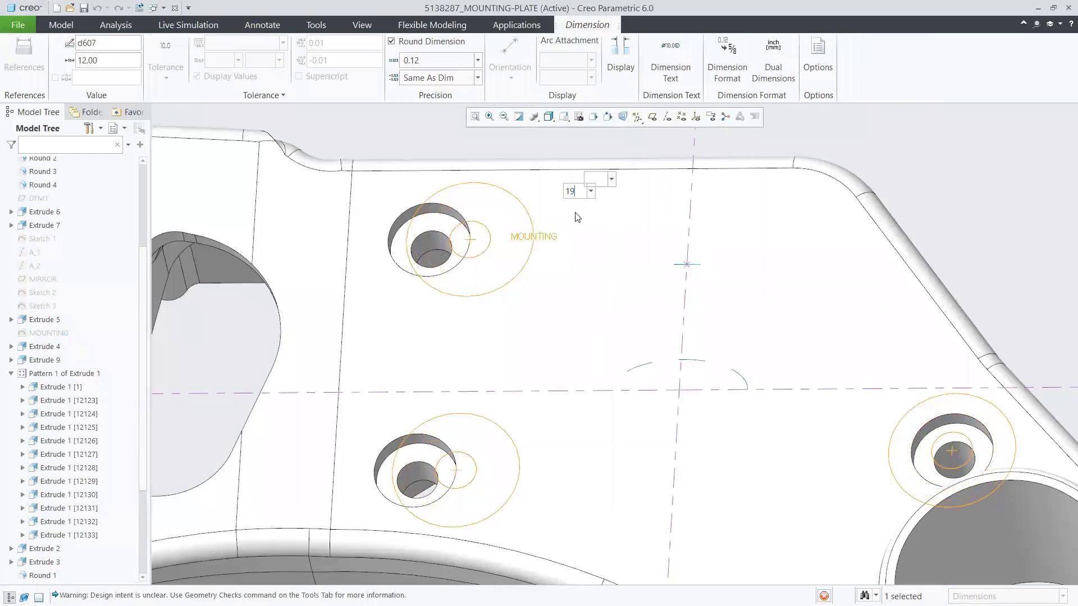
{"action": "key", "text": "Return"}
Step: Set the MOUNTING sketch's inner hole diameter to 8.5, regenerate the part, and return to the default view
{"action": "double_click", "coordinate": [427, 205]}
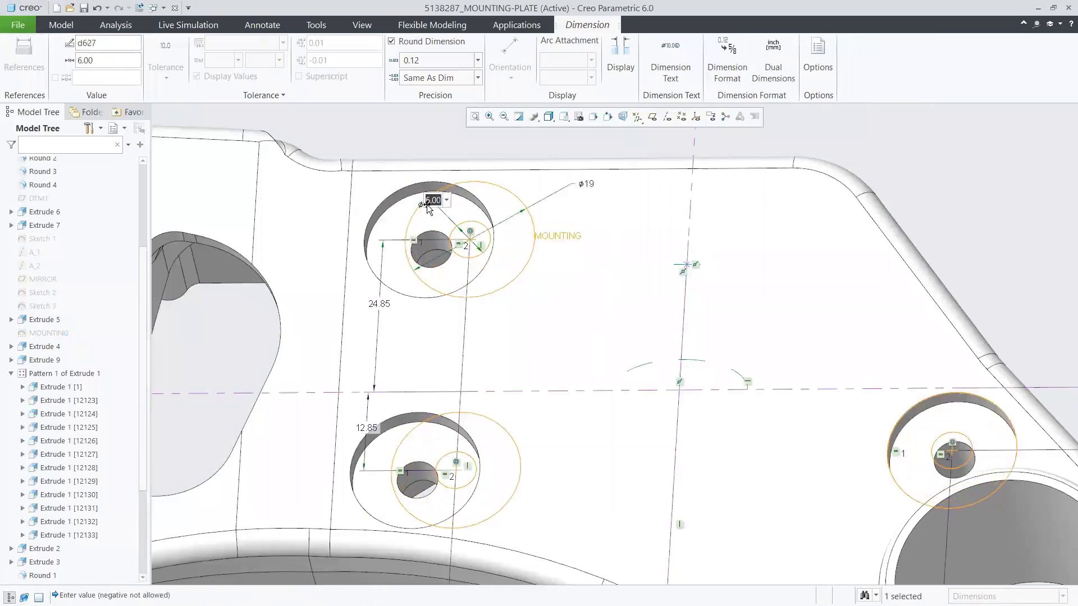
{"action": "type", "text": "8.5"}
{"action": "key", "text": "Return"}
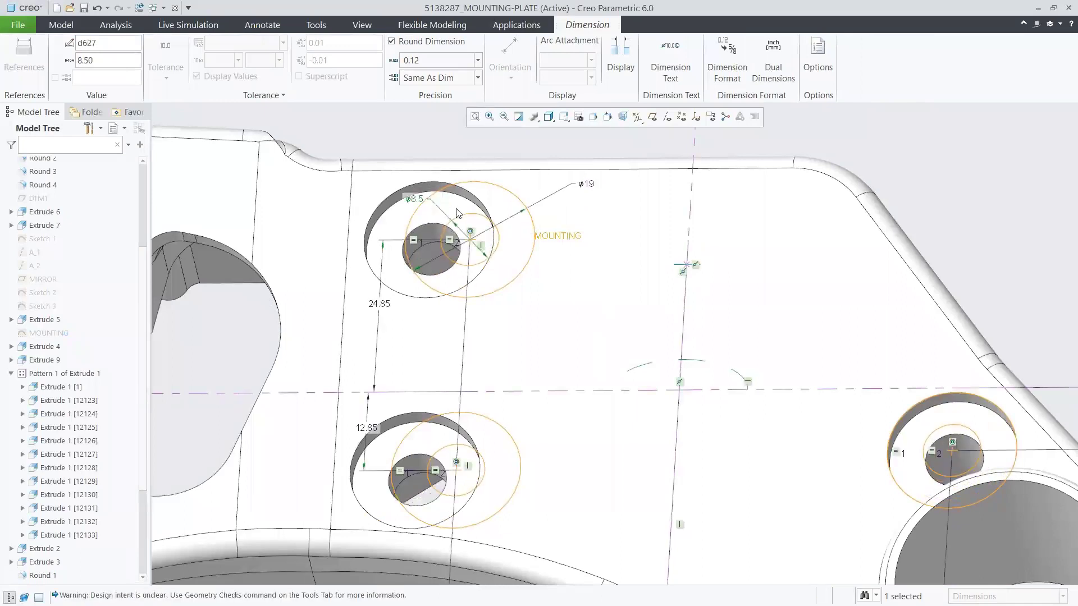
{"action": "left_click", "coordinate": [61, 25]}
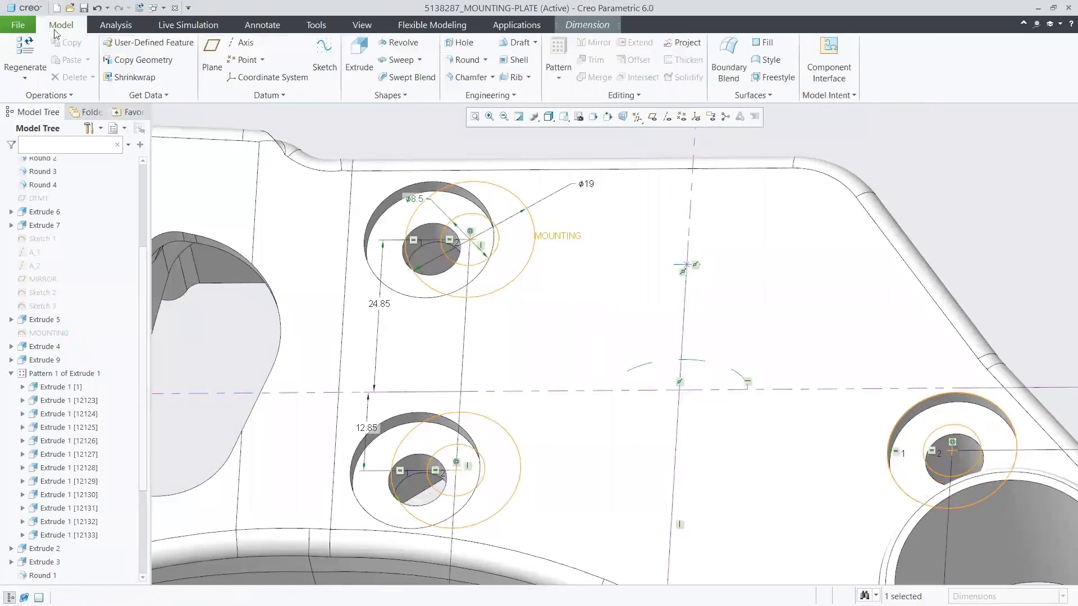
{"action": "left_click", "coordinate": [31, 46]}
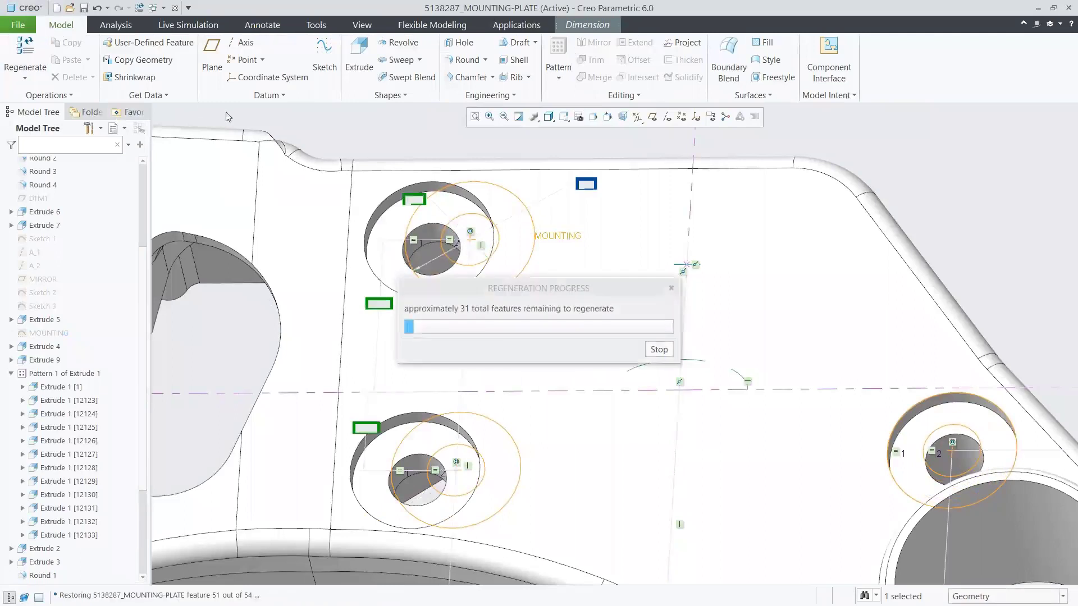
{"action": "left_click", "coordinate": [354, 128]}
{"action": "key", "text": "ctrl+d"}
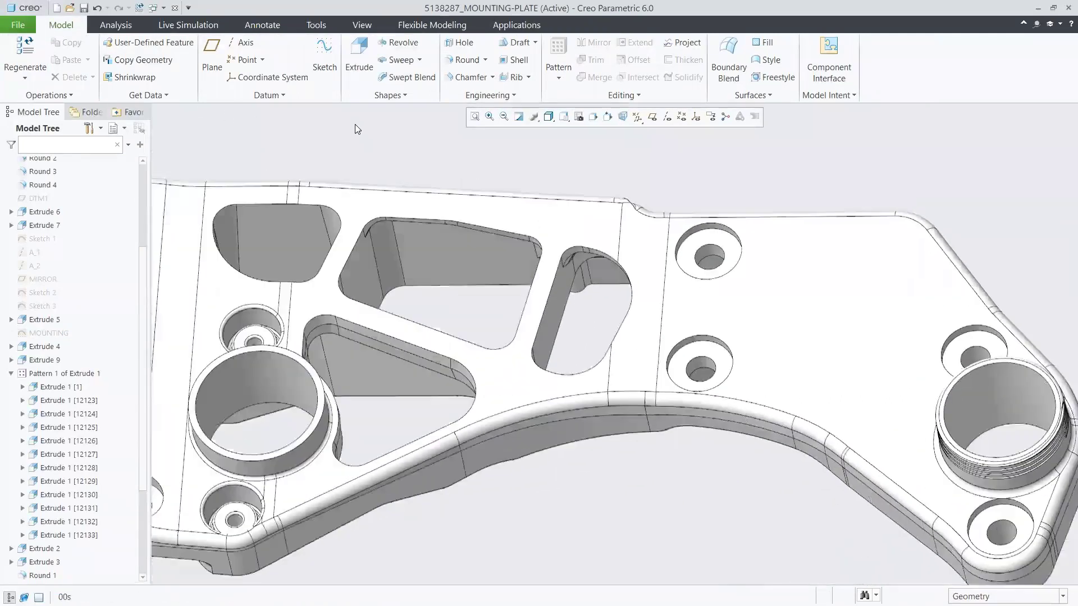